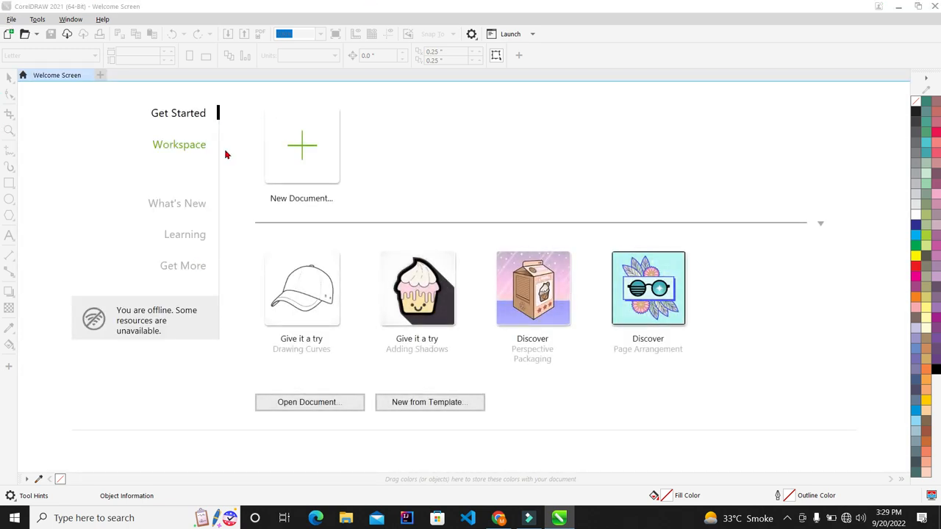
# Create a new blank Letter-size document, Untitled-1.
pyautogui.click(314, 157)
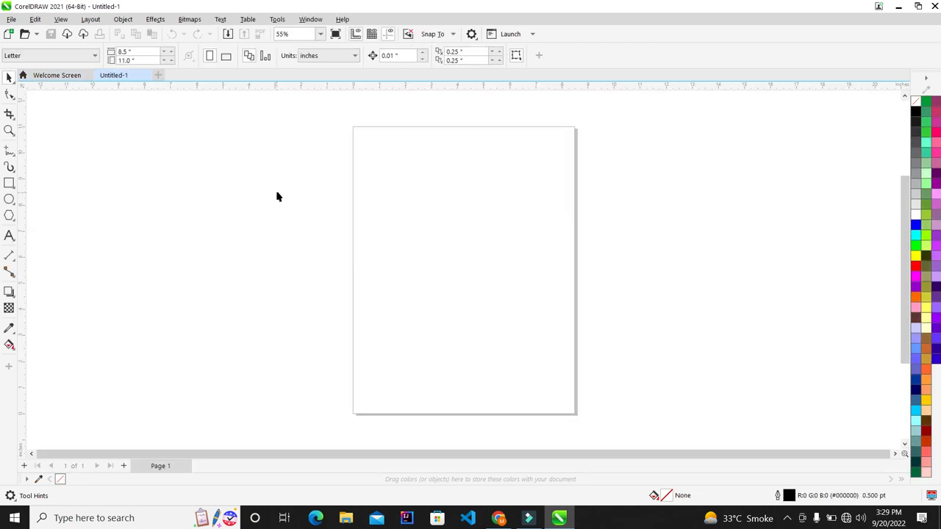
pyautogui.scroll(-1, 320, 202)
pyautogui.scroll(-1, 291, 211)
pyautogui.scroll(1, 454, 218)
pyautogui.scroll(-2, 211, 189)
pyautogui.scroll(1, 463, 211)
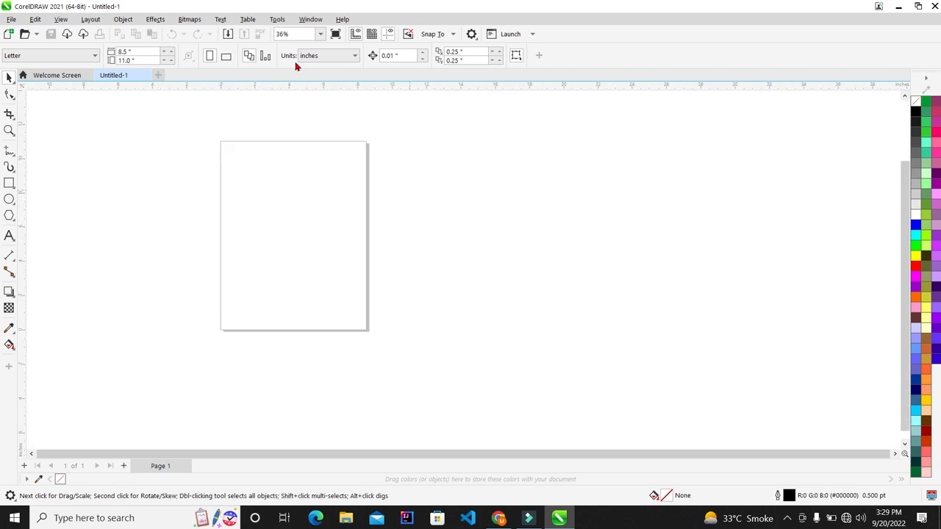
# Select the Ellipse tool, ready to draw circles on the page.
pyautogui.click(187, 23)
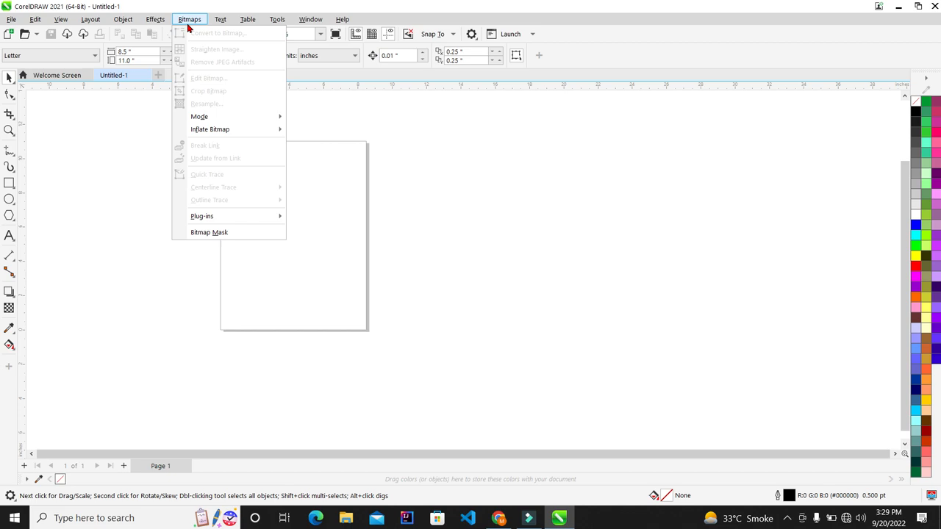
pyautogui.click(392, 197)
pyautogui.scroll(-3, 390, 193)
pyautogui.scroll(2, 181, 222)
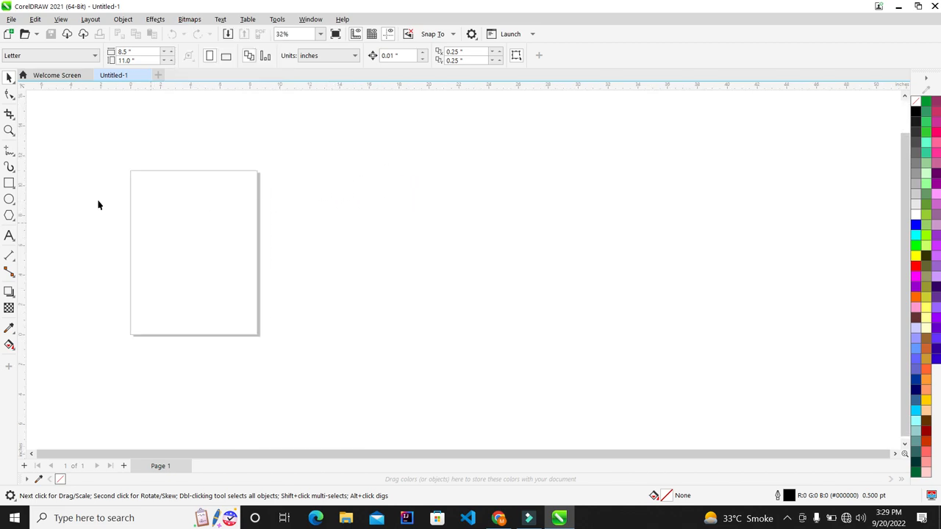
pyautogui.click(8, 198)
pyautogui.scroll(2, 174, 218)
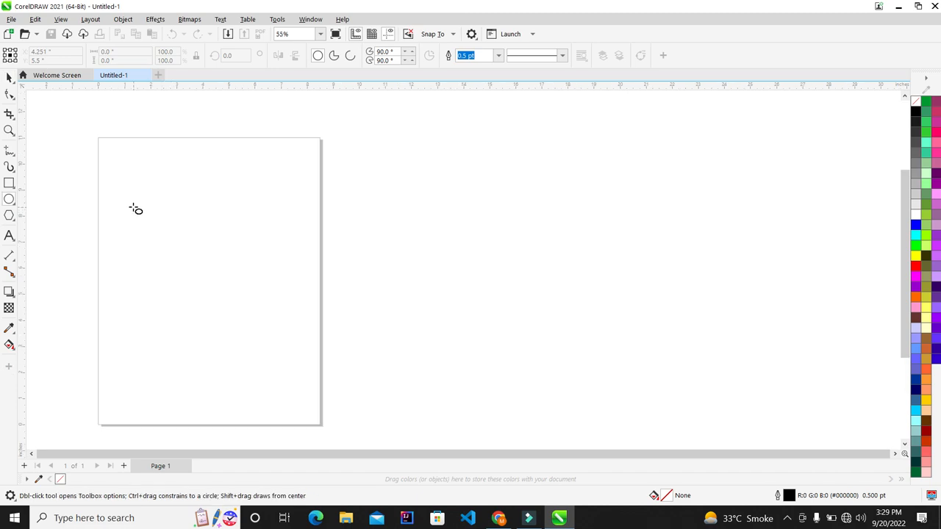
# Draw a circle on the page and size it to 2.5 by 2.5 inches.
pyautogui.moveTo(125, 204); pyautogui.dragTo(237, 317)
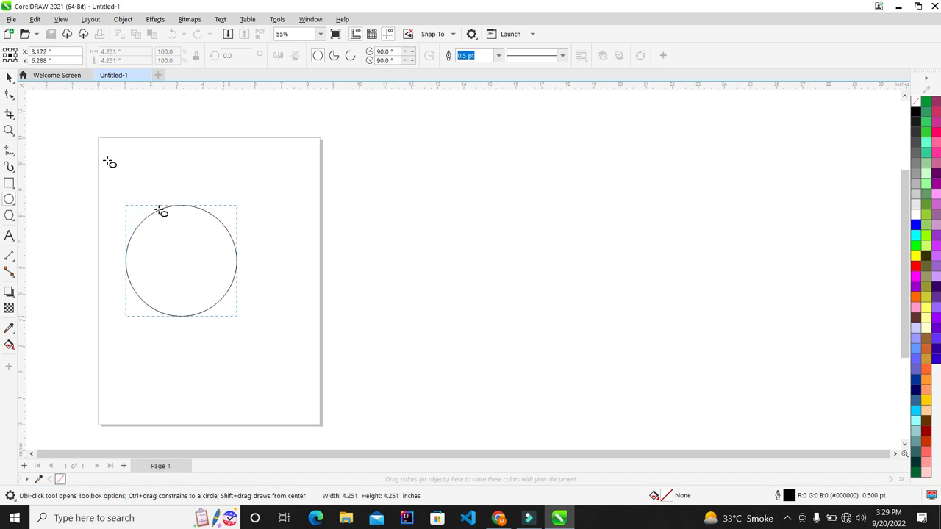
pyautogui.click(9, 77)
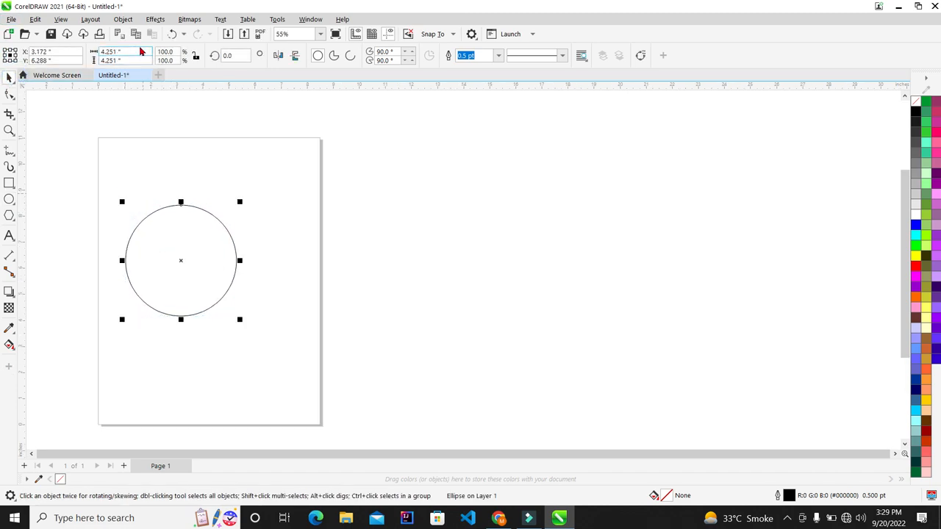
pyautogui.click(141, 53)
pyautogui.write('2.5')
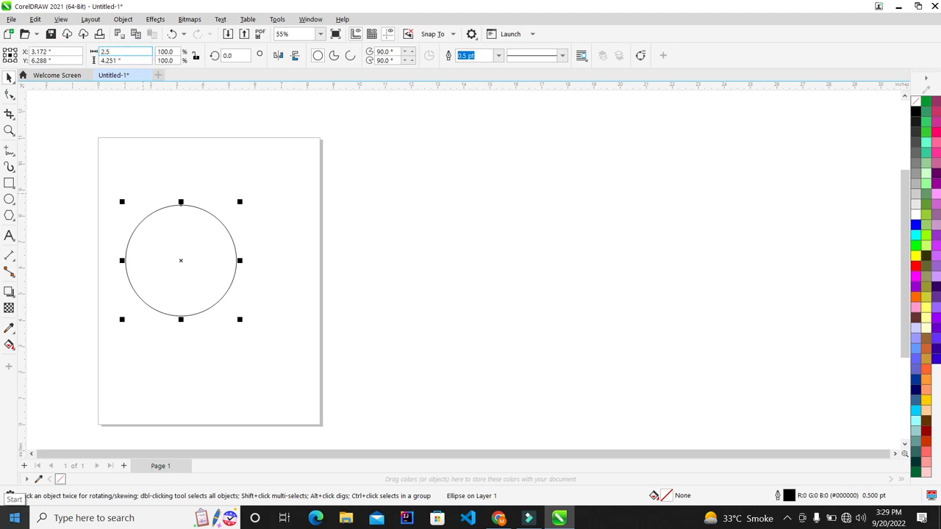
pyautogui.press('Tab')
pyautogui.press('Return')
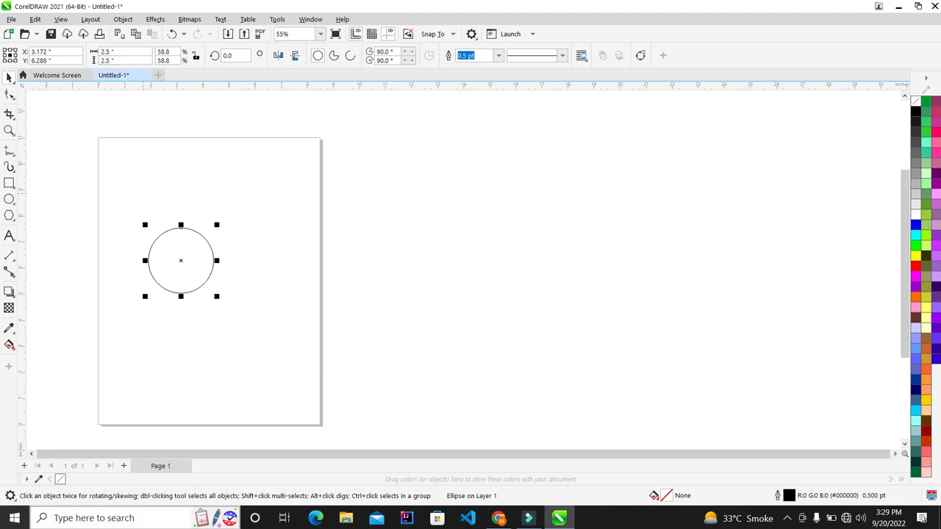
pyautogui.click(441, 258)
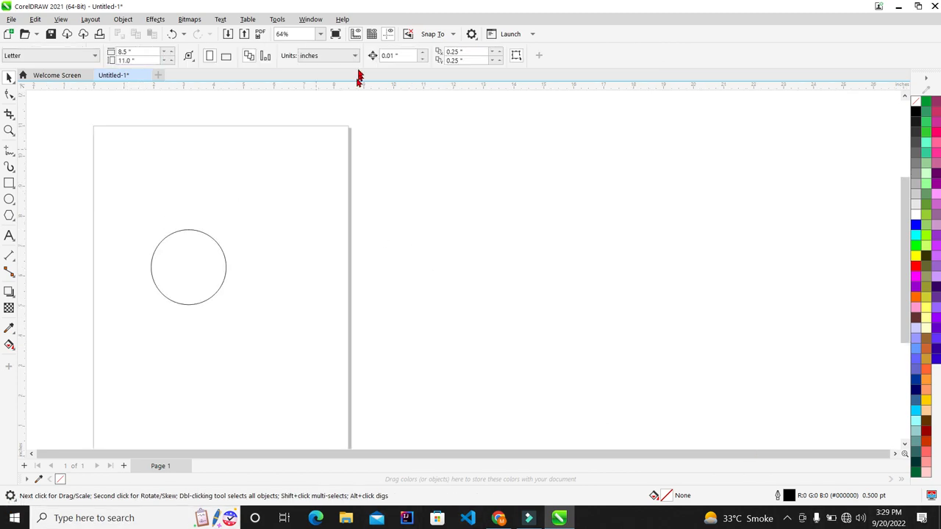
# Keep inches as the unit and enlarge the circle to about 3.06 inches across.
pyautogui.click(344, 56)
pyautogui.click(336, 69)
pyautogui.moveTo(401, 393); pyautogui.dragTo(163, 209)
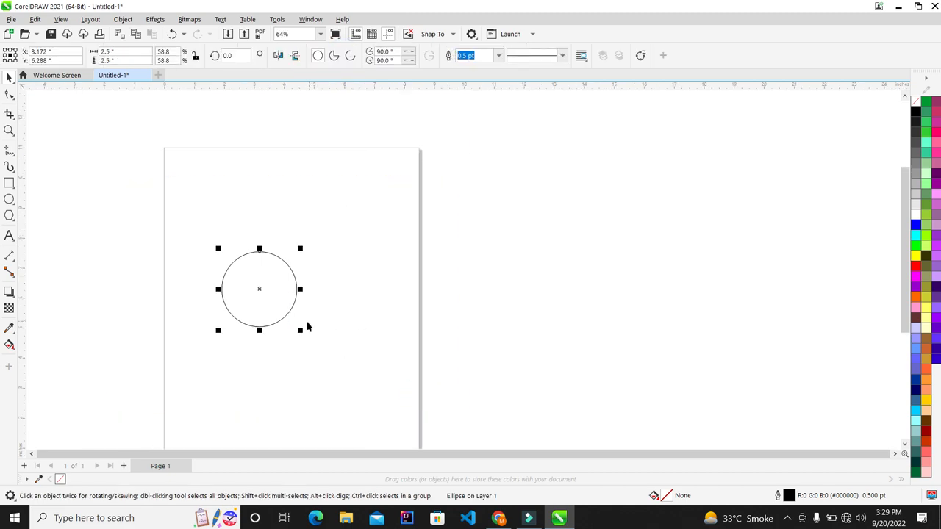
pyautogui.scroll(3, 297, 328)
pyautogui.scroll(1, 166, 261)
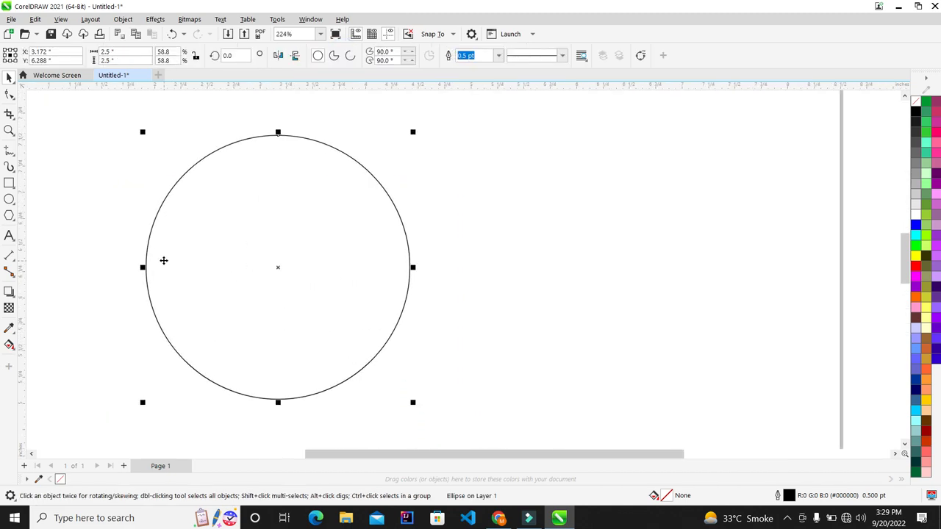
pyautogui.scroll(-1, 236, 225)
pyautogui.scroll(-2, 239, 210)
pyautogui.scroll(1, 239, 220)
pyautogui.moveTo(325, 296)
pyautogui.mouseDown()
pyautogui.moveTo(343, 311)
pyautogui.moveTo(336, 306)
pyautogui.mouseUp()
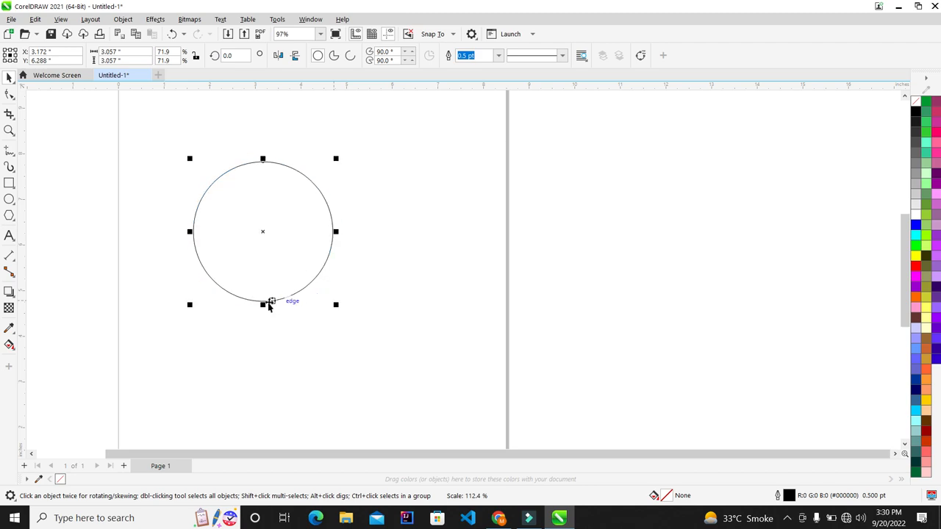
pyautogui.press('F6')
pyautogui.moveTo(328, 148); pyautogui.dragTo(657, 292)
pyautogui.scroll(1, 665, 204)
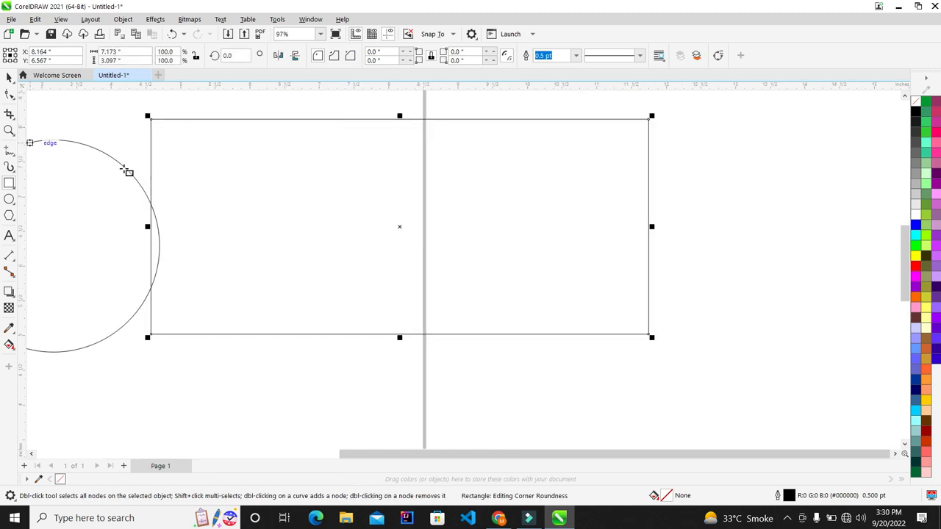
pyautogui.click(9, 78)
pyautogui.scroll(-1, 502, 229)
pyautogui.scroll(-1, 521, 233)
pyautogui.scroll(1, 422, 204)
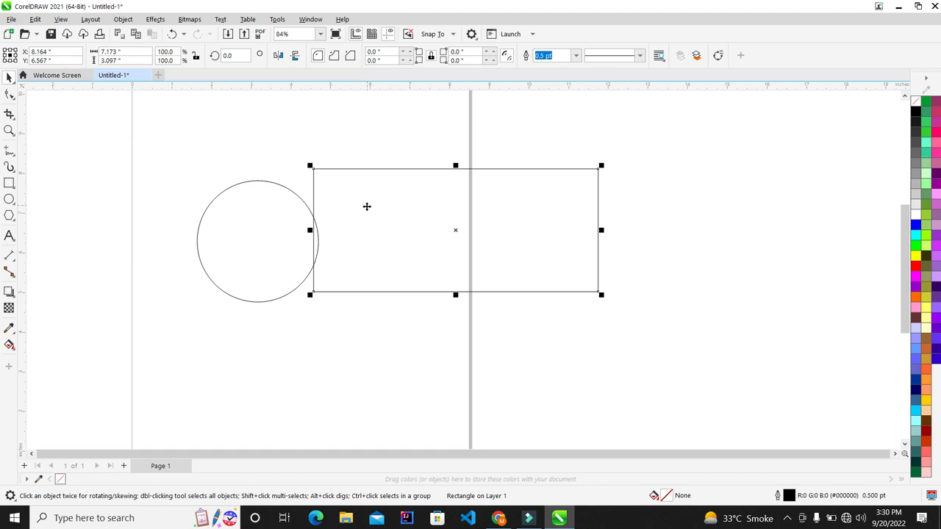
pyautogui.moveTo(367, 207); pyautogui.dragTo(389, 208)
pyautogui.scroll(1, 307, 223)
pyautogui.scroll(-2, 294, 224)
pyautogui.scroll(1, 410, 220)
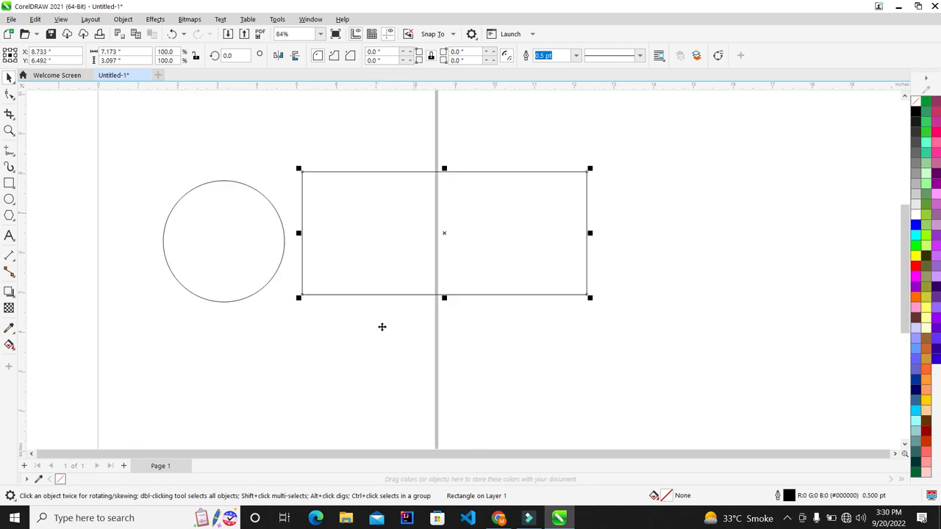
pyautogui.press('Delete')
pyautogui.moveTo(446, 353); pyautogui.dragTo(140, 112)
pyautogui.click(264, 131)
pyautogui.scroll(-2, 269, 168)
pyautogui.scroll(3, 254, 196)
pyautogui.scroll(1, 168, 128)
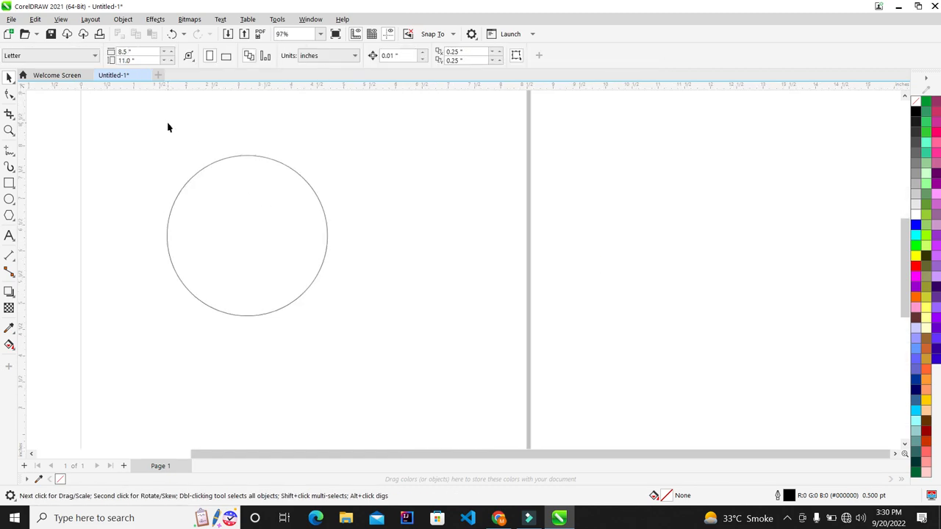
# Set the selected circle to exactly 2.5 by 2.5 inches in the property bar.
pyautogui.scroll(1, 167, 128)
pyautogui.scroll(1, 120, 224)
pyautogui.scroll(2, 119, 341)
pyautogui.scroll(-3, 214, 273)
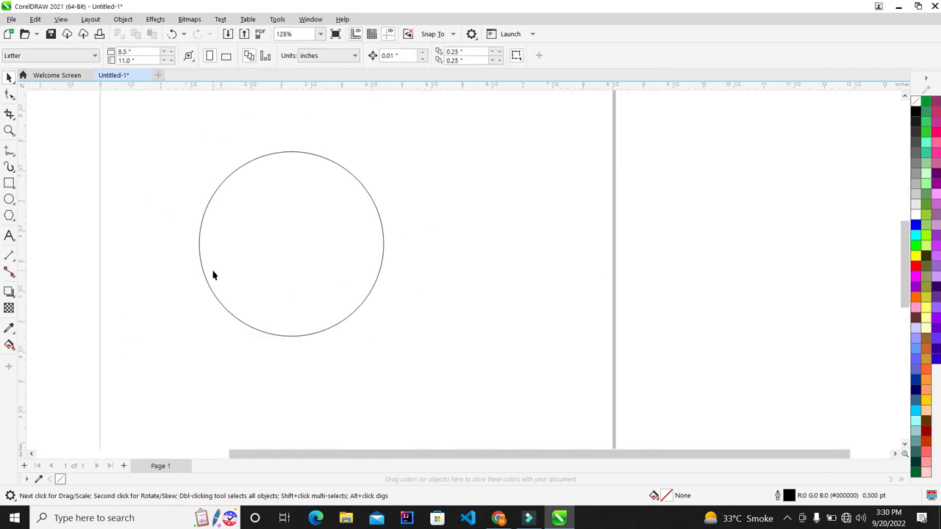
pyautogui.scroll(-2, 265, 245)
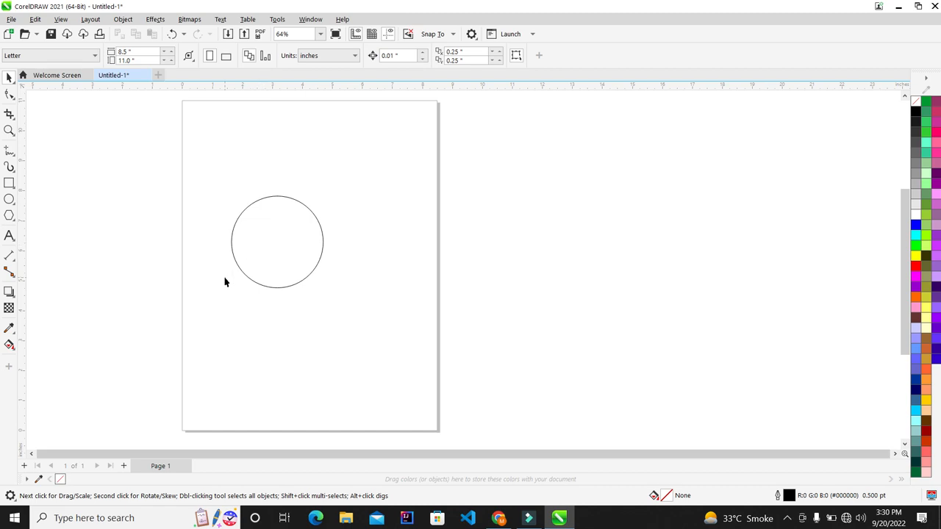
pyautogui.scroll(1, 224, 282)
pyautogui.scroll(1, 149, 181)
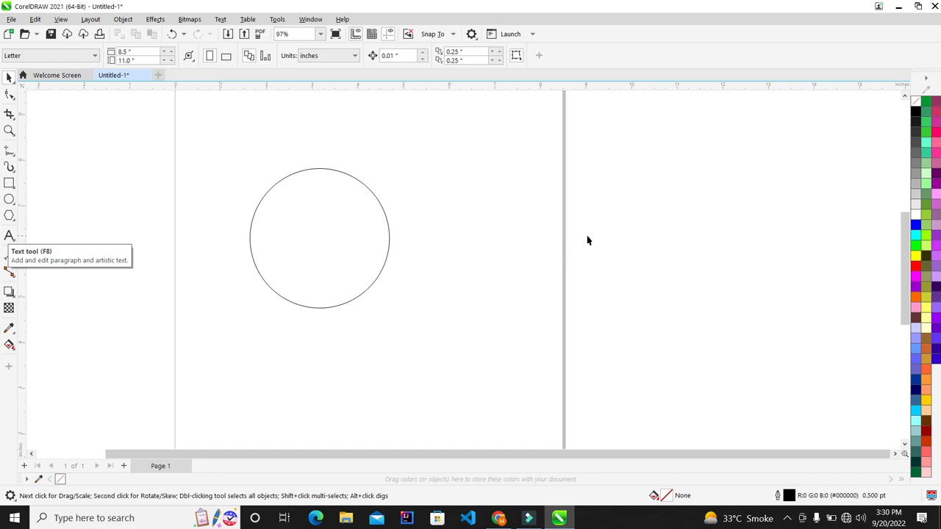
pyautogui.scroll(1, 439, 190)
pyautogui.click(311, 211)
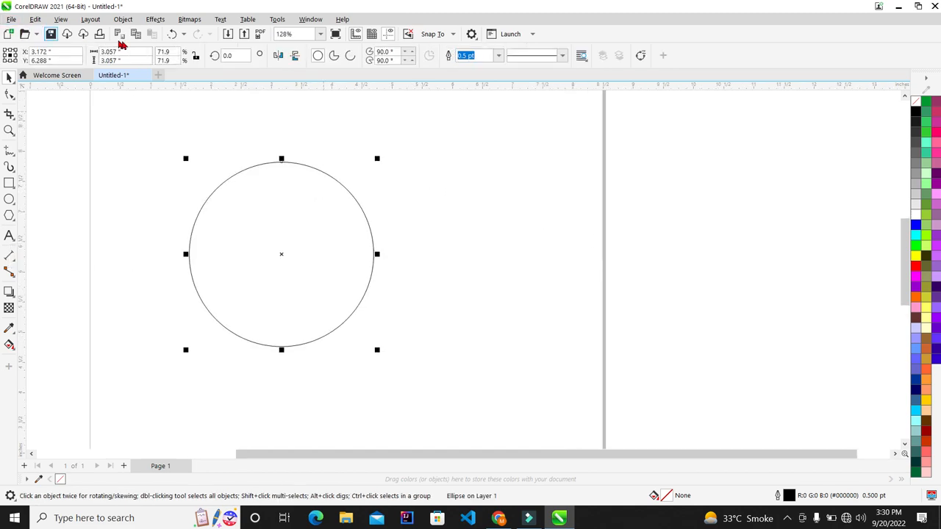
pyautogui.doubleClick(126, 52)
pyautogui.write('2.5')
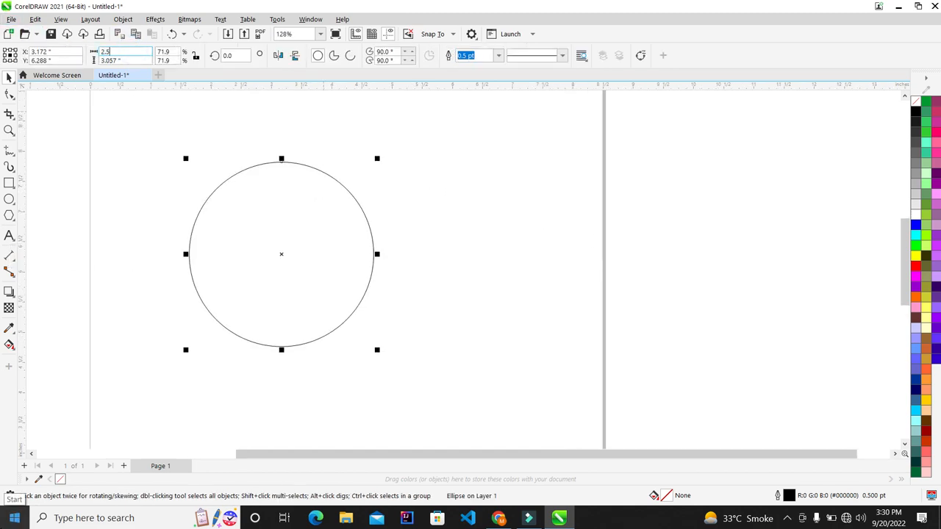
pyautogui.press('Tab')
pyautogui.write('2.5')
pyautogui.press('Return')
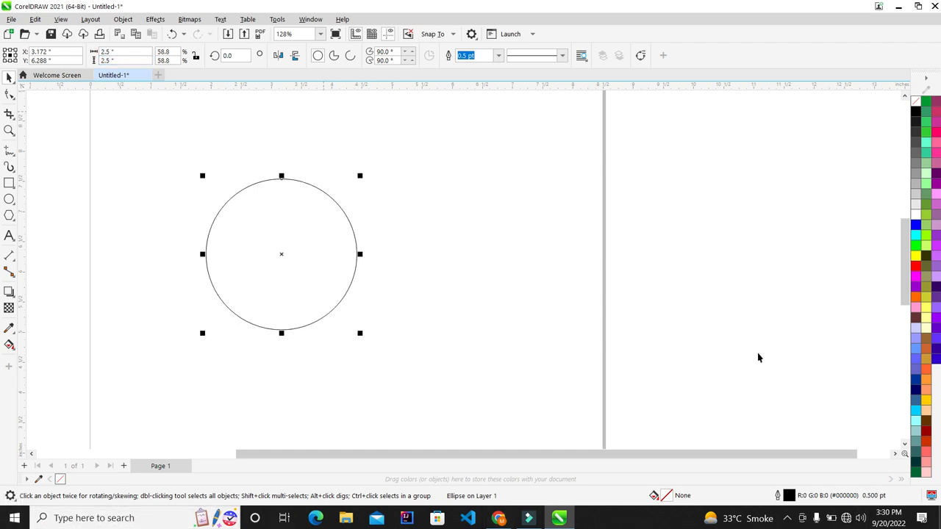
# Reselect the circle and scale it down to about 1.626 inches (65%) for an inner circle.
pyautogui.scroll(-3, 184, 184)
pyautogui.scroll(1, 205, 191)
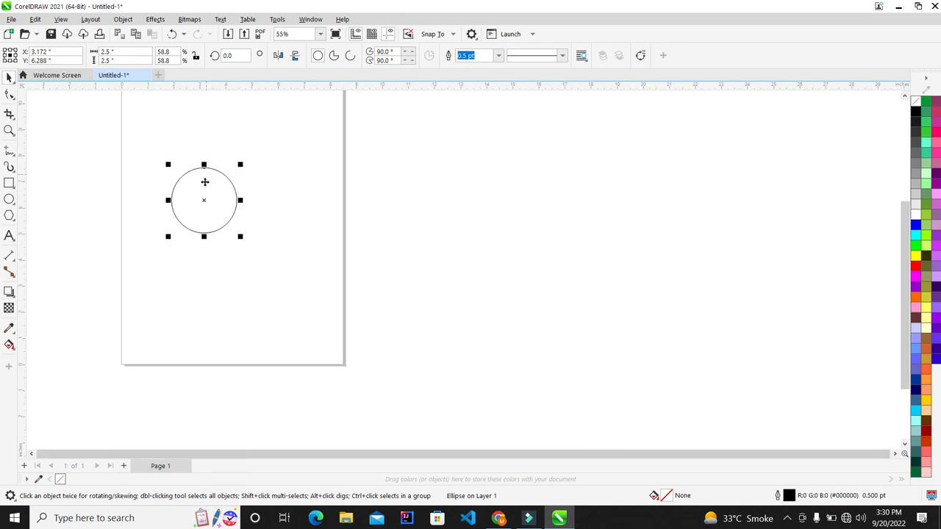
pyautogui.click(277, 177)
pyautogui.scroll(2, 191, 178)
pyautogui.click(277, 208)
pyautogui.scroll(1, 282, 228)
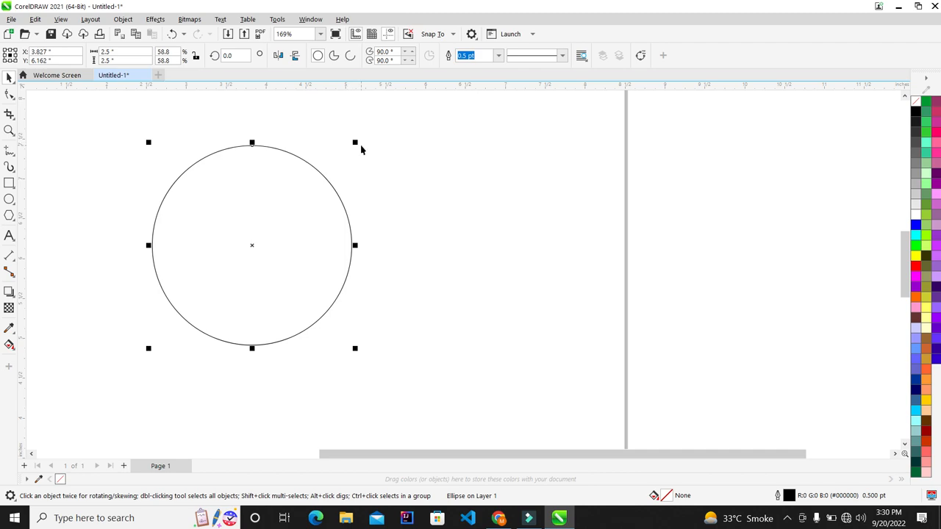
pyautogui.moveTo(355, 142); pyautogui.dragTo(325, 167)
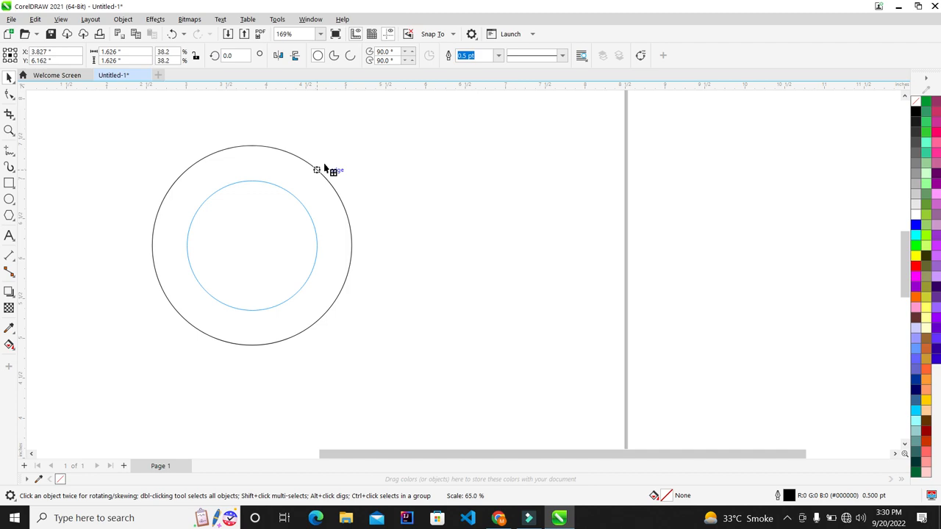
# Leave a copy as the inner circle and check its width and height values.
pyautogui.moveTo(325, 164); pyautogui.dragTo(324, 164)
pyautogui.click(373, 158)
pyautogui.scroll(-2, 74, 169)
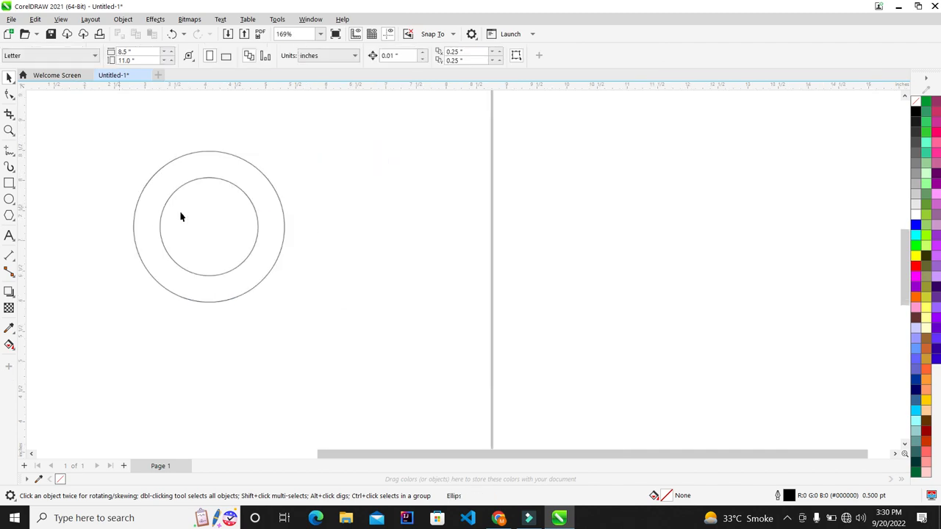
pyautogui.scroll(3, 192, 203)
pyautogui.scroll(1, 194, 204)
pyautogui.scroll(-3, 193, 204)
pyautogui.scroll(3, 198, 204)
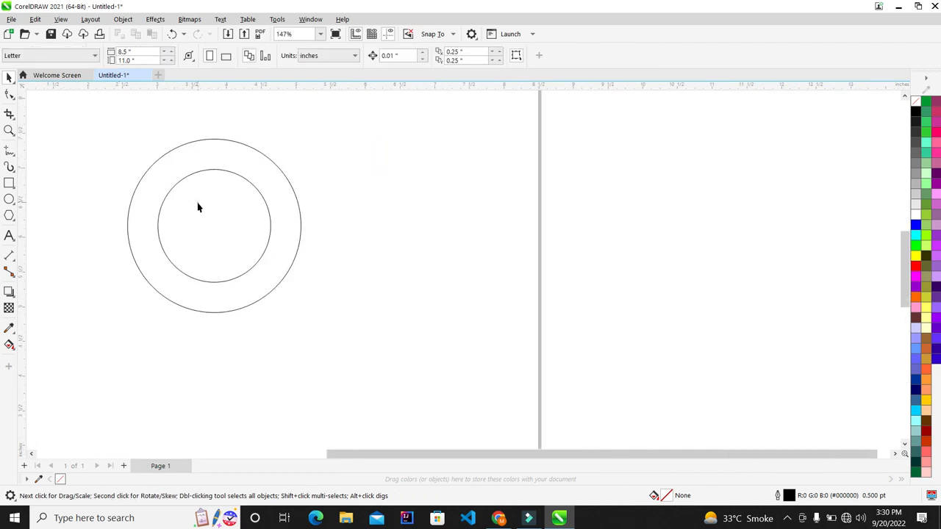
pyautogui.click(198, 204)
pyautogui.scroll(2, 198, 203)
pyautogui.moveTo(138, 49); pyautogui.dragTo(2, 42)
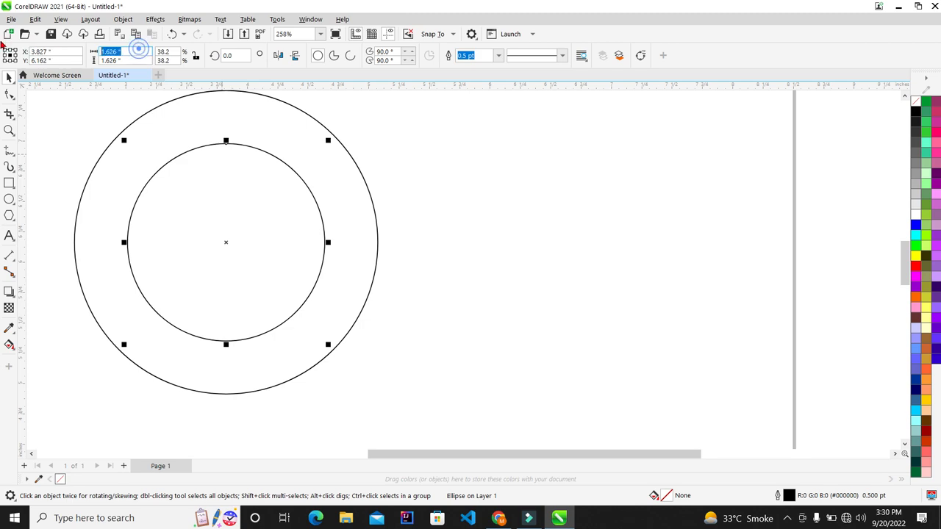
pyautogui.moveTo(135, 60); pyautogui.dragTo(11, 19)
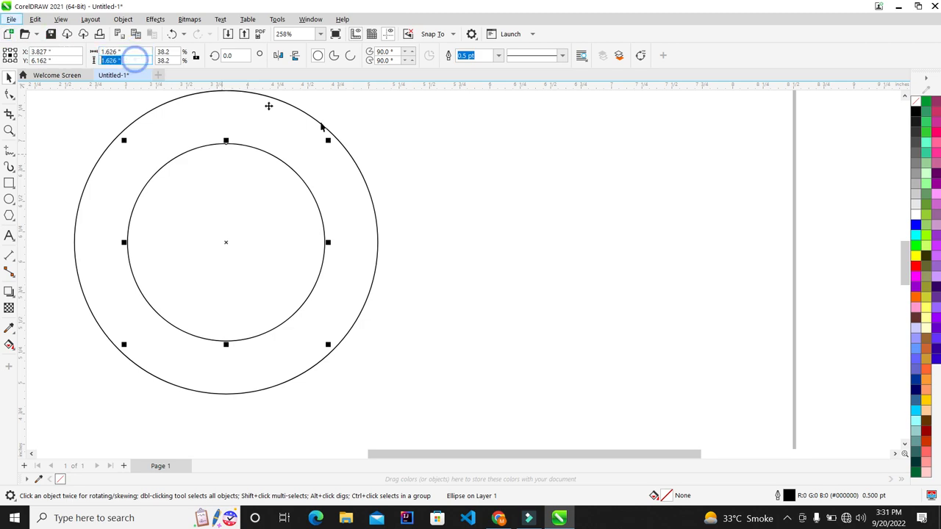
# Check the outer circle's width and horizontal position values.
pyautogui.click(350, 170)
pyautogui.scroll(-3, 73, 128)
pyautogui.scroll(2, 137, 118)
pyautogui.scroll(-2, 342, 243)
pyautogui.scroll(2, 183, 166)
pyautogui.moveTo(142, 48); pyautogui.dragTo(4, 15)
pyautogui.moveTo(50, 52); pyautogui.dragTo(9, 20)
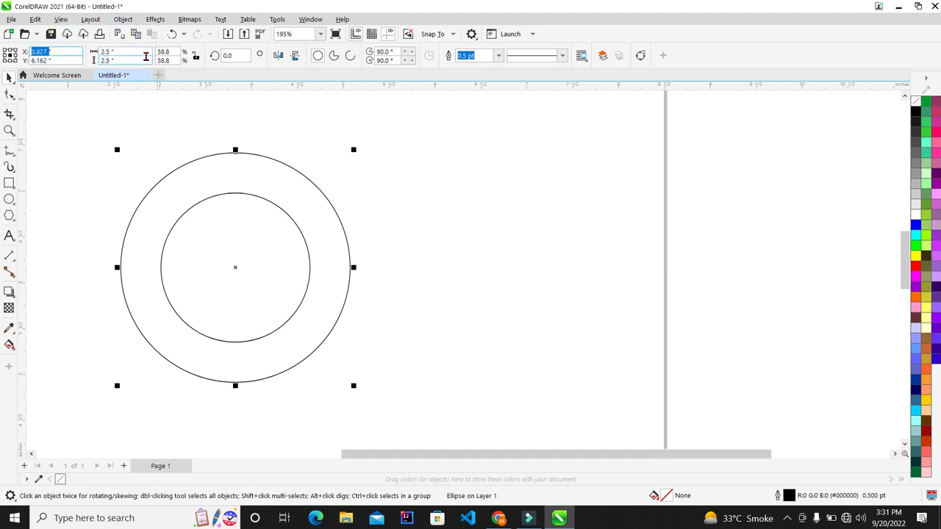
pyautogui.click(738, 358)
pyautogui.scroll(-4, 212, 157)
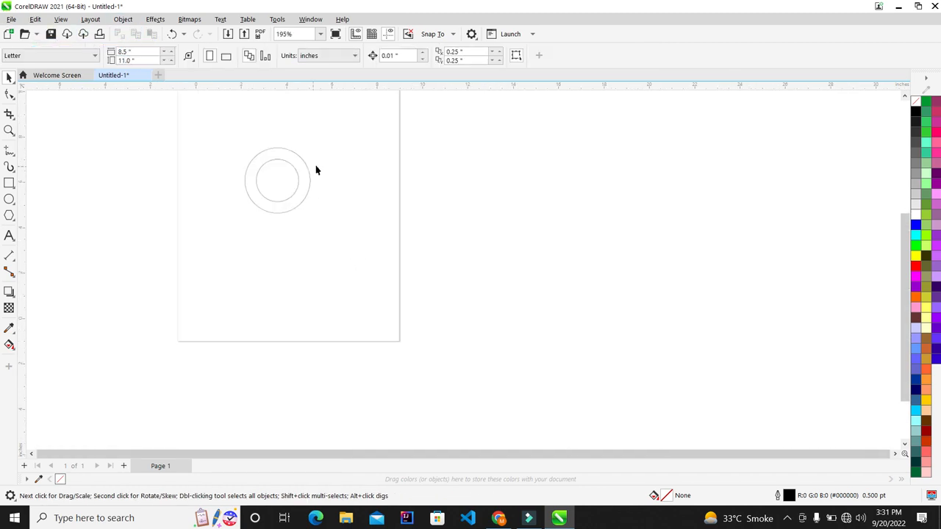
pyautogui.scroll(2, 316, 171)
pyautogui.scroll(-3, 300, 159)
pyautogui.scroll(1, 231, 216)
# Scale both circles up together from their centre to about 4.8 inches across.
pyautogui.moveTo(357, 138); pyautogui.dragTo(1, 317)
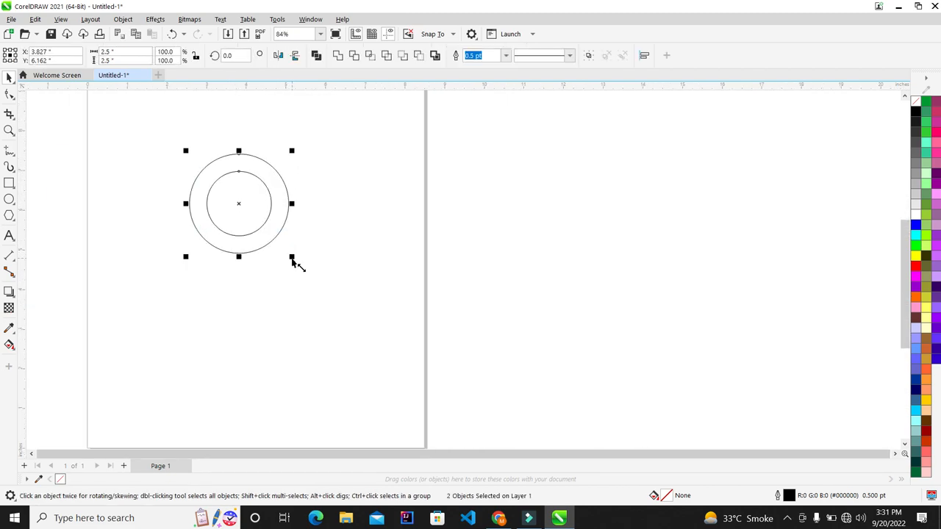
pyautogui.moveTo(292, 261); pyautogui.dragTo(335, 266)
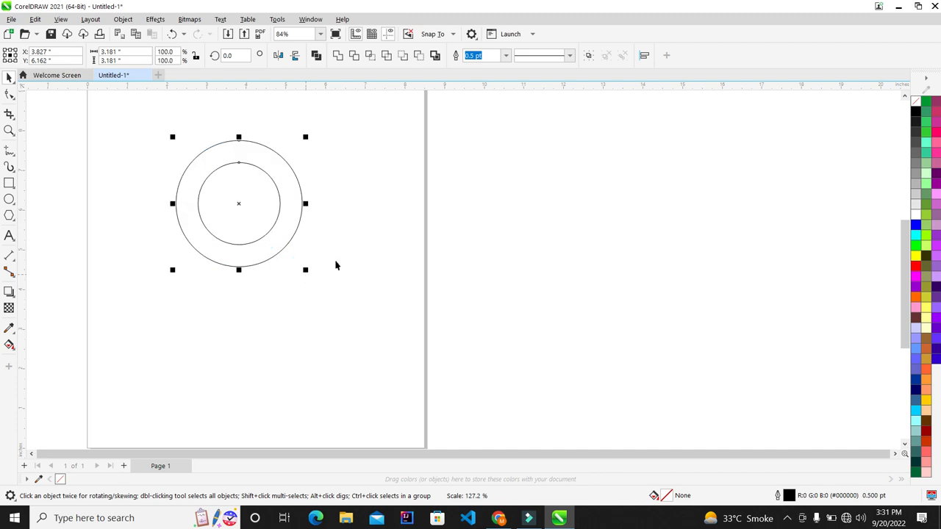
pyautogui.click(334, 263)
pyautogui.scroll(-2, 155, 169)
pyautogui.scroll(2, 113, 206)
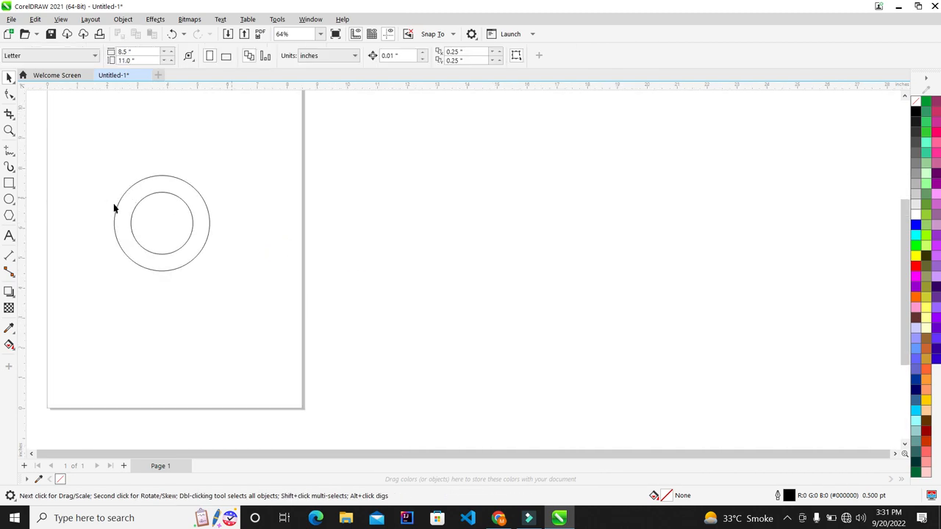
pyautogui.moveTo(357, 140); pyautogui.dragTo(2, 302)
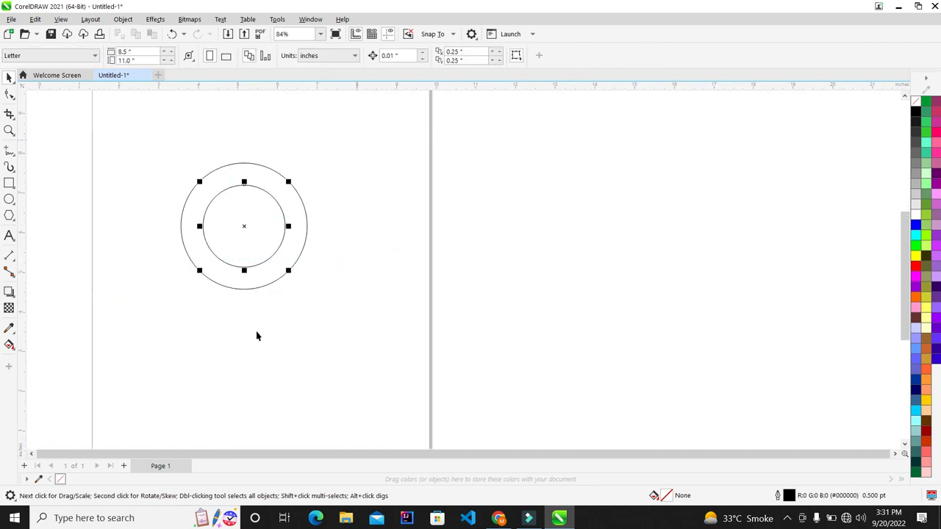
pyautogui.moveTo(413, 132); pyautogui.dragTo(3, 316)
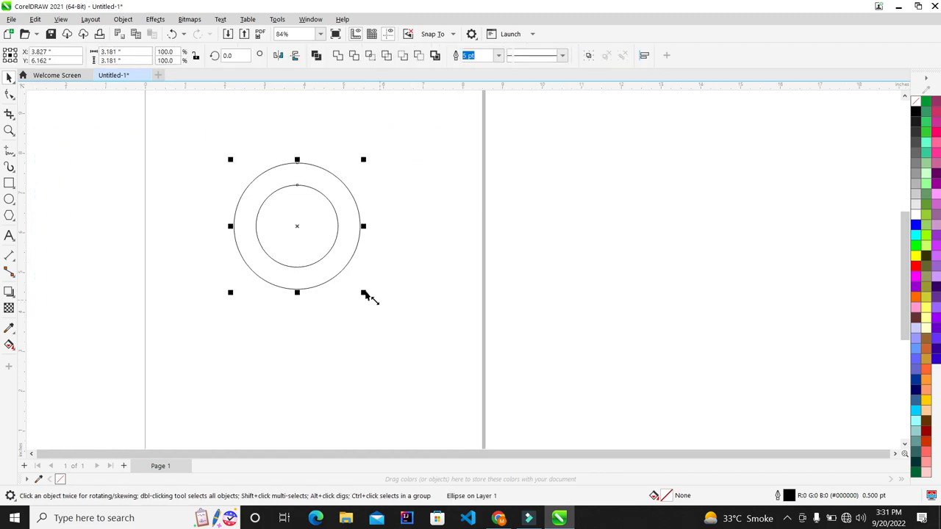
pyautogui.moveTo(364, 296); pyautogui.dragTo(400, 328)
pyautogui.click(479, 284)
pyautogui.scroll(-4, 245, 253)
pyautogui.scroll(3, 313, 265)
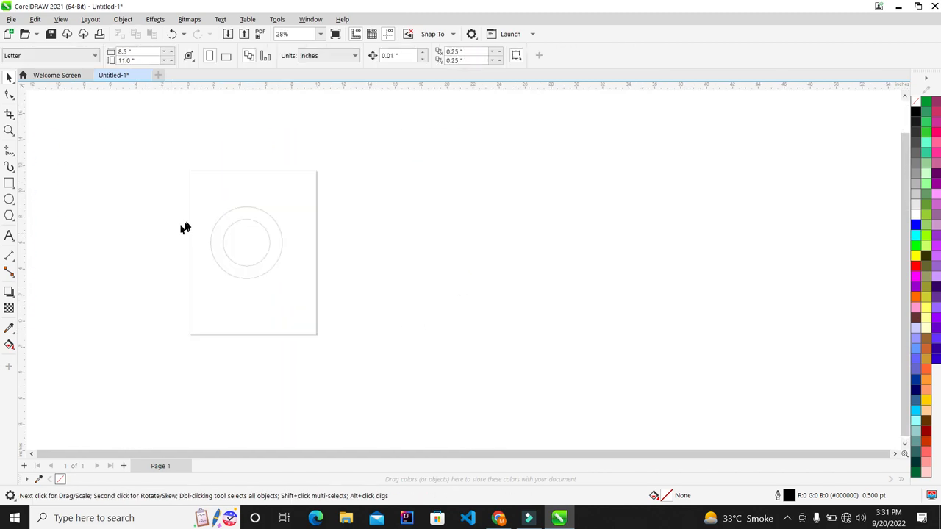
pyautogui.scroll(1, 270, 238)
# Start an Arial 24 pt text line below the circles with 'We', cancelling the Outline Pen dialog.
pyautogui.click(9, 235)
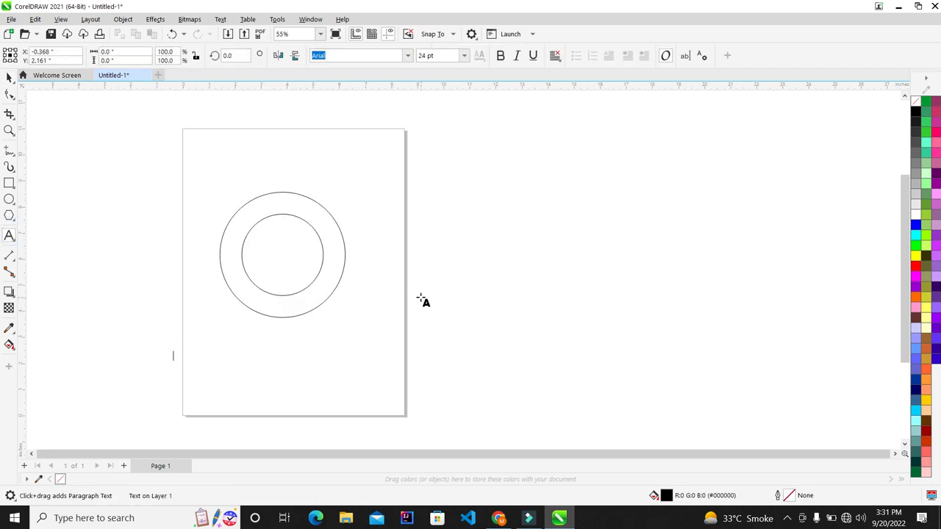
pyautogui.write('We Deal in All ki')
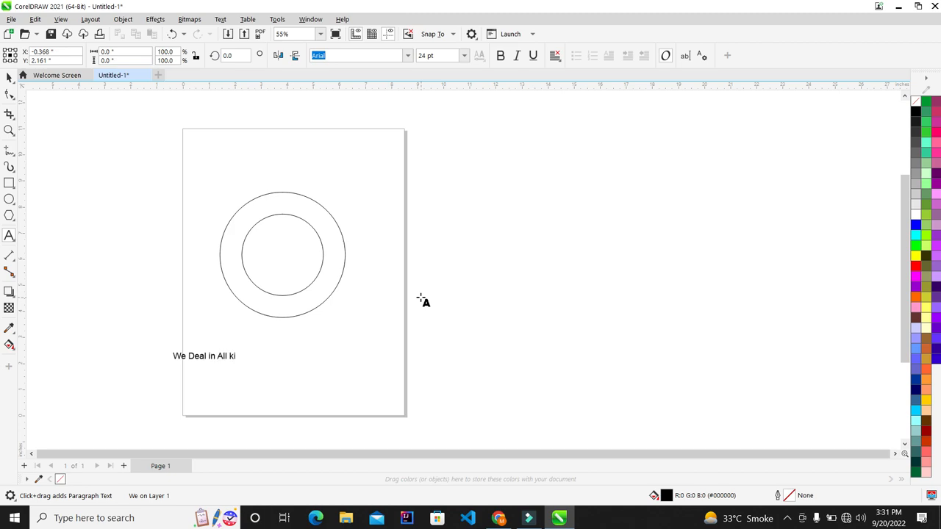
pyautogui.press('F12')
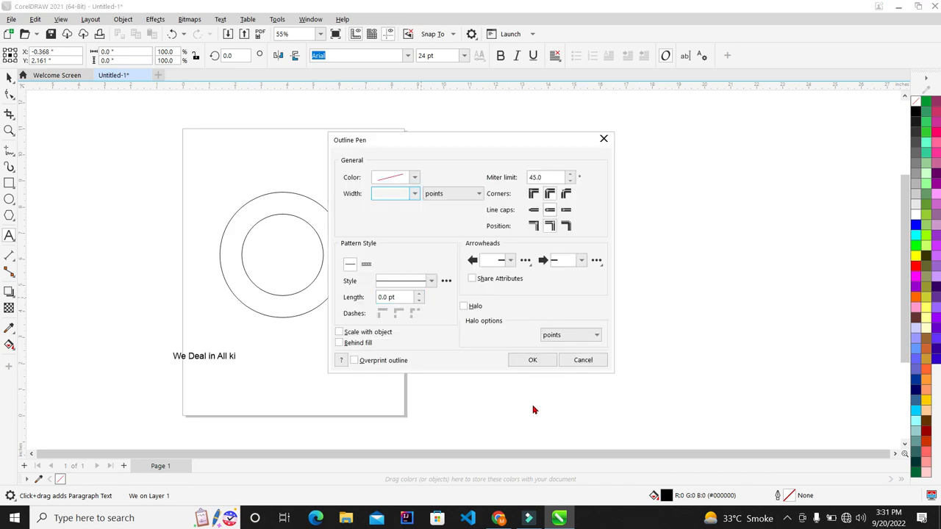
pyautogui.click(592, 364)
# Finish the line as 'We Deal in All kind of Tech Videos', fixing the 'Vied' typo.
pyautogui.click(233, 355)
pyautogui.scroll(3, 409, 412)
pyautogui.scroll(-2, 133, 311)
pyautogui.scroll(2, 175, 378)
pyautogui.scroll(2, 326, 388)
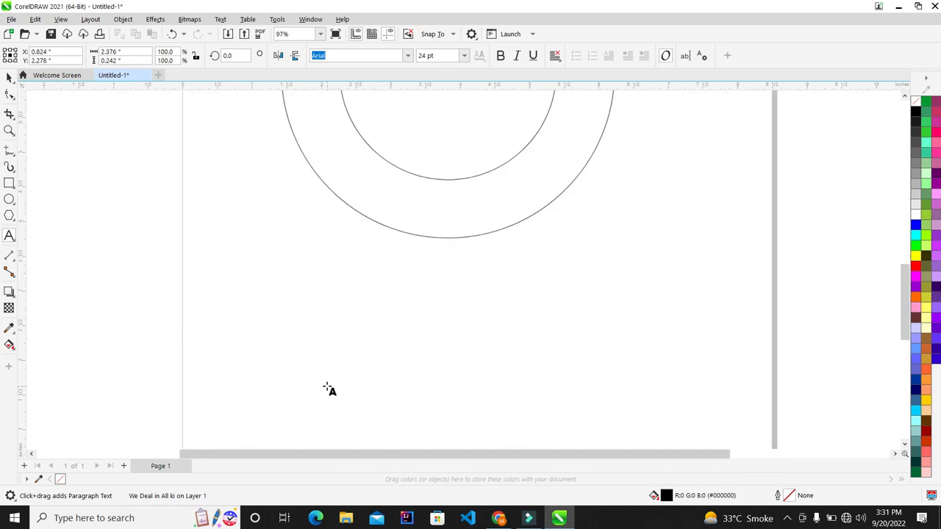
pyautogui.write('nd')
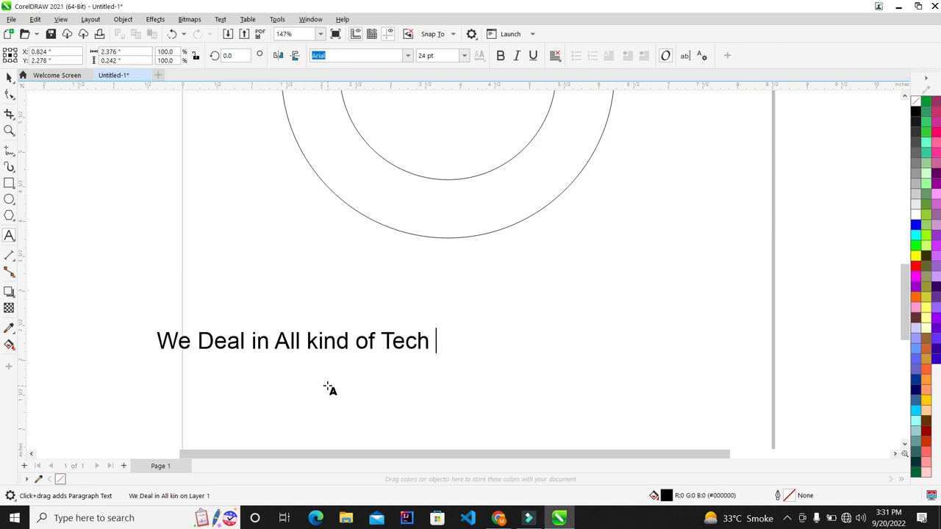
pyautogui.write('of Tech Vied')
pyautogui.press('BackSpace')
pyautogui.press('BackSpace')
pyautogui.write('deos')
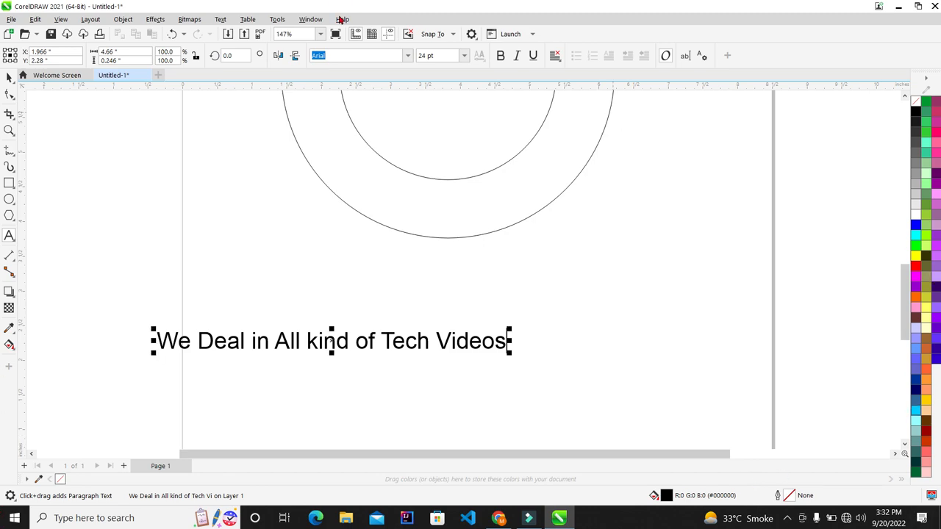
# Change the tagline's font to Arial Black, after briefly trying Times New Roman.
pyautogui.click(406, 57)
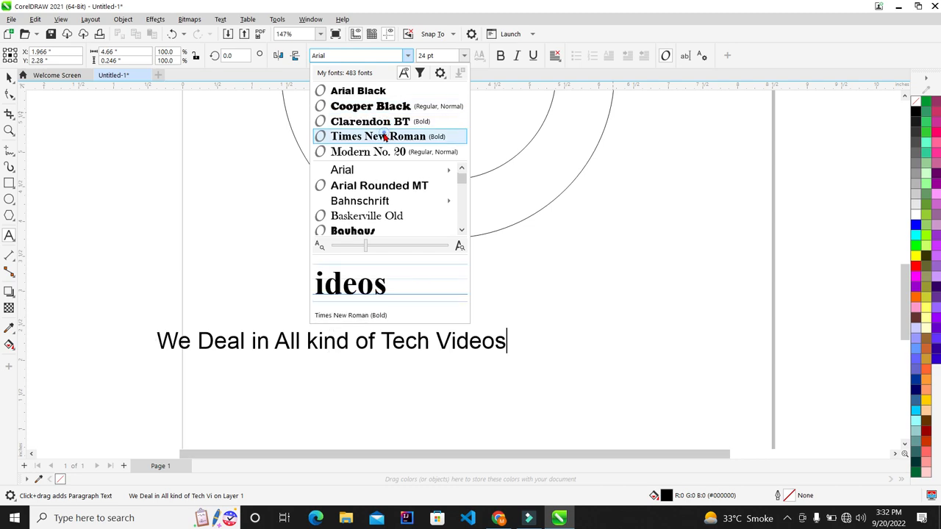
pyautogui.click(384, 137)
pyautogui.click(407, 57)
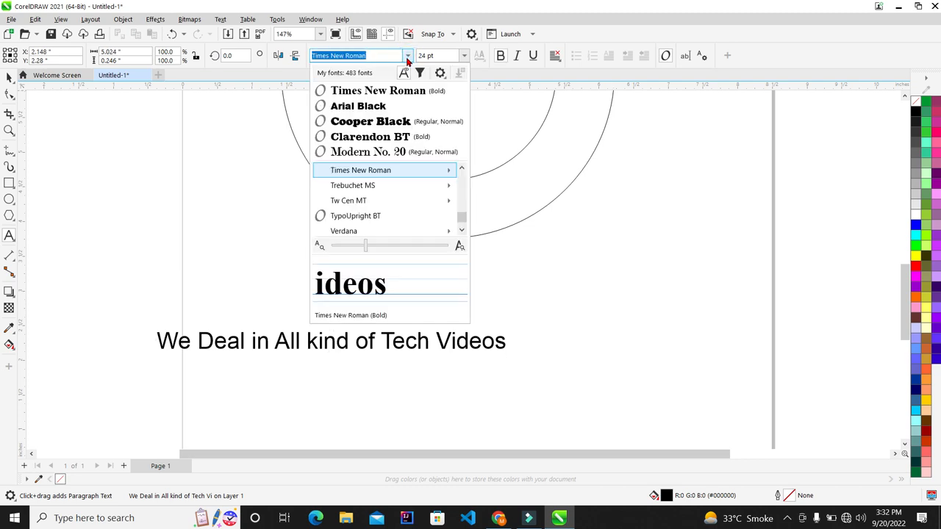
pyautogui.click(382, 104)
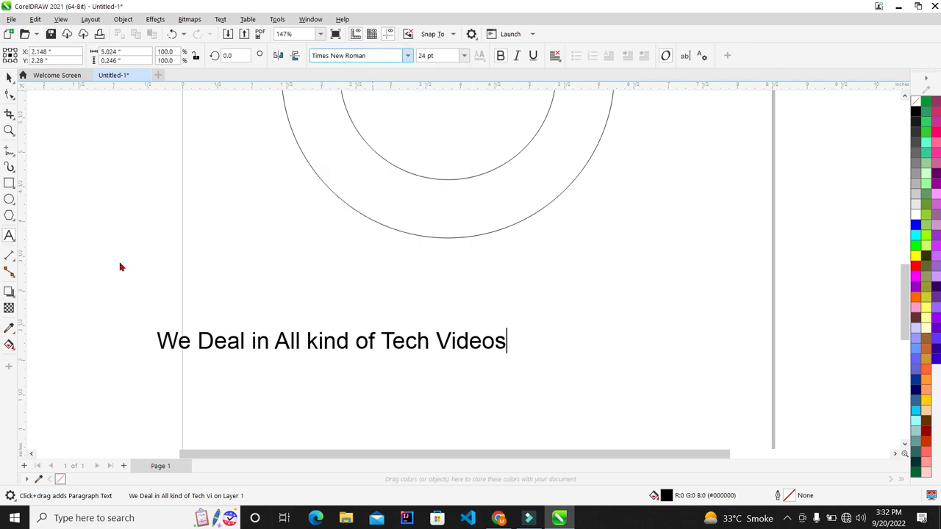
pyautogui.scroll(2, 238, 330)
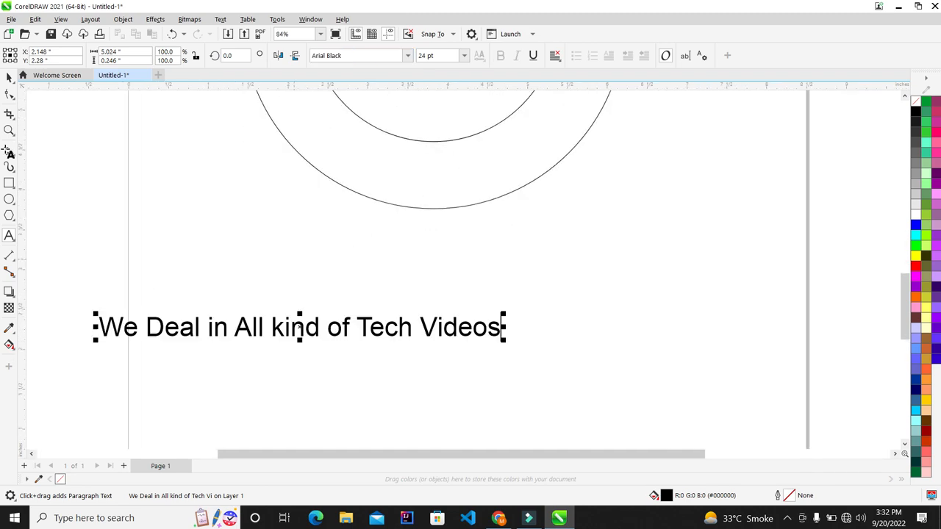
# Make the tagline bold, move it up beneath the circles and scale it to about 29.2 pt.
pyautogui.click(9, 77)
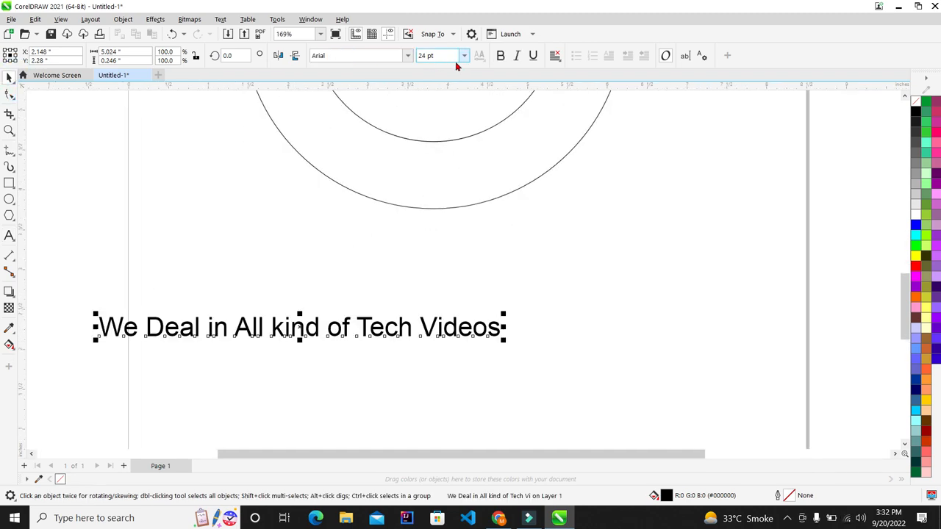
pyautogui.click(500, 56)
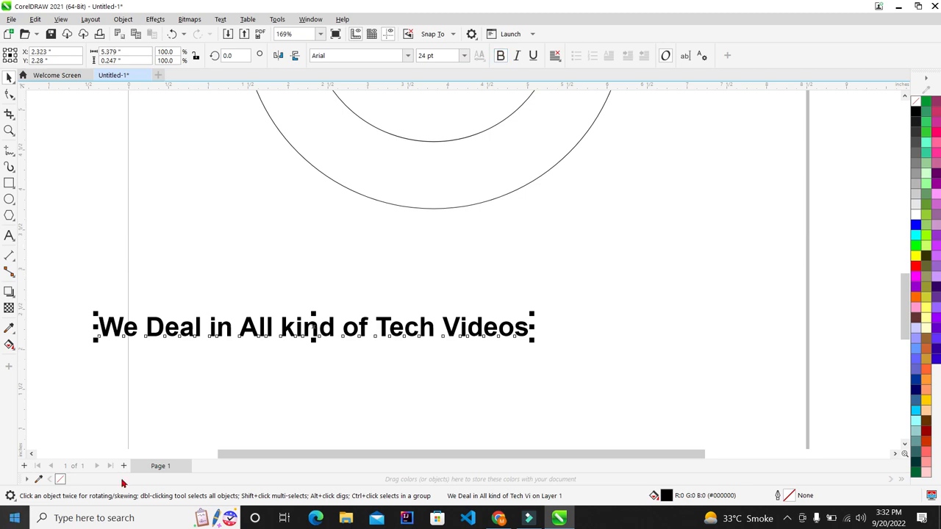
pyautogui.scroll(-2, 215, 296)
pyautogui.scroll(-2, 214, 296)
pyautogui.scroll(1, 228, 288)
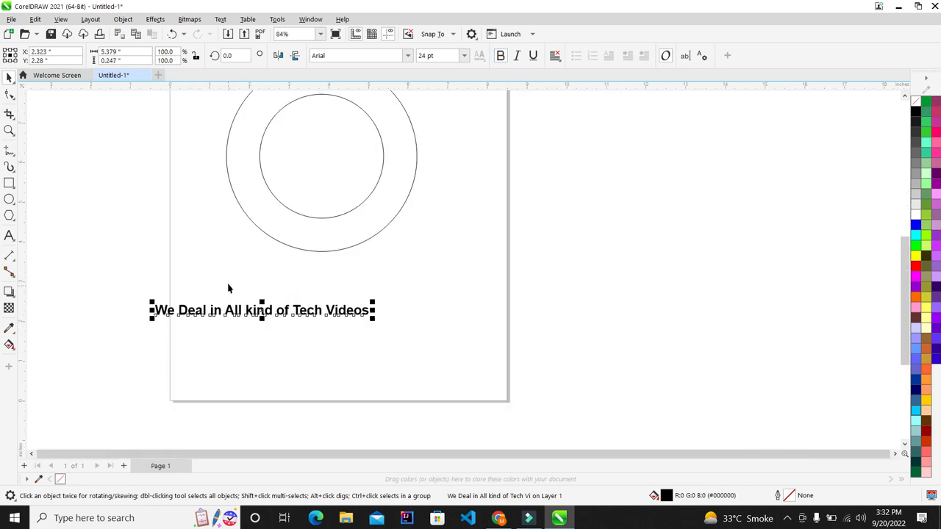
pyautogui.moveTo(261, 311); pyautogui.dragTo(285, 291)
pyautogui.moveTo(407, 302); pyautogui.dragTo(456, 316)
pyautogui.scroll(-2, 308, 230)
pyautogui.scroll(2, 309, 230)
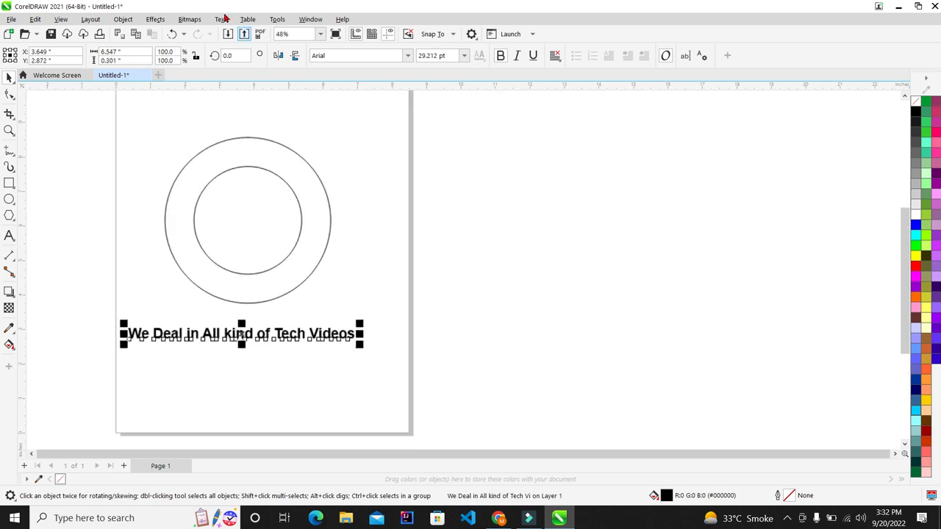
# Fit the tagline to the outer circle with Text > Fit Text to Path.
pyautogui.click(221, 19)
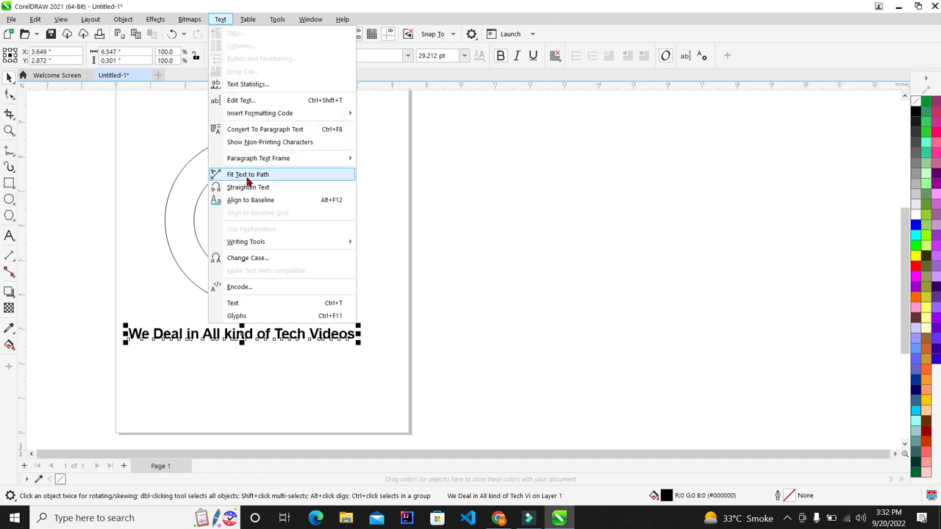
pyautogui.click(334, 177)
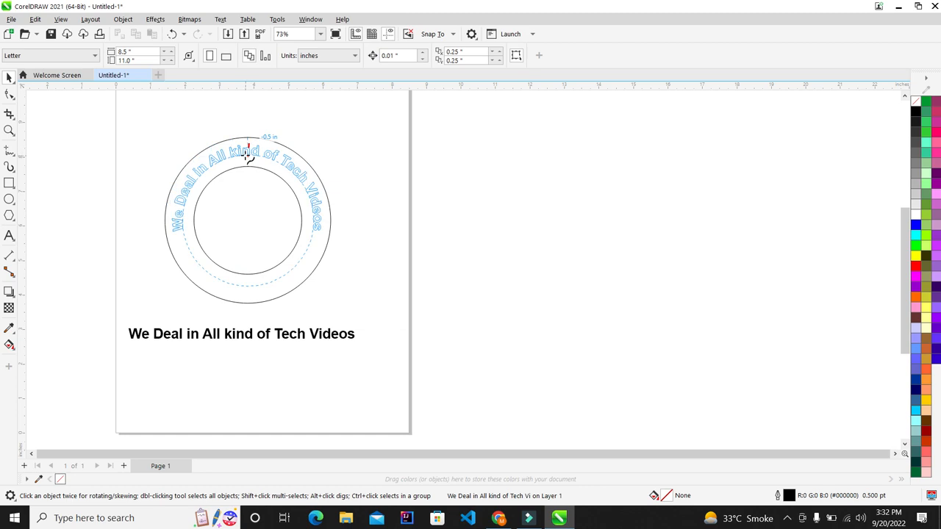
pyautogui.click(250, 158)
pyautogui.scroll(1, 250, 158)
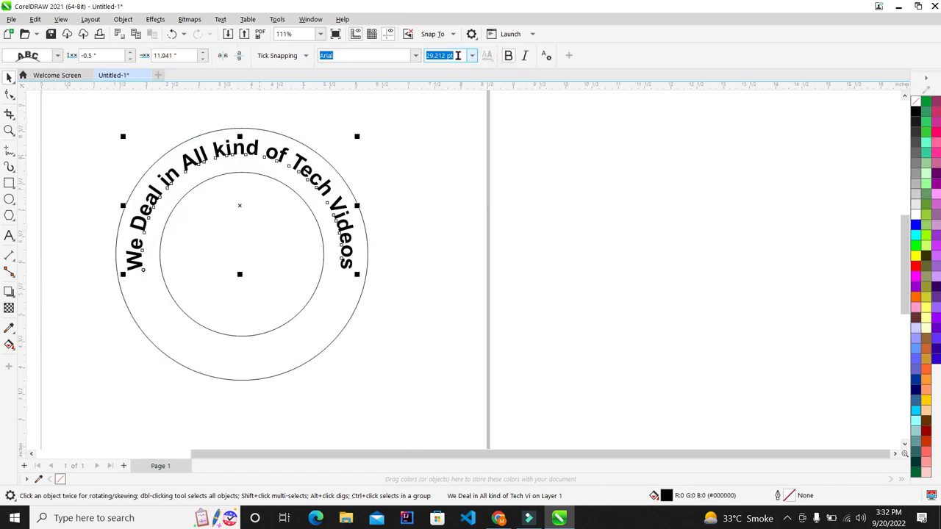
# Set the curved tagline's font size to 36 pt, then to 37 pt.
pyautogui.click(472, 58)
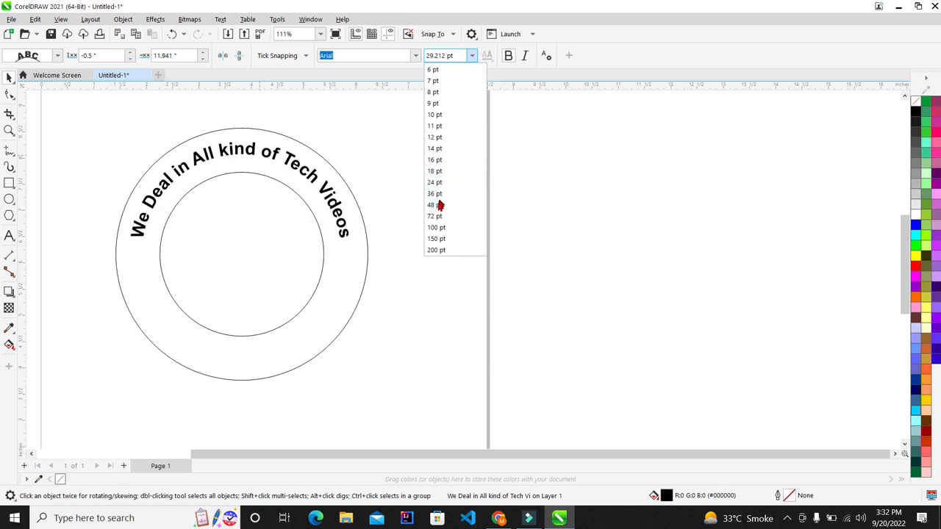
pyautogui.click(437, 194)
pyautogui.click(454, 56)
pyautogui.click(454, 56)
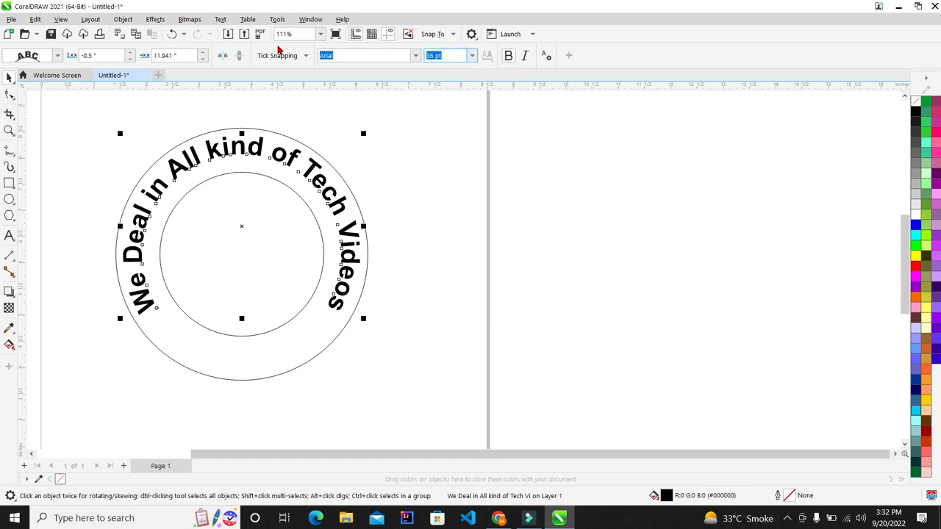
pyautogui.write('37')
pyautogui.press('Return')
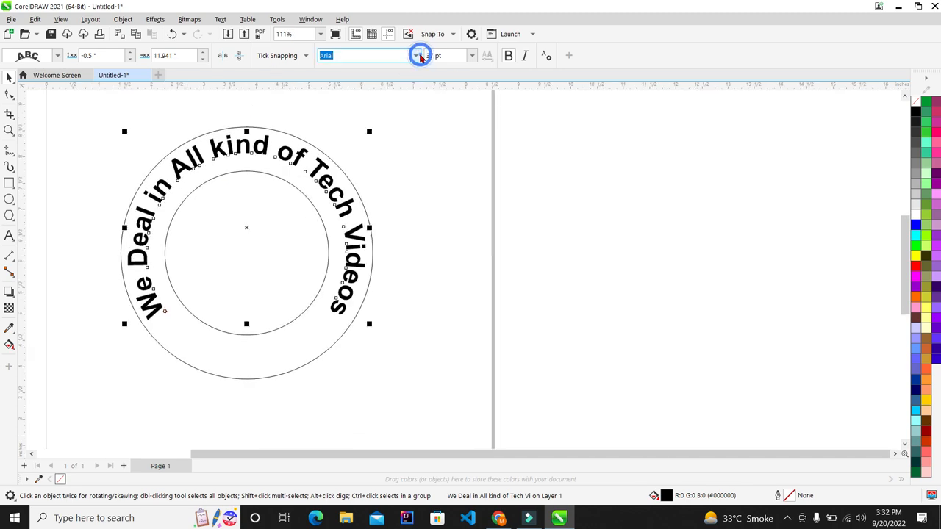
# Check the font list, then select the curved text and clear the selection.
pyautogui.click(416, 56)
pyautogui.click(398, 89)
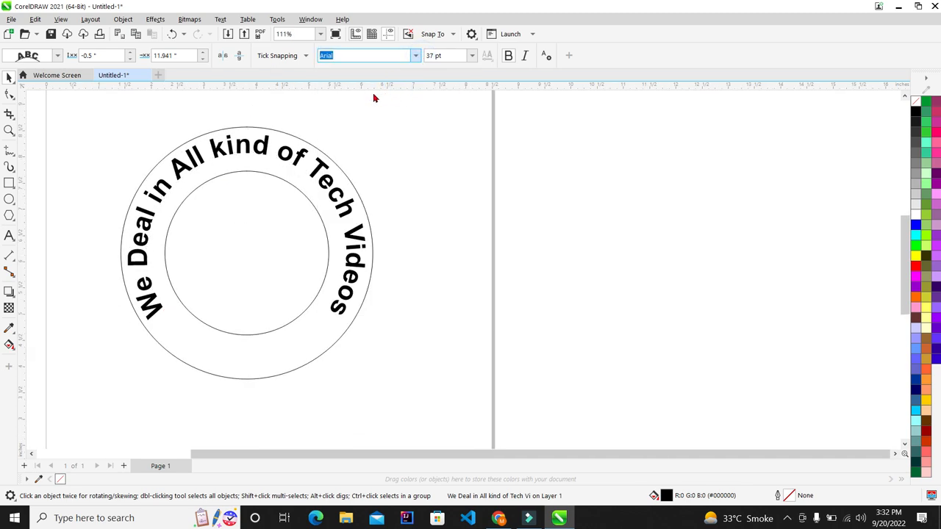
pyautogui.scroll(2, 208, 219)
pyautogui.scroll(-5, 371, 140)
pyautogui.click(361, 157)
pyautogui.scroll(1, 374, 148)
pyautogui.click(493, 133)
pyautogui.scroll(-4, 188, 233)
pyautogui.scroll(1, 292, 201)
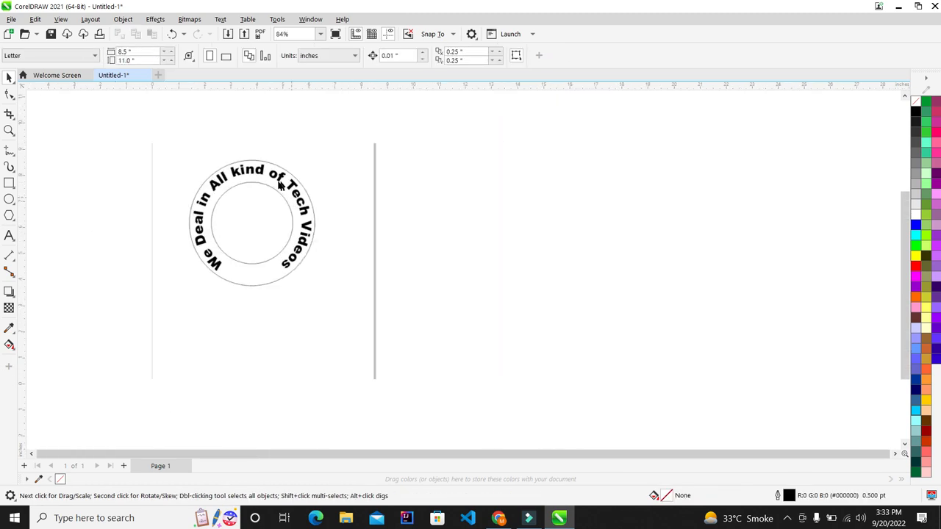
# Drag the curved tagline inward so it sits 0.625 in inside the outer circle.
pyautogui.scroll(1, 280, 185)
pyautogui.scroll(1, 281, 183)
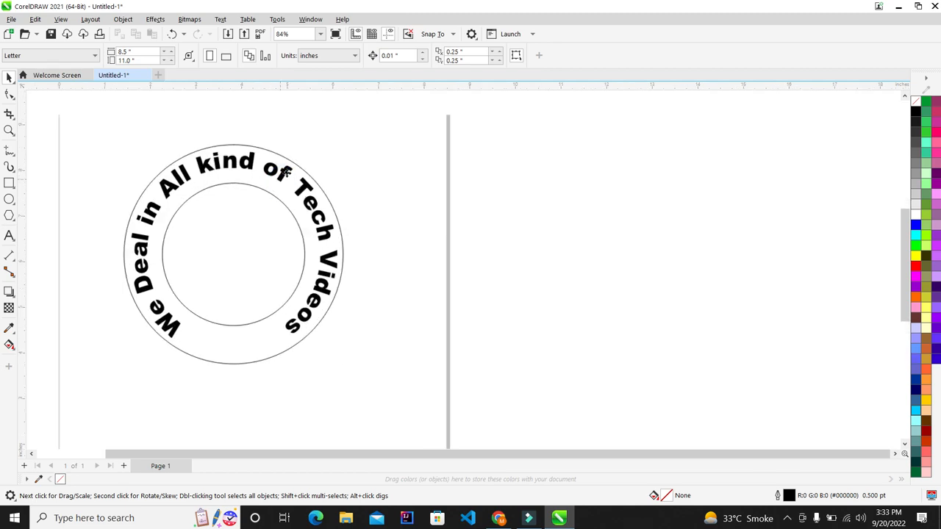
pyautogui.click(285, 171)
pyautogui.moveTo(285, 171); pyautogui.dragTo(283, 175)
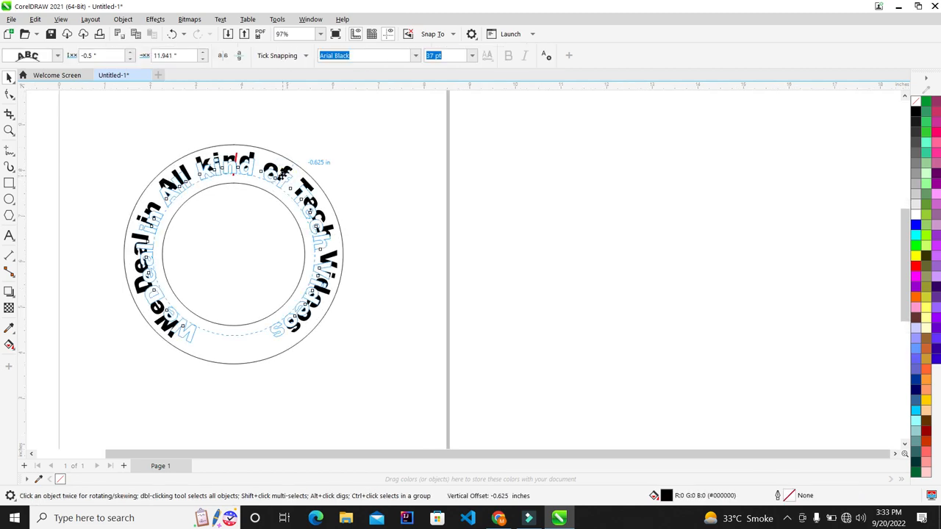
pyautogui.moveTo(414, 171); pyautogui.dragTo(422, 169)
pyautogui.click(422, 166)
# Reselect the curved tagline and nudge it slightly back outward.
pyautogui.scroll(-1, 164, 234)
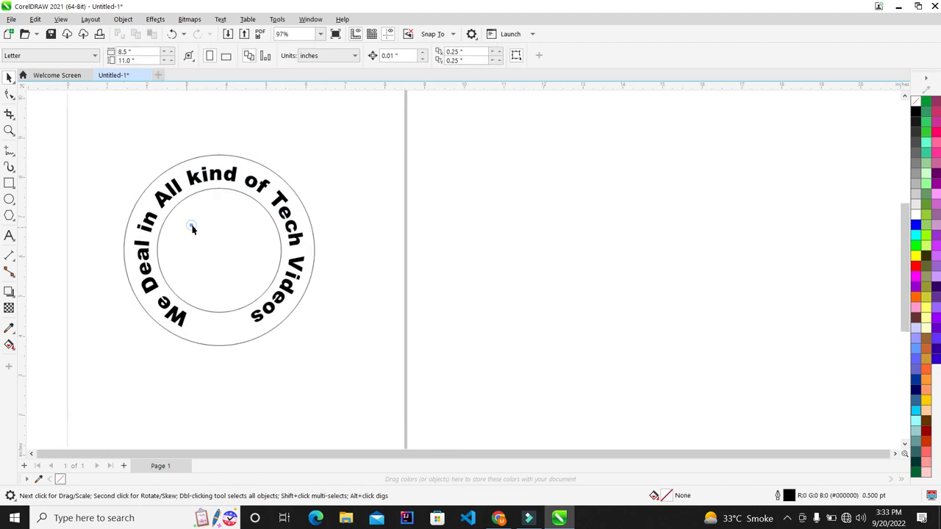
pyautogui.click(216, 214)
pyautogui.scroll(3, 259, 181)
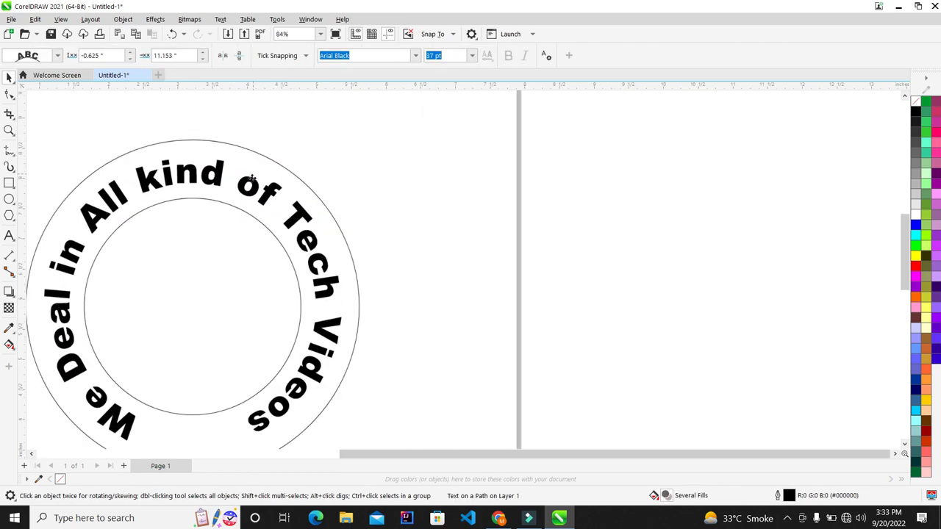
pyautogui.moveTo(259, 185); pyautogui.dragTo(441, 189)
pyautogui.click(441, 184)
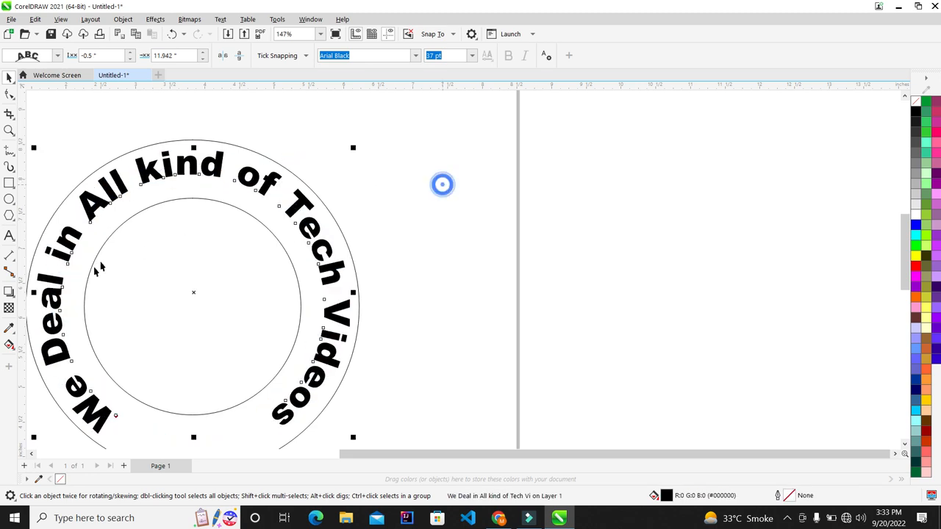
# Try enlarging the inner circle, then undo that and the outward tagline shift.
pyautogui.click(96, 266)
pyautogui.scroll(-1, 197, 237)
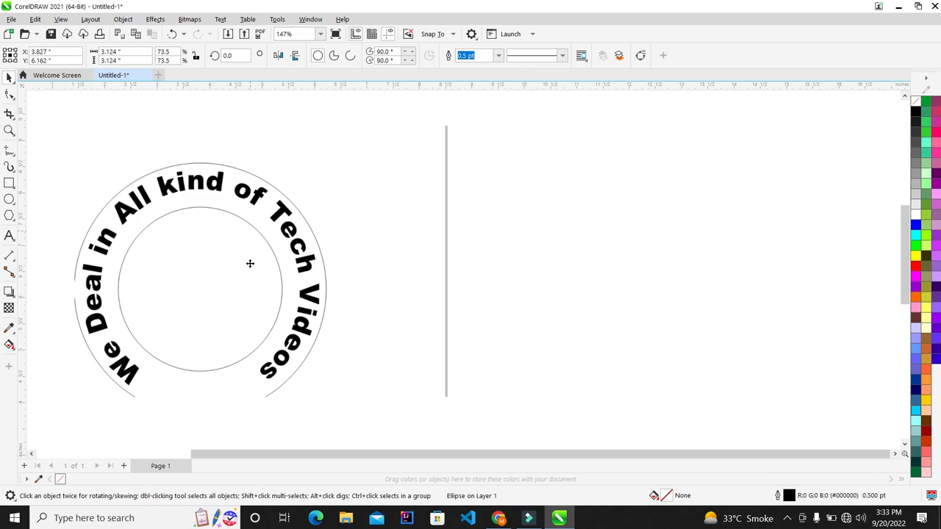
pyautogui.moveTo(288, 377); pyautogui.dragTo(304, 387)
pyautogui.click(154, 257)
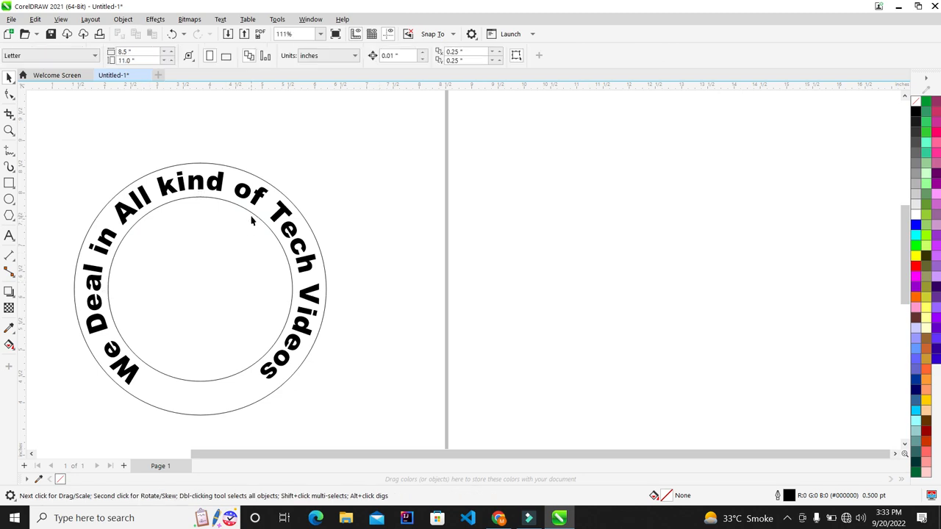
pyautogui.hotkey('ctrl', 'z')
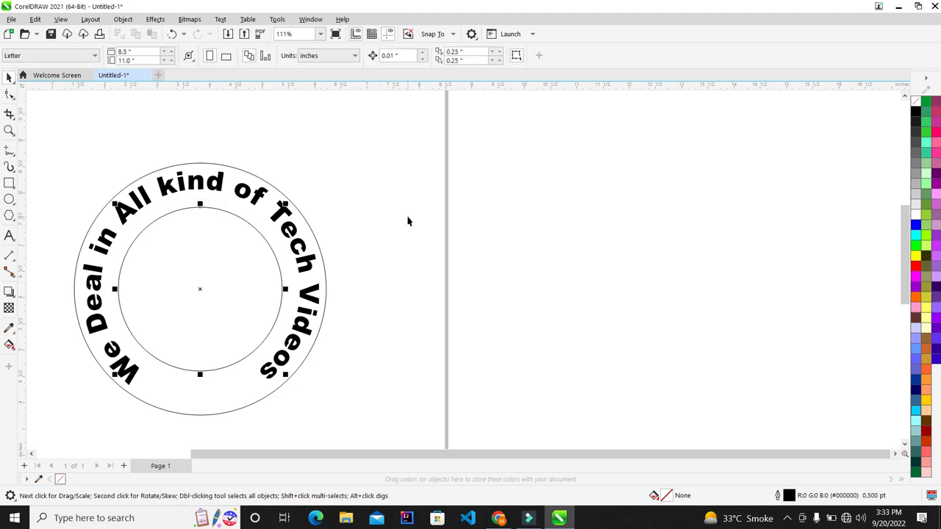
pyautogui.hotkey('ctrl', 'z')
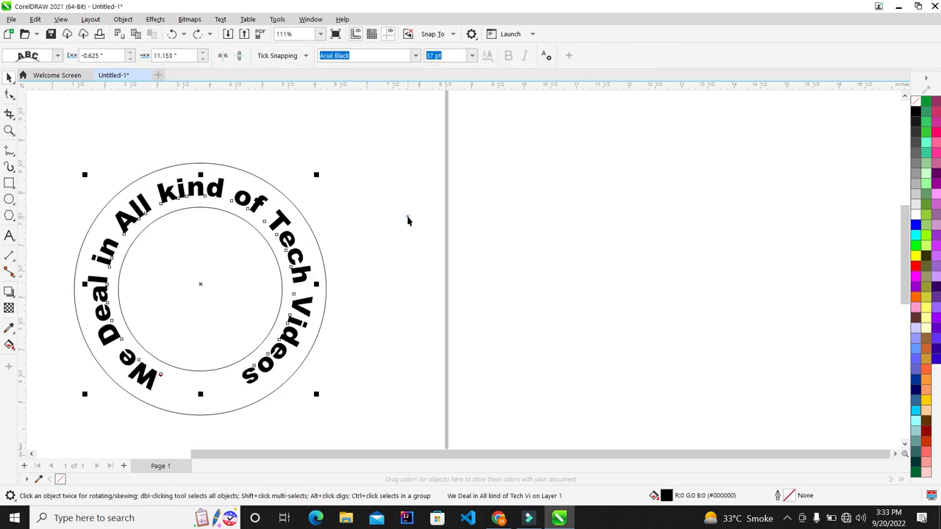
pyautogui.scroll(-4, 303, 234)
pyautogui.scroll(1, 252, 262)
# Select the inner circle plus the curved tagline, then dismiss their context menu unused.
pyautogui.scroll(1, 296, 241)
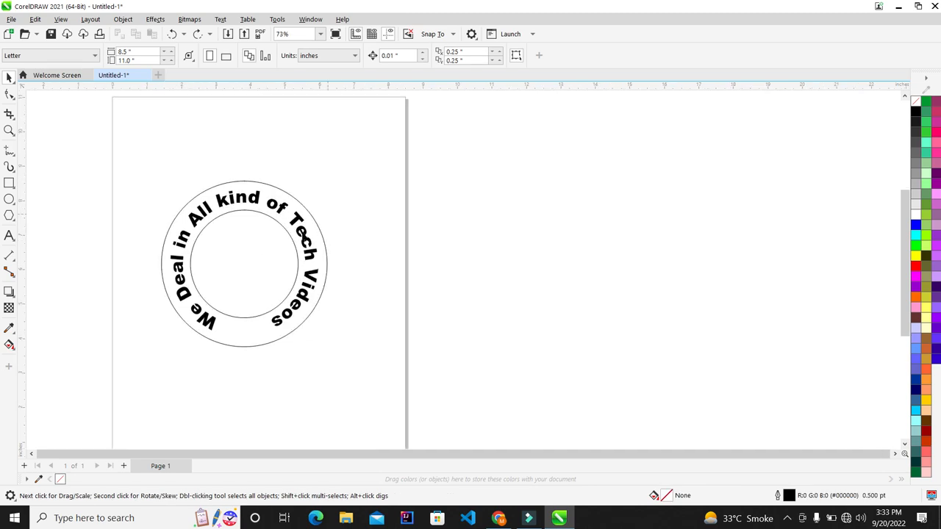
pyautogui.scroll(2, 248, 259)
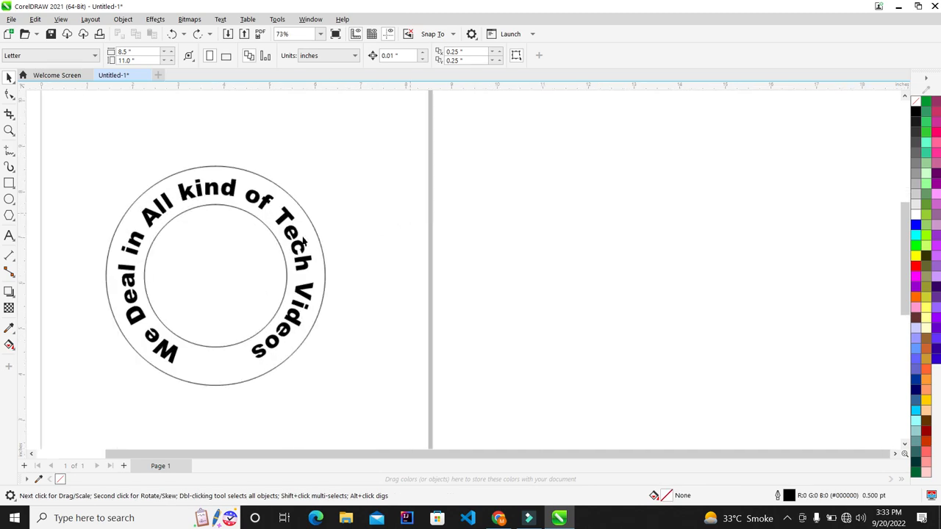
pyautogui.click(239, 244)
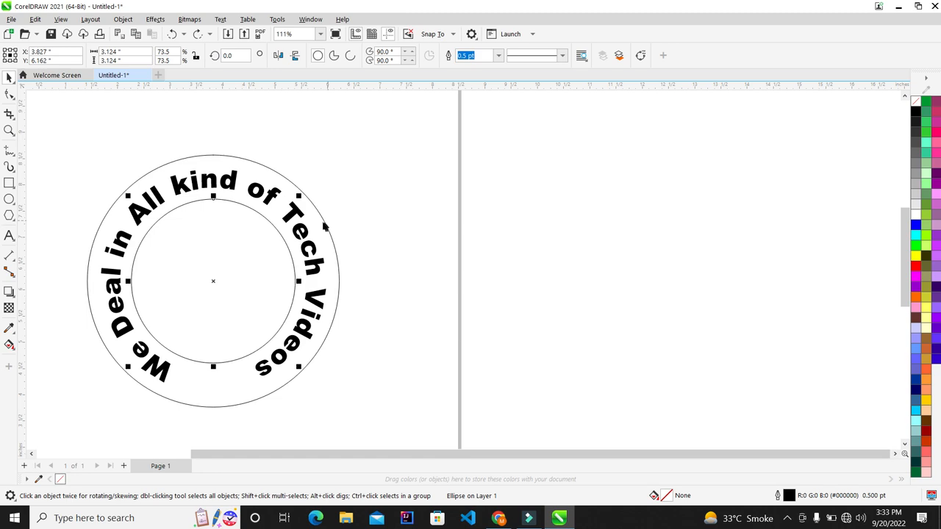
pyautogui.keyDown('shift'); pyautogui.click(321, 222); pyautogui.keyUp('shift')
pyautogui.rightClick(347, 249)
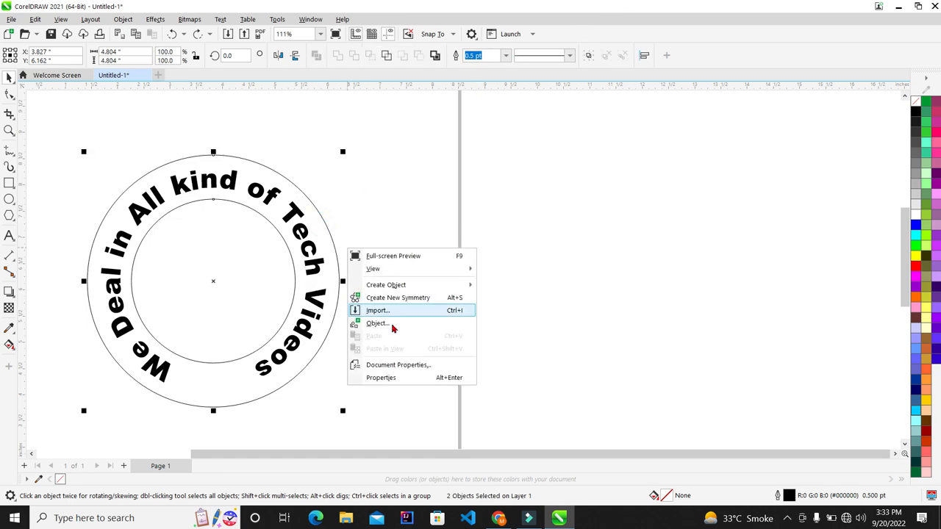
pyautogui.click(322, 219)
# Clear the selection and select the inner and outer circles together.
pyautogui.click(405, 223)
pyautogui.click(227, 283)
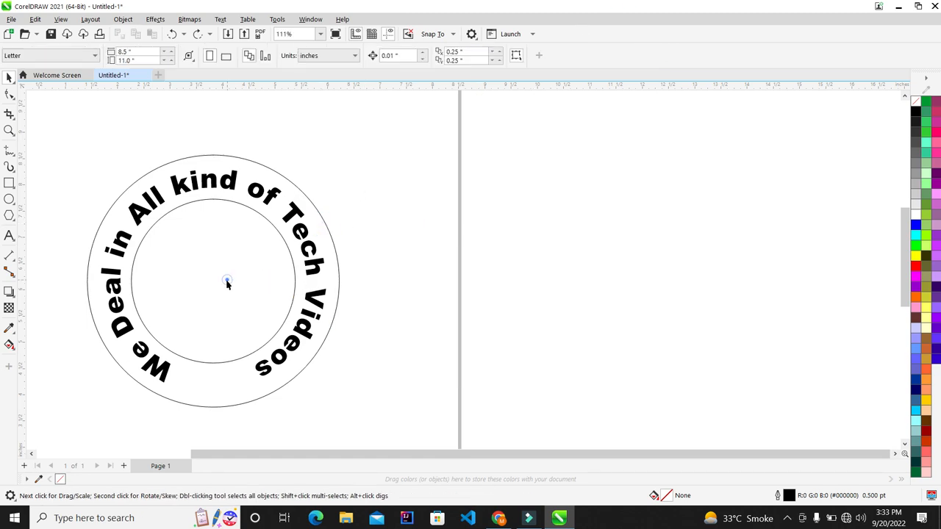
pyautogui.click(340, 272)
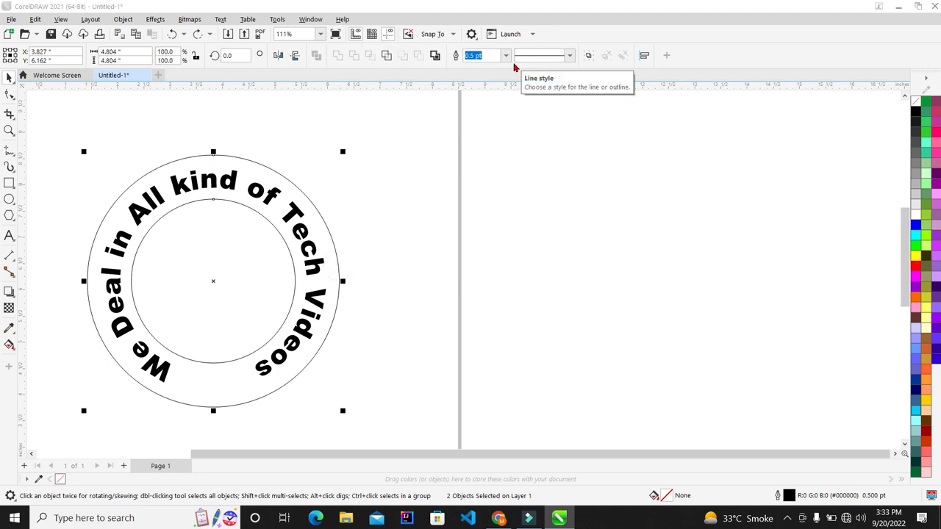
pyautogui.press('F12')
pyautogui.click(603, 139)
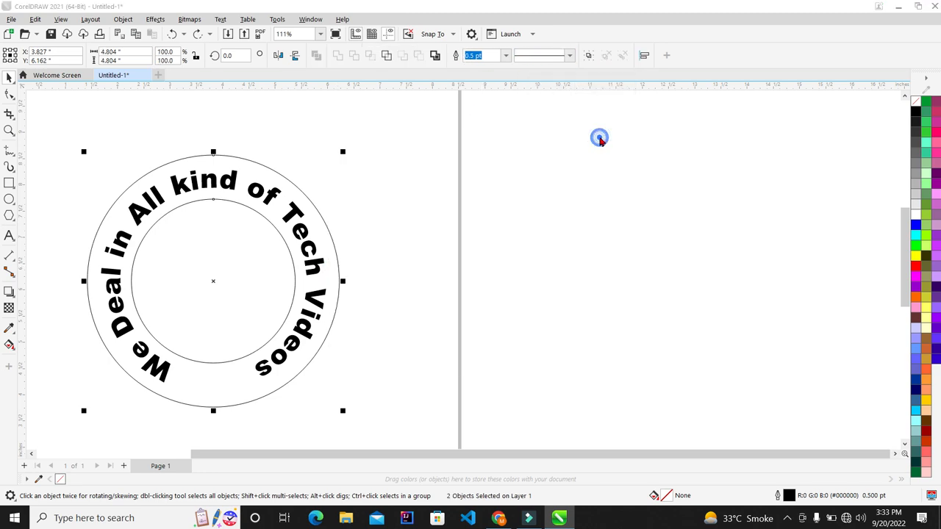
pyautogui.click(506, 55)
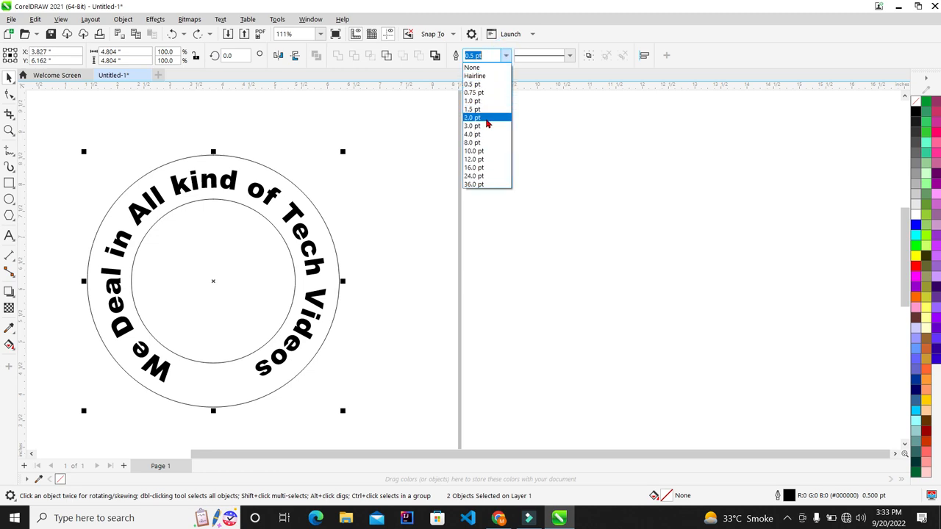
pyautogui.click(485, 118)
pyautogui.scroll(2, 112, 335)
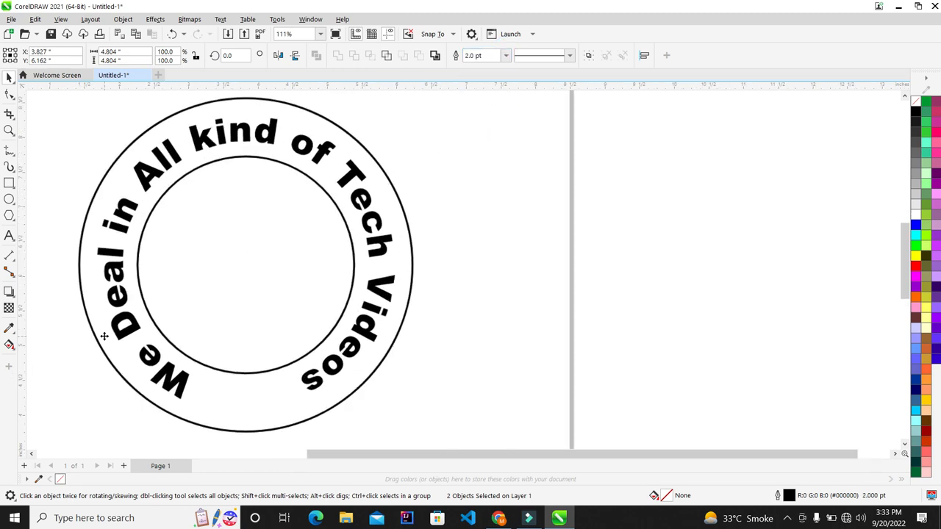
pyautogui.scroll(1, 265, 273)
pyautogui.scroll(-1, 269, 272)
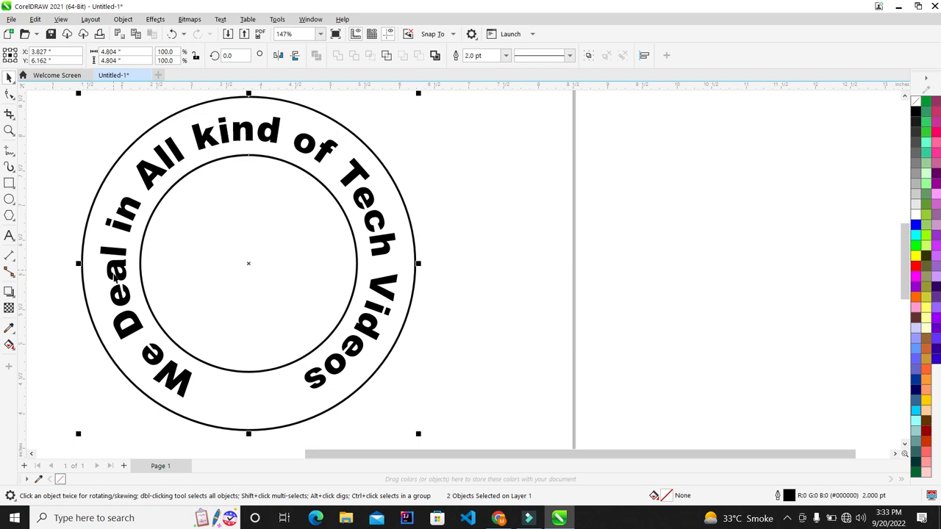
# Set both circles' outline colour to cyan from the palette.
pyautogui.rightClick(915, 239)
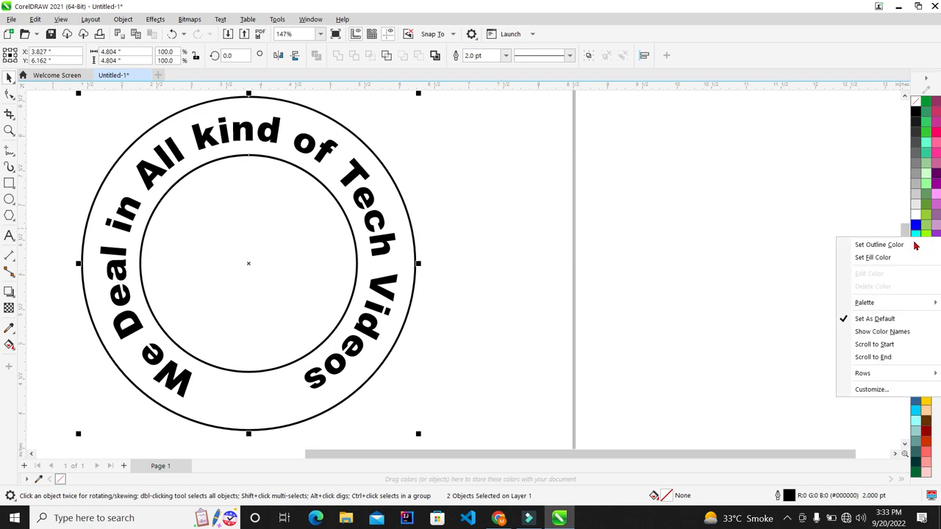
pyautogui.click(911, 245)
pyautogui.scroll(-1, 426, 219)
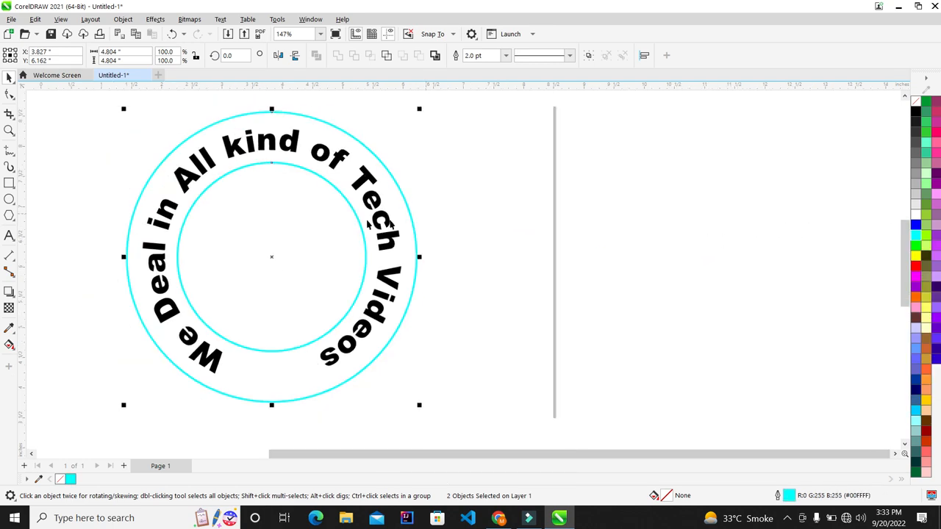
pyautogui.scroll(1, 294, 189)
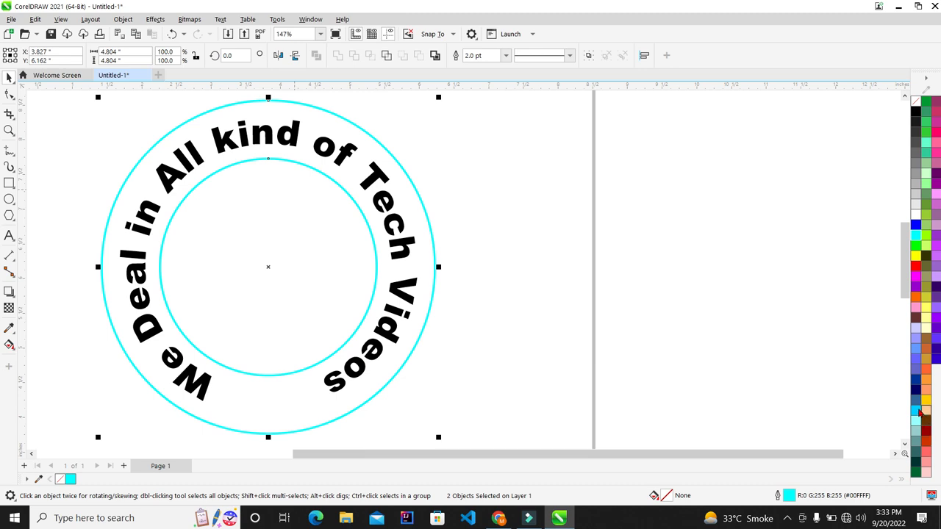
# Recolour both circle outlines with a different cyan shade and deselect them.
pyautogui.rightClick(919, 414)
pyautogui.click(884, 252)
pyautogui.click(579, 222)
pyautogui.scroll(-2, 440, 234)
pyautogui.scroll(1, 436, 234)
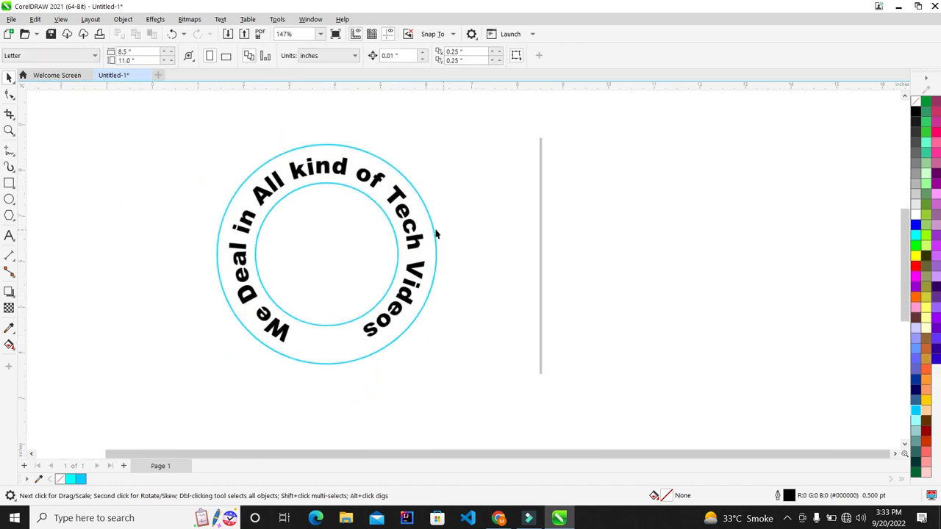
pyautogui.scroll(1, 388, 226)
pyautogui.scroll(1, 386, 228)
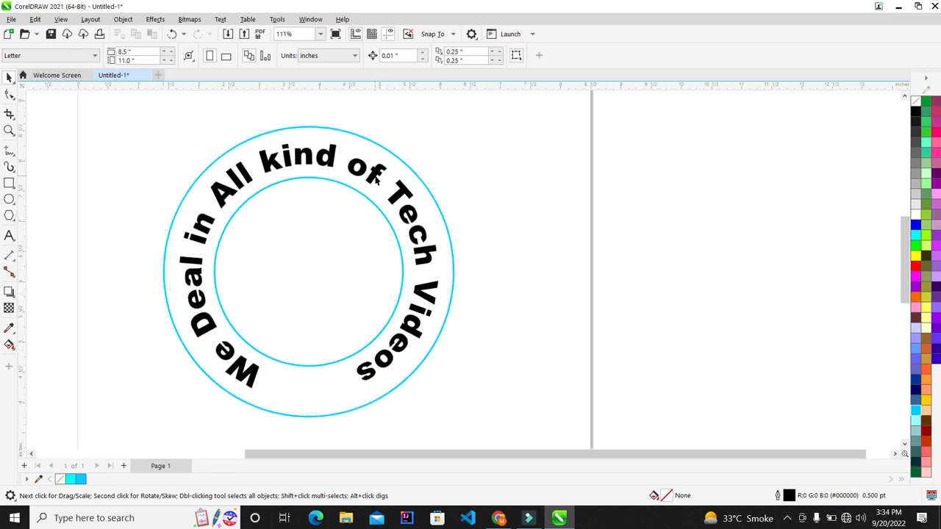
pyautogui.scroll(-2, 299, 267)
pyautogui.scroll(1, 299, 268)
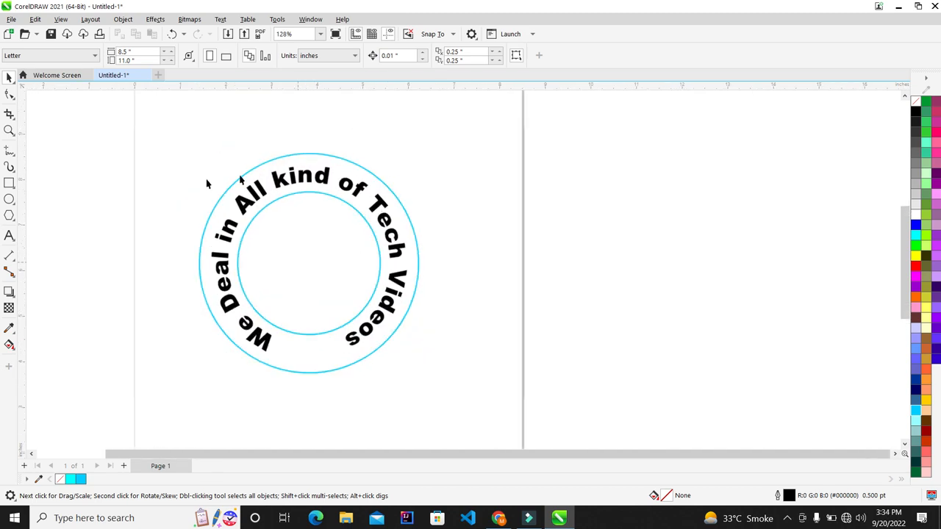
# Add an Arial text line 'Technical Bunday' and move it left of the badge.
pyautogui.click(9, 237)
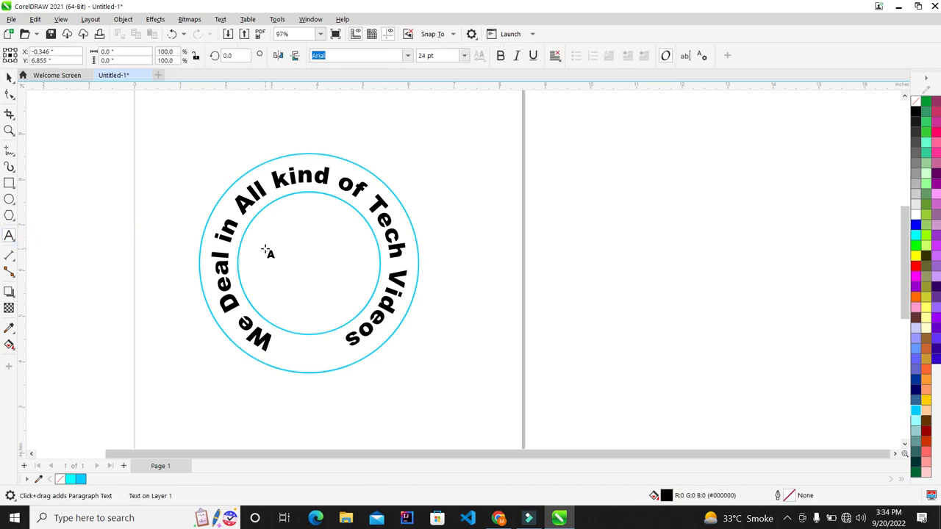
pyautogui.write('Technical Bund')
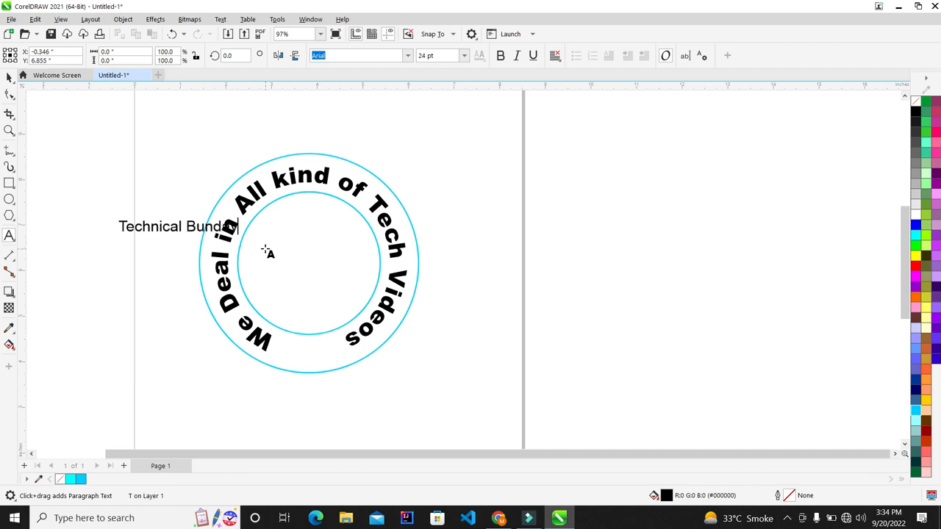
pyautogui.click(9, 77)
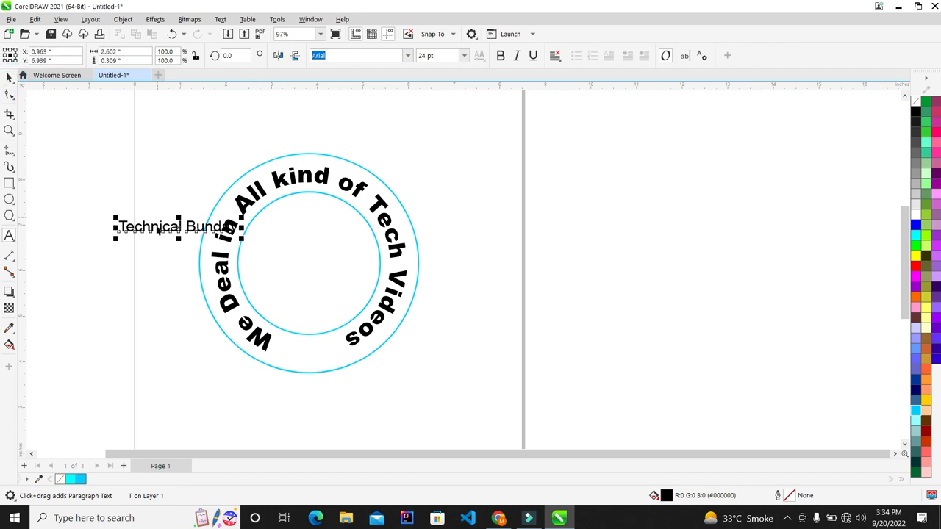
pyautogui.click(80, 216)
pyautogui.moveTo(148, 235); pyautogui.dragTo(66, 225)
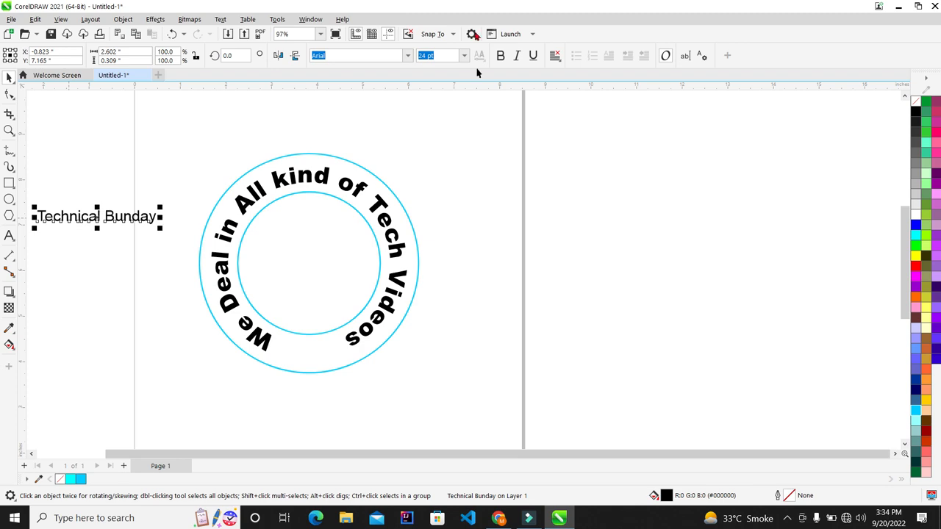
# Set 'Technical Bunday' in Cooper Black and enlarge it to 37.381 pt.
pyautogui.click(408, 56)
pyautogui.click(401, 117)
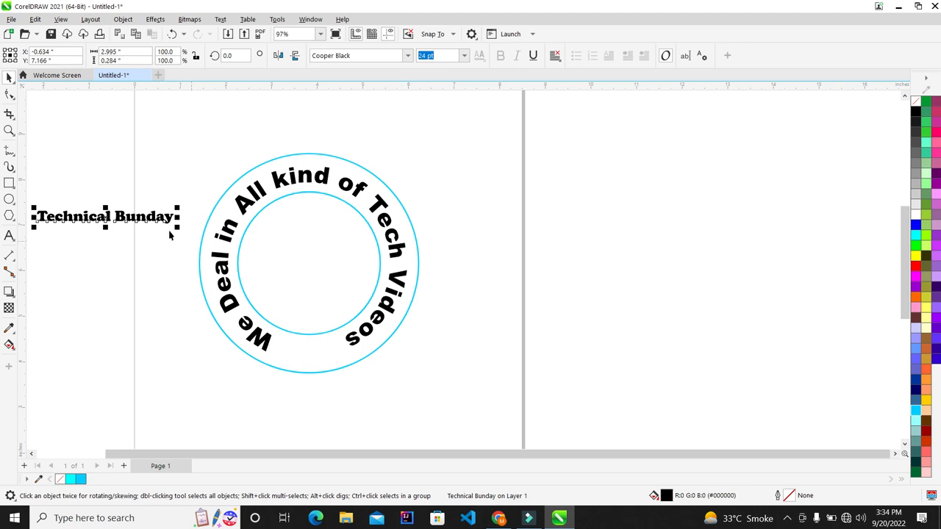
pyautogui.moveTo(178, 234); pyautogui.dragTo(246, 261)
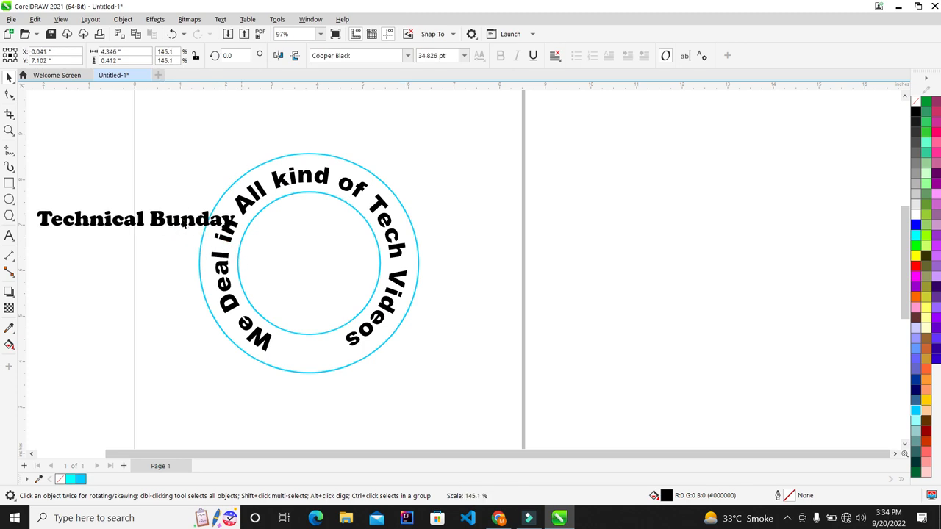
pyautogui.moveTo(178, 222); pyautogui.dragTo(389, 253)
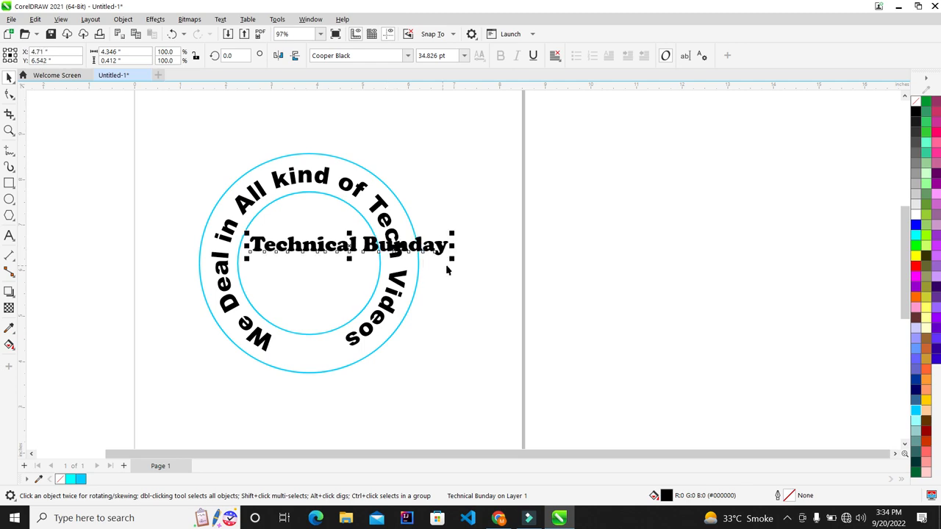
pyautogui.moveTo(451, 262); pyautogui.dragTo(471, 269)
# Move the title right of the circle and split it into separate words with Ctrl+K.
pyautogui.scroll(-1, 339, 265)
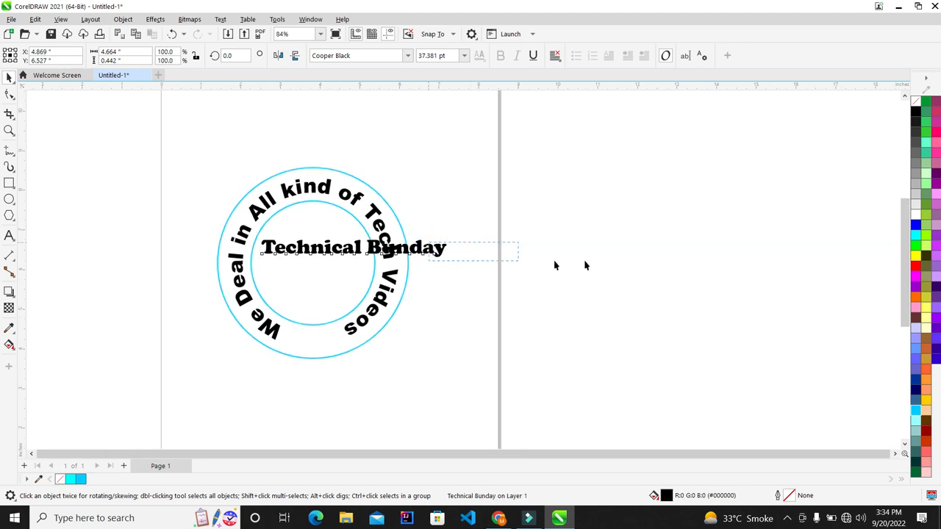
pyautogui.click(456, 251)
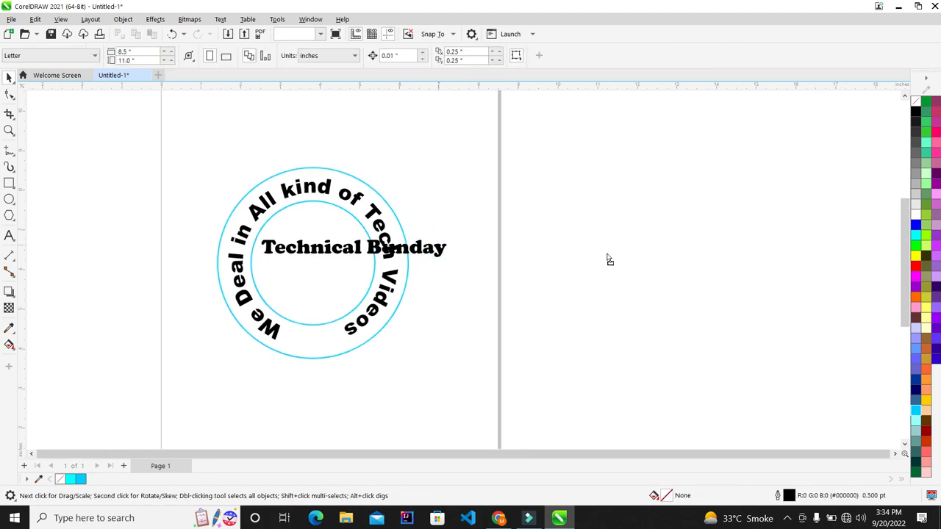
pyautogui.moveTo(608, 257); pyautogui.dragTo(607, 257)
pyautogui.scroll(1, 498, 248)
pyautogui.scroll(-1, 298, 208)
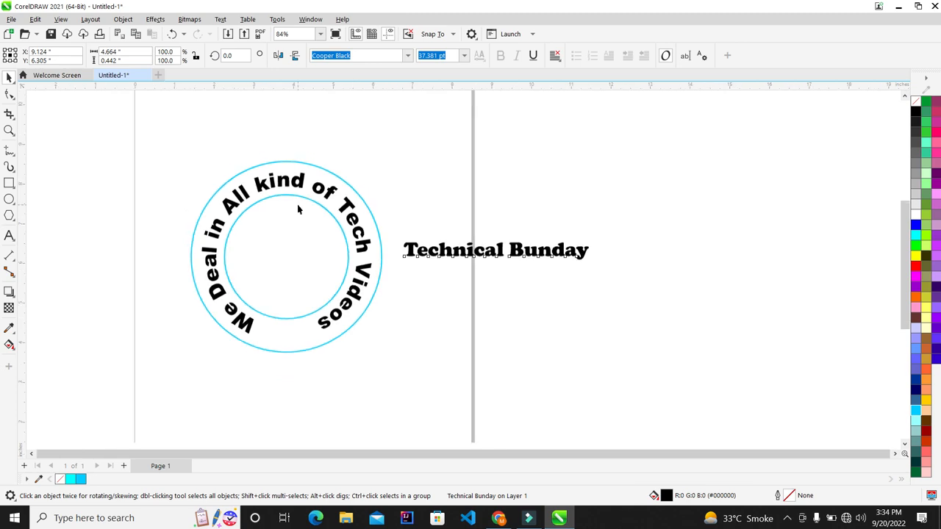
pyautogui.hotkey('ctrl', 'k')
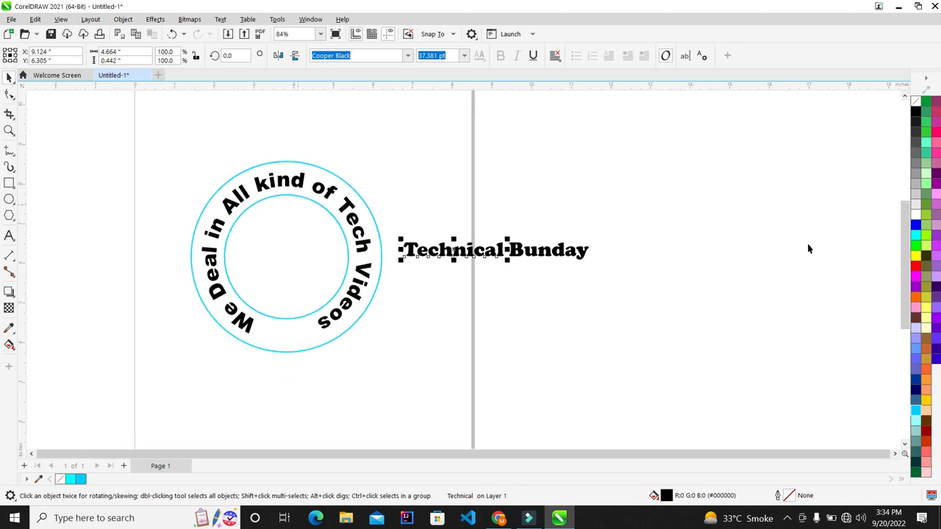
pyautogui.click(808, 249)
pyautogui.scroll(1, 639, 294)
# Place 'Bunday' centred beneath 'Technical' and group the two words.
pyautogui.moveTo(544, 231); pyautogui.dragTo(412, 269)
pyautogui.moveTo(516, 194); pyautogui.dragTo(257, 314)
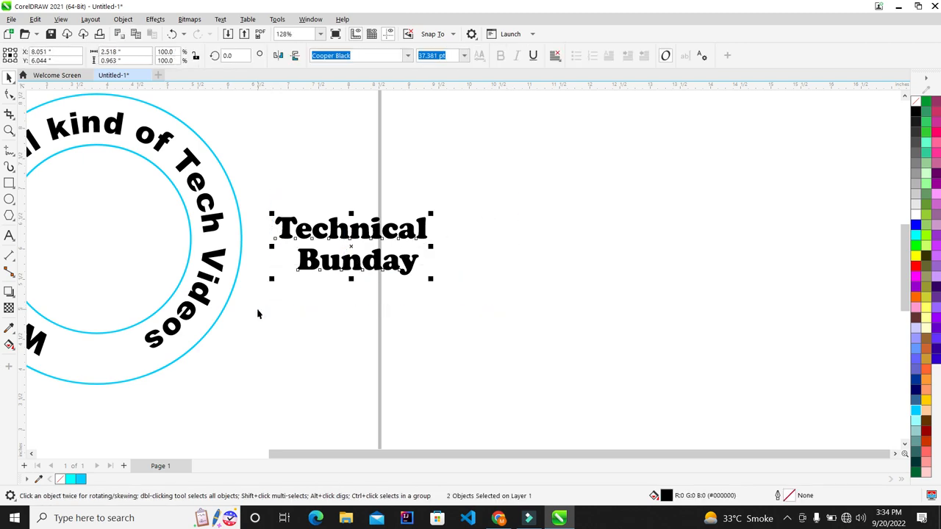
pyautogui.press('c')
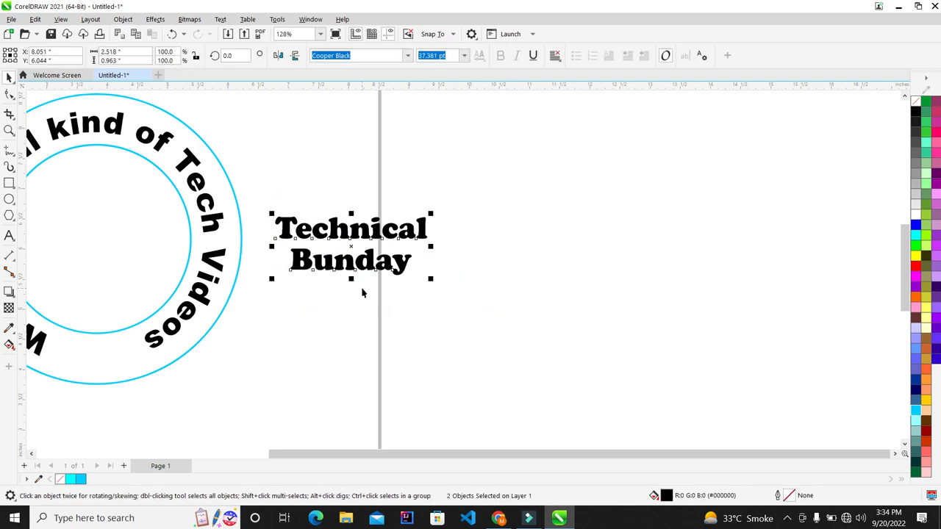
pyautogui.scroll(-2, 362, 293)
pyautogui.scroll(1, 243, 247)
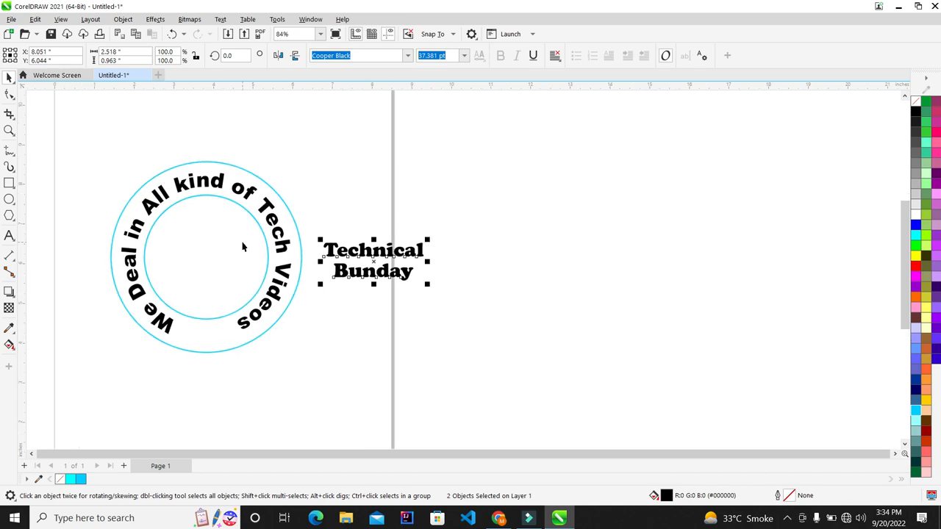
pyautogui.hotkey('ctrl', 'g')
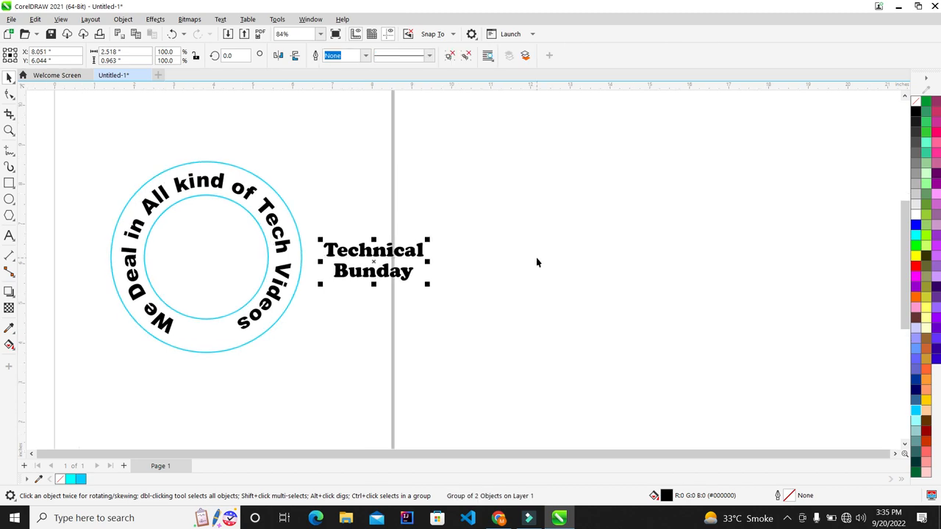
# Centre the grouped title horizontally and vertically on the circular text, then zoom to fit.
pyautogui.keyDown('shift'); pyautogui.click(238, 245); pyautogui.keyUp('shift')
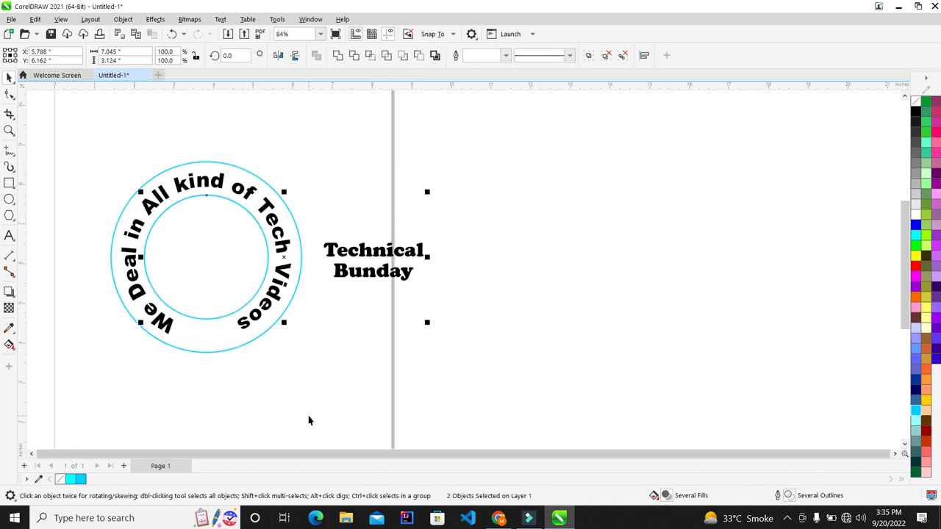
pyautogui.press('c')
pyautogui.press('e')
pyautogui.click(445, 273)
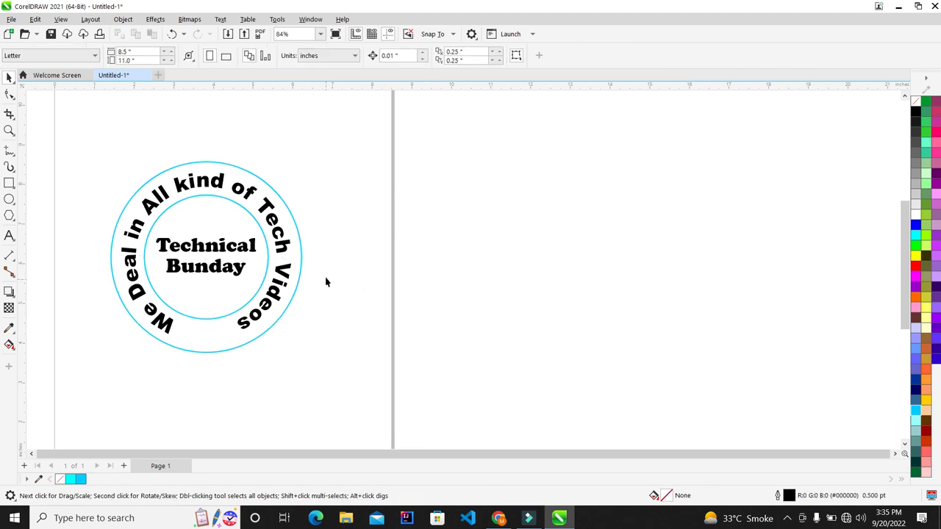
pyautogui.press('F4')
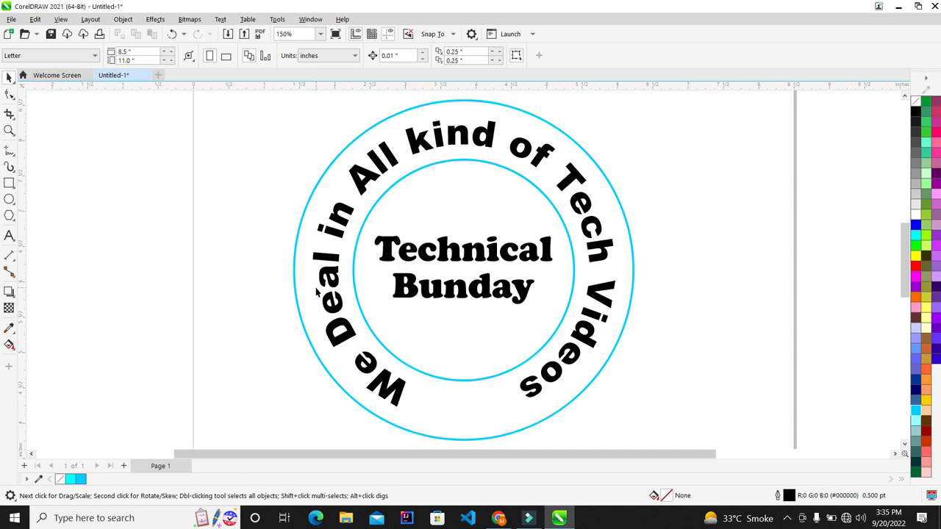
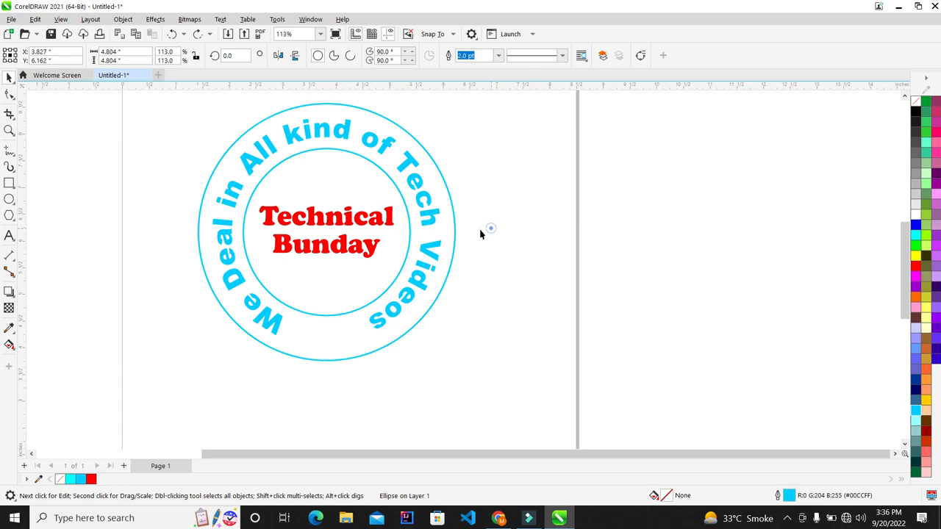
# Rotate the curved tagline slightly clockwise around the ring, then deselect it.
pyautogui.click(438, 194)
pyautogui.click(439, 191)
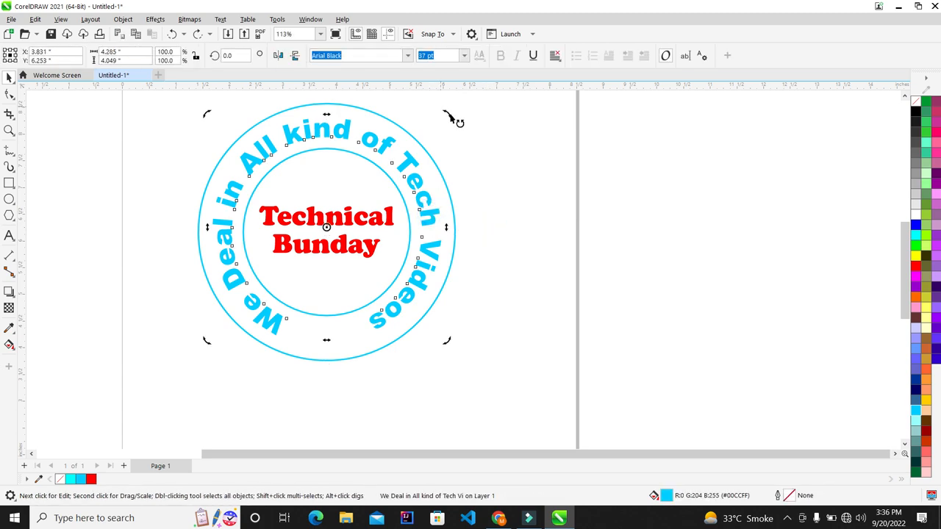
pyautogui.moveTo(452, 118); pyautogui.dragTo(453, 122)
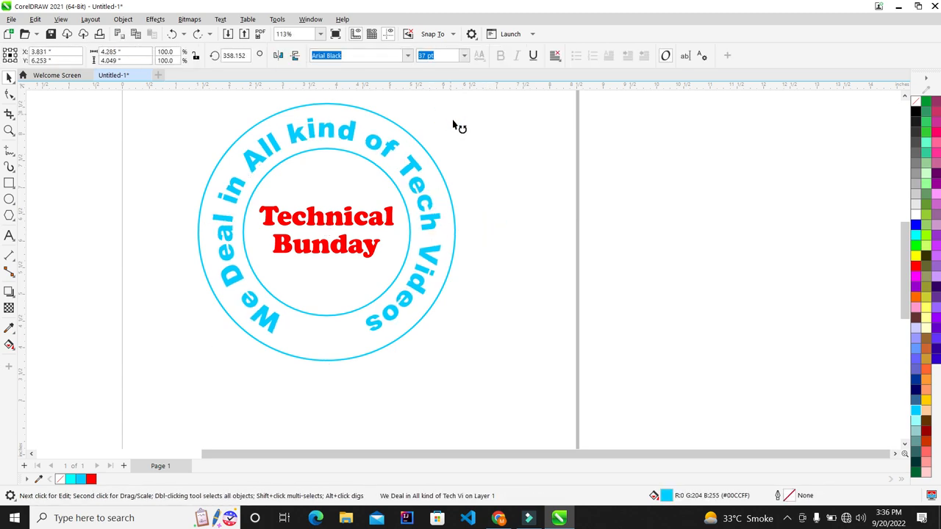
pyautogui.click(616, 183)
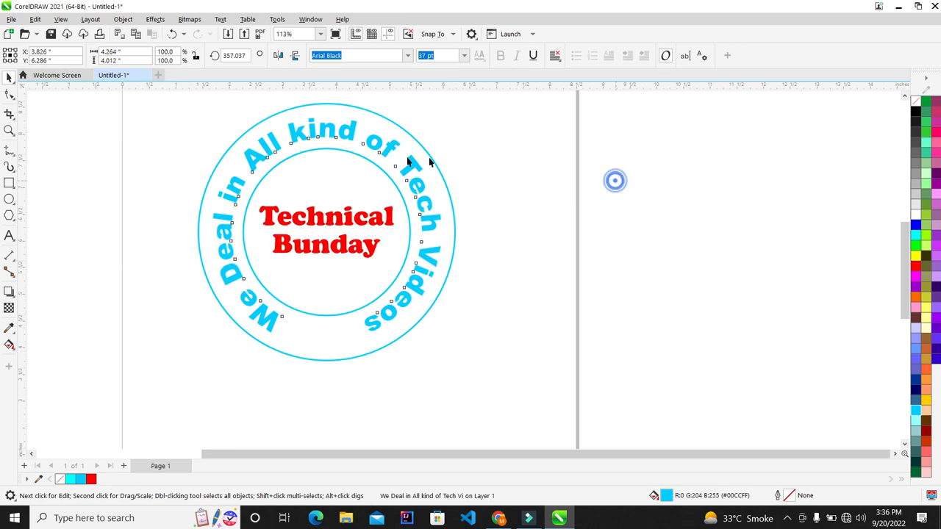
# Draw a small star left of the circle with the Star tool.
pyautogui.click(16, 223)
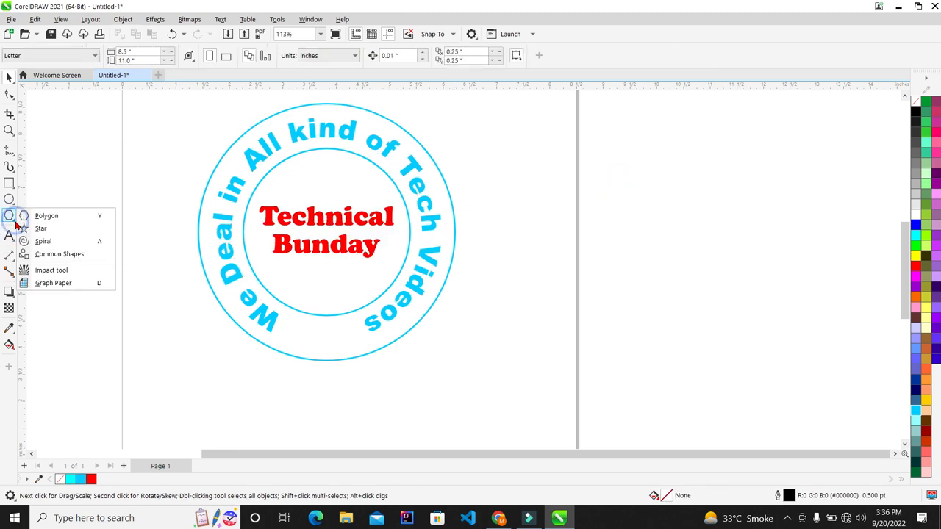
pyautogui.click(61, 230)
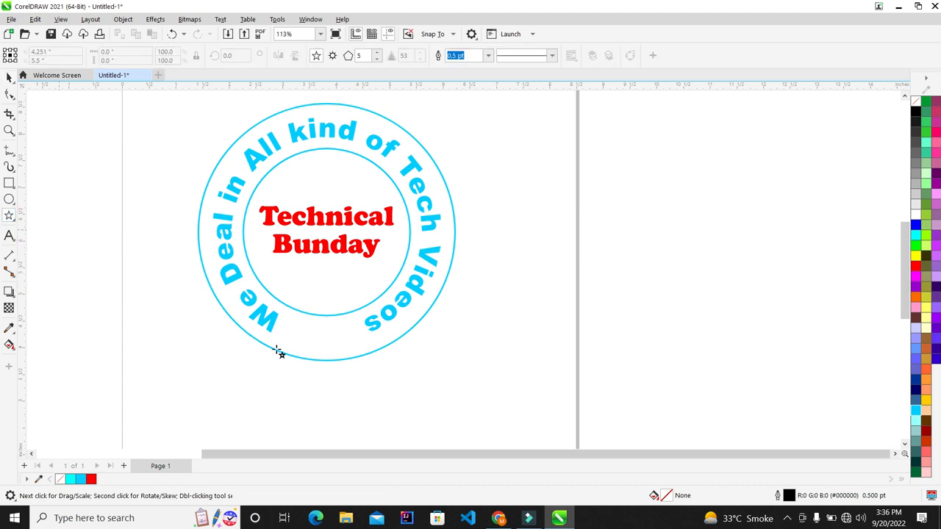
pyautogui.scroll(3, 324, 383)
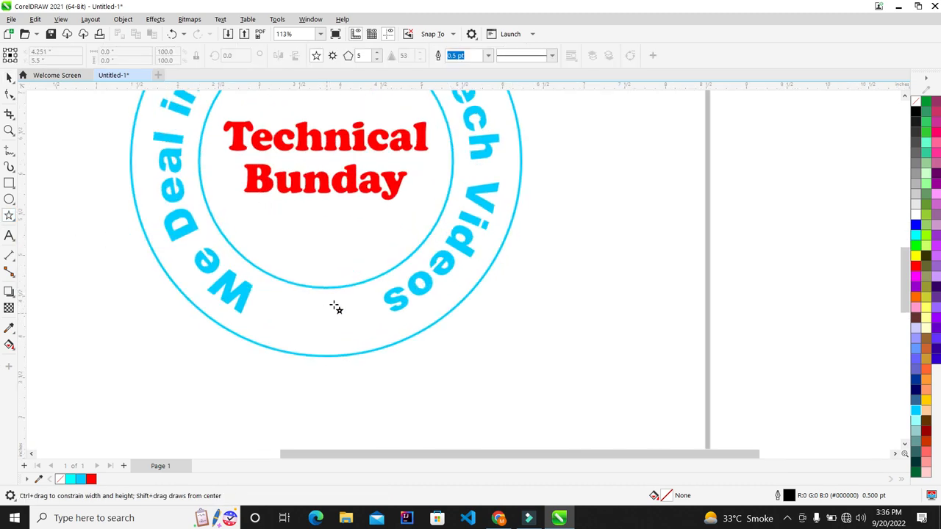
pyautogui.click(68, 305)
pyautogui.moveTo(75, 314); pyautogui.dragTo(81, 323)
pyautogui.scroll(-1, 140, 280)
pyautogui.scroll(-1, 73, 288)
pyautogui.scroll(2, 41, 301)
pyautogui.scroll(3, 47, 316)
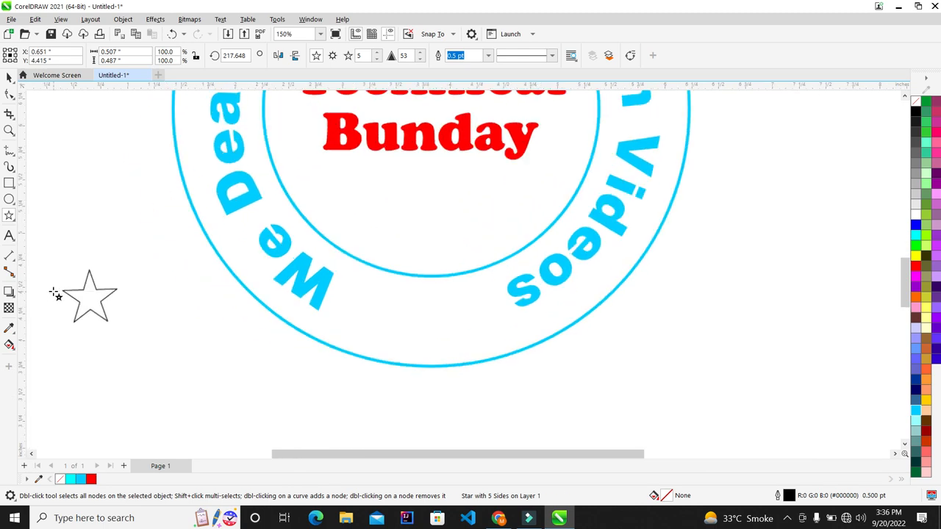
pyautogui.scroll(3, 55, 294)
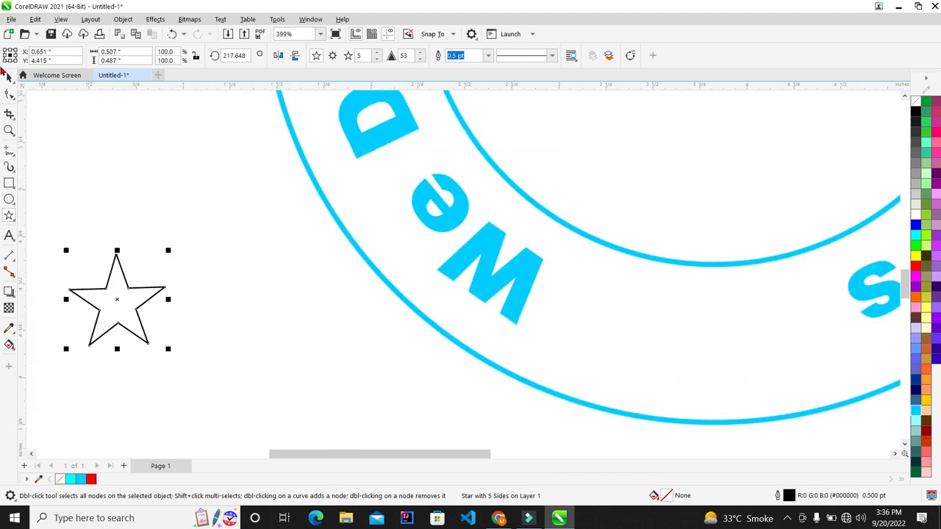
# Make the star five-pointed, fill it blue, and move it below the circle.
pyautogui.click(7, 77)
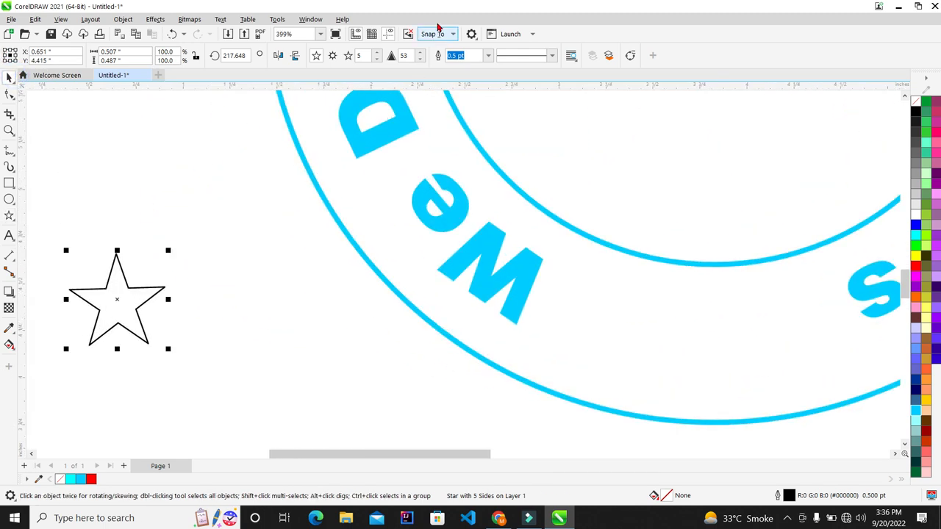
pyautogui.click(364, 54)
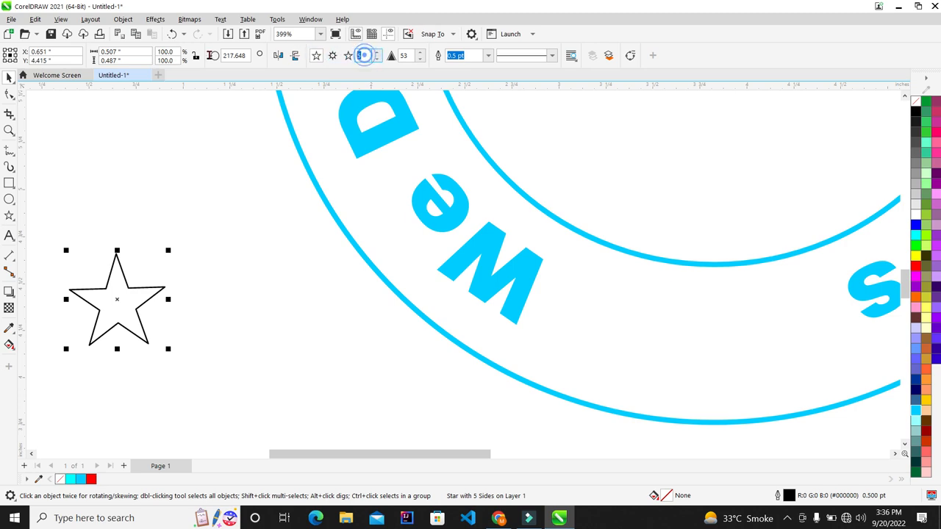
pyautogui.click(370, 56)
pyautogui.click(915, 224)
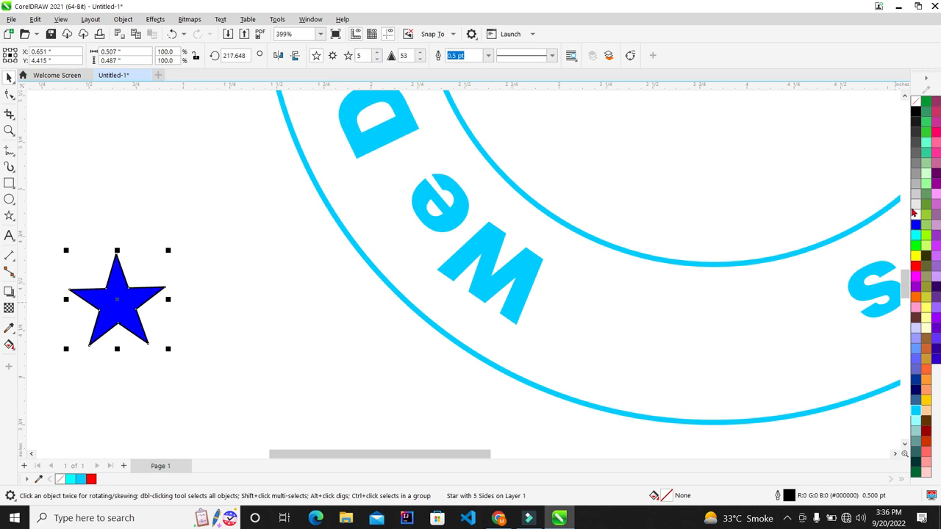
pyautogui.scroll(-2, 158, 275)
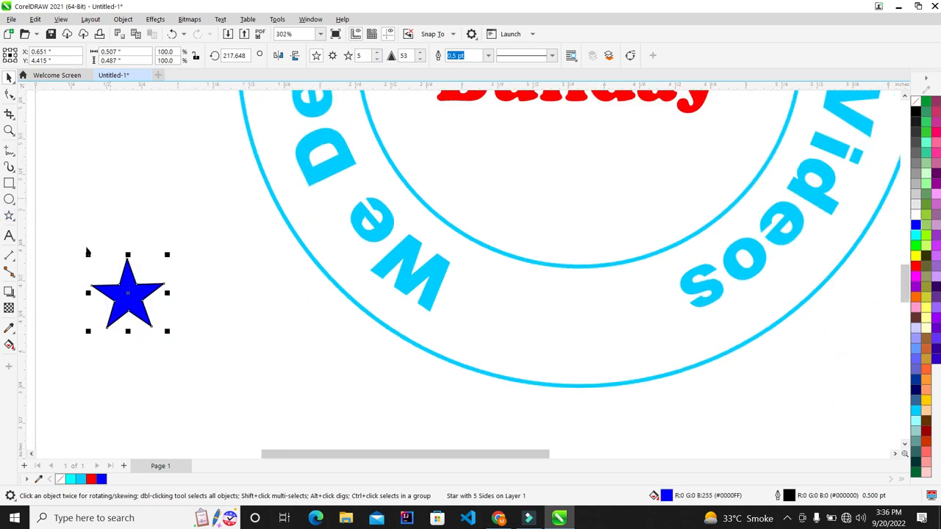
pyautogui.scroll(-1, 66, 237)
pyautogui.scroll(-2, 66, 236)
pyautogui.moveTo(92, 272); pyautogui.dragTo(219, 338)
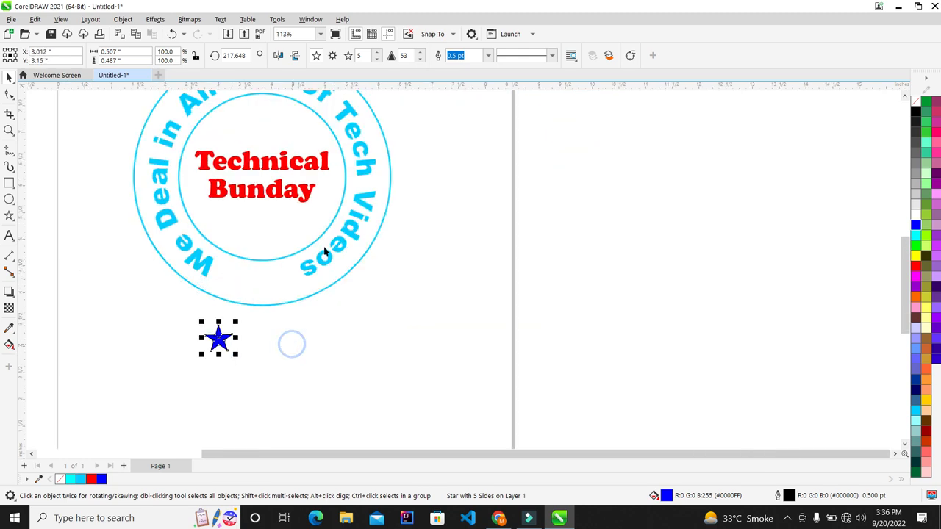
# Turn a tall rectangle into a single straight vertical line by deleting its right nodes.
pyautogui.click(285, 315)
pyautogui.scroll(3, 213, 301)
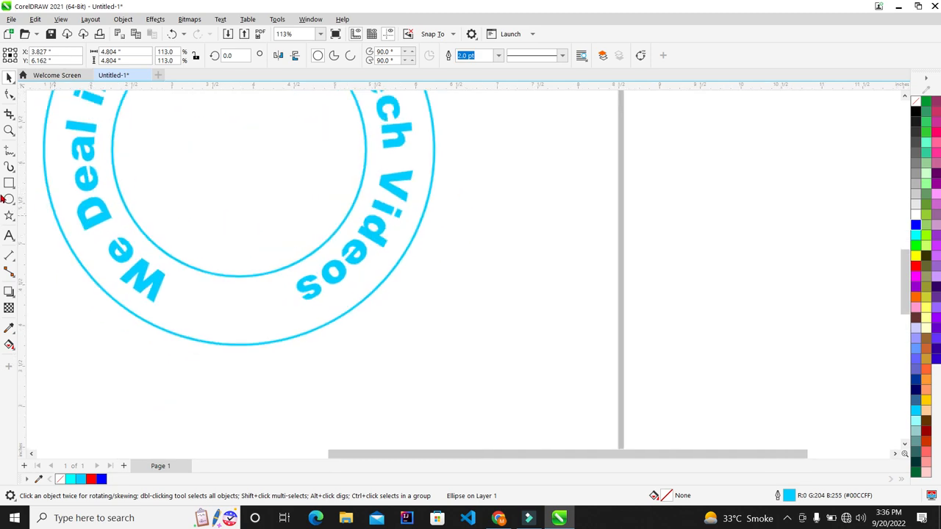
pyautogui.press('F6')
pyautogui.moveTo(564, 203); pyautogui.dragTo(494, 347)
pyautogui.click(10, 77)
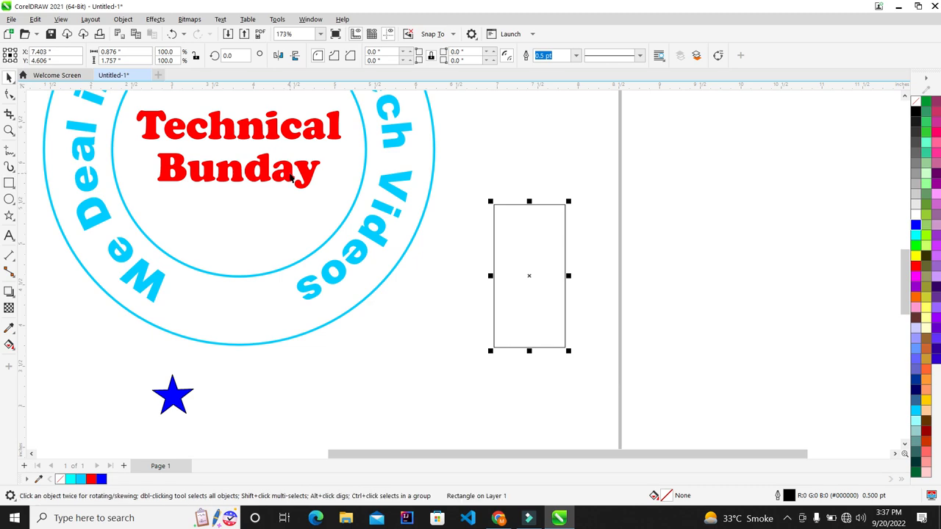
pyautogui.hotkey('ctrl', 'q')
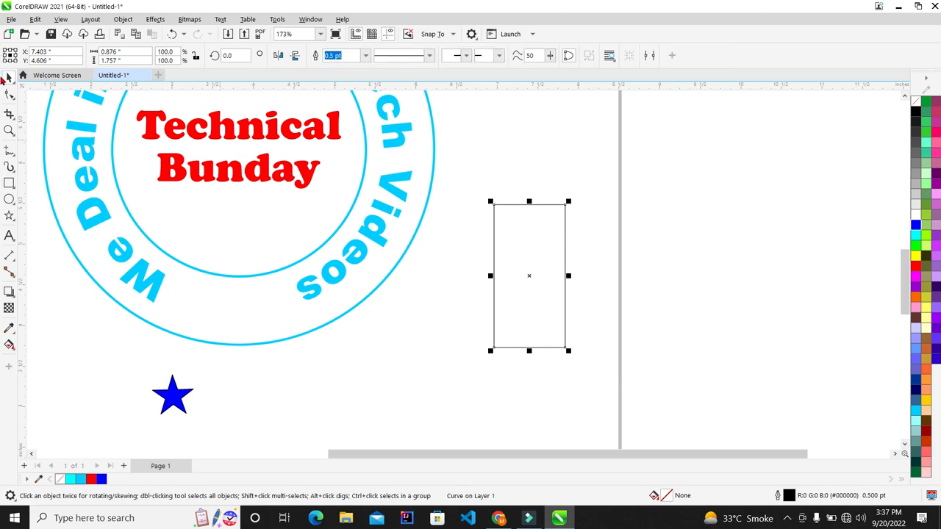
pyautogui.click(10, 94)
pyautogui.moveTo(644, 158); pyautogui.dragTo(545, 382)
pyautogui.press('Delete')
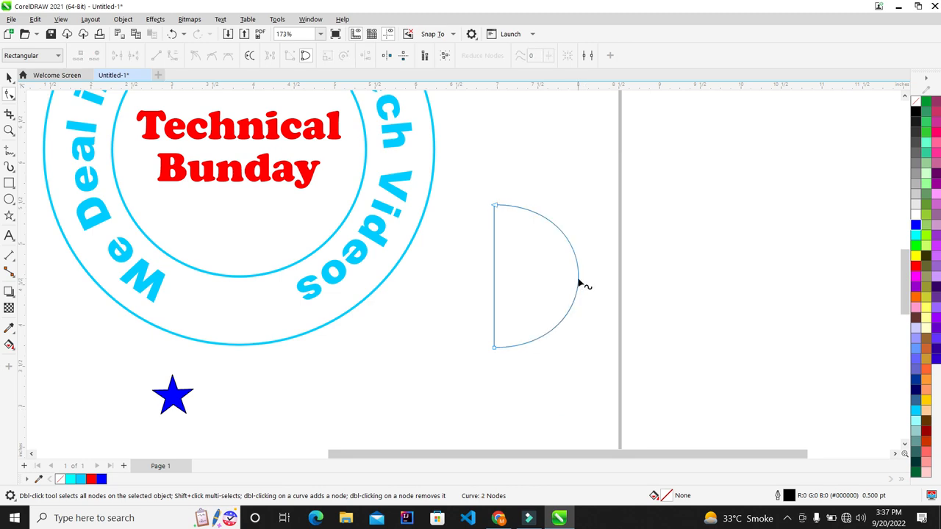
pyautogui.rightClick(579, 283)
pyautogui.click(594, 289)
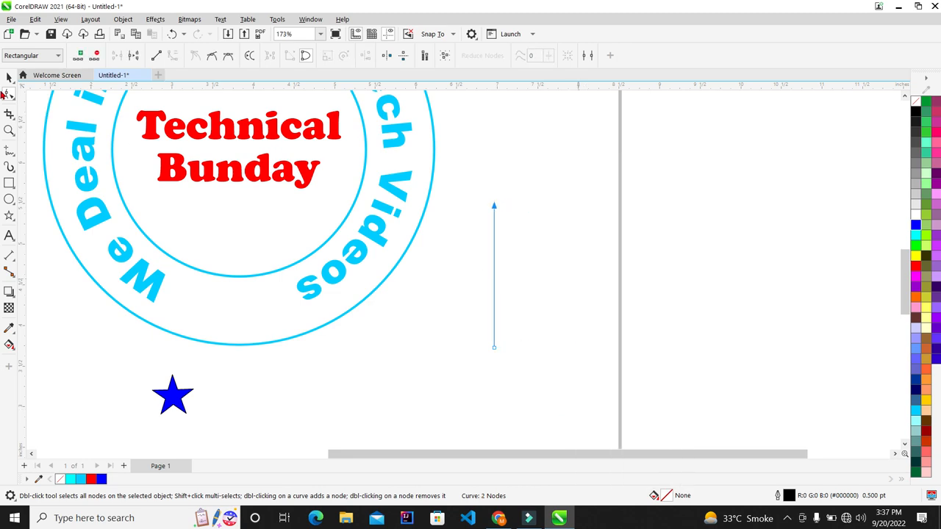
# Move the vertical line into the circle and centre it horizontally on the circle.
pyautogui.click(8, 77)
pyautogui.moveTo(496, 275); pyautogui.dragTo(298, 319)
pyautogui.scroll(-1, 298, 318)
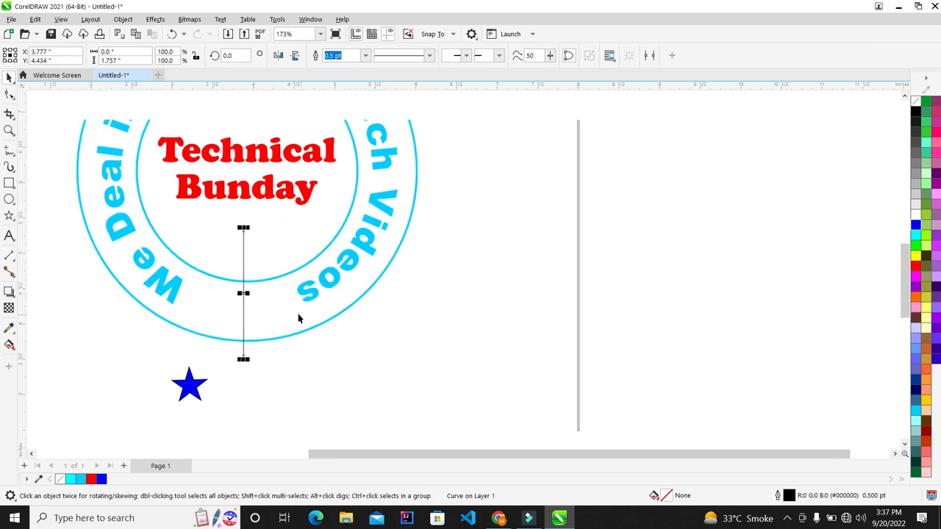
pyautogui.keyDown('shift'); pyautogui.click(270, 333); pyautogui.keyUp('shift')
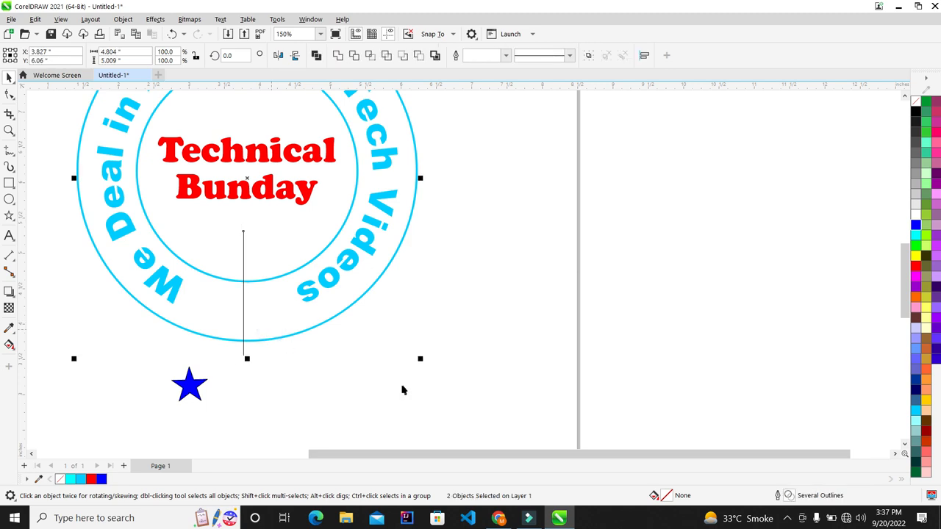
pyautogui.press('c')
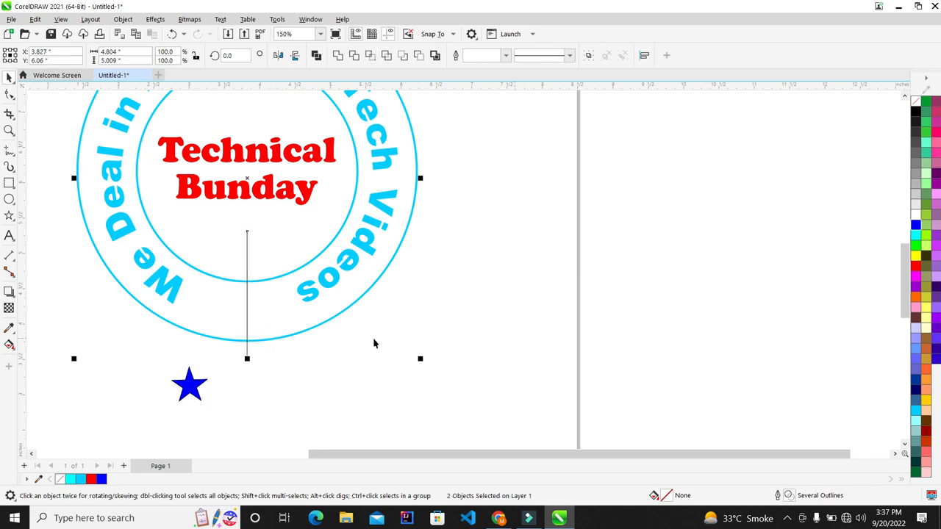
pyautogui.click(530, 292)
pyautogui.scroll(2, 234, 290)
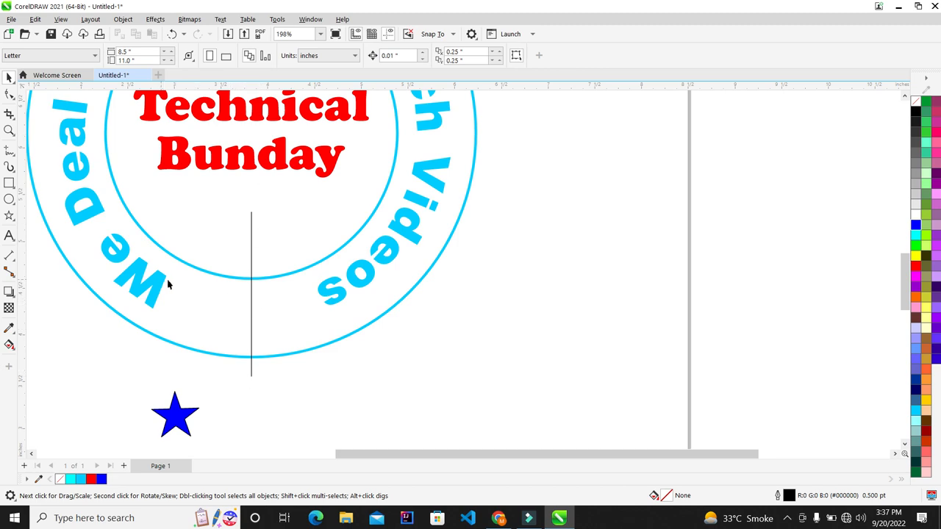
# Fit the tagline text along the circle path.
pyautogui.click(338, 294)
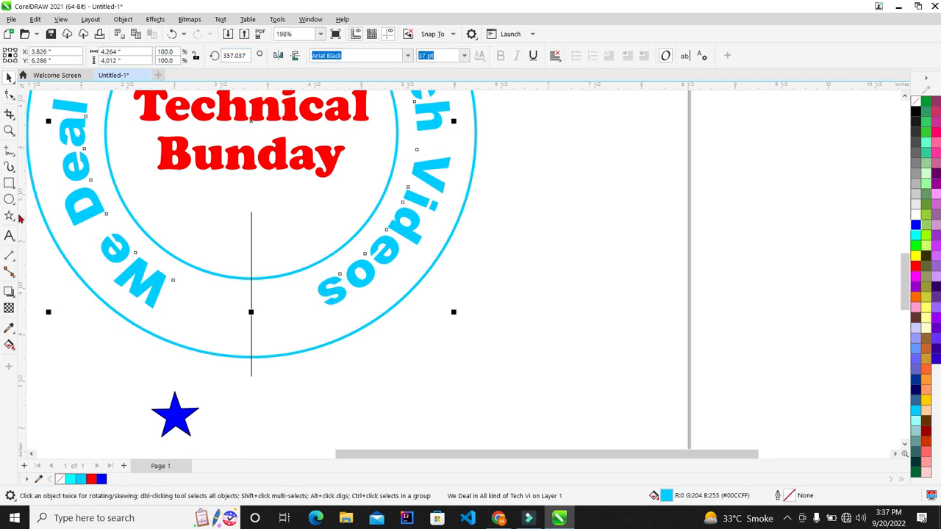
pyautogui.click(10, 236)
pyautogui.click(221, 19)
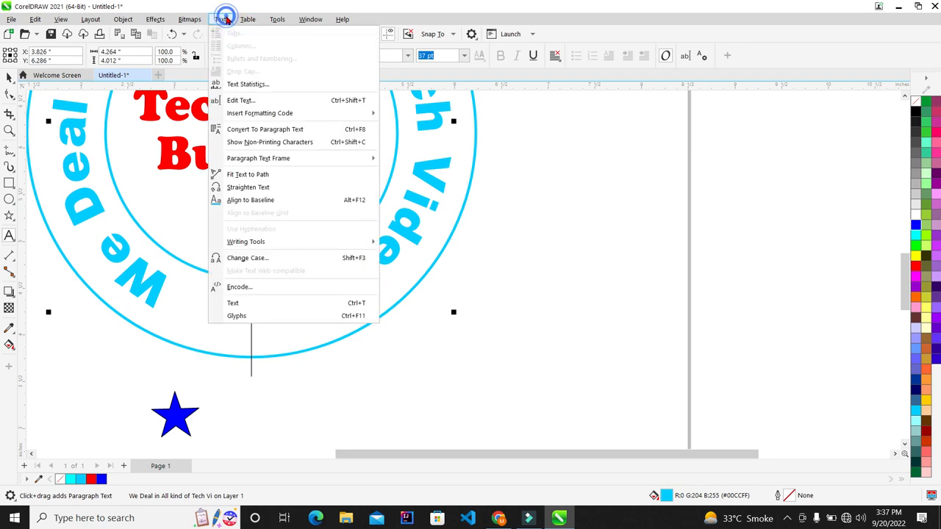
pyautogui.click(248, 175)
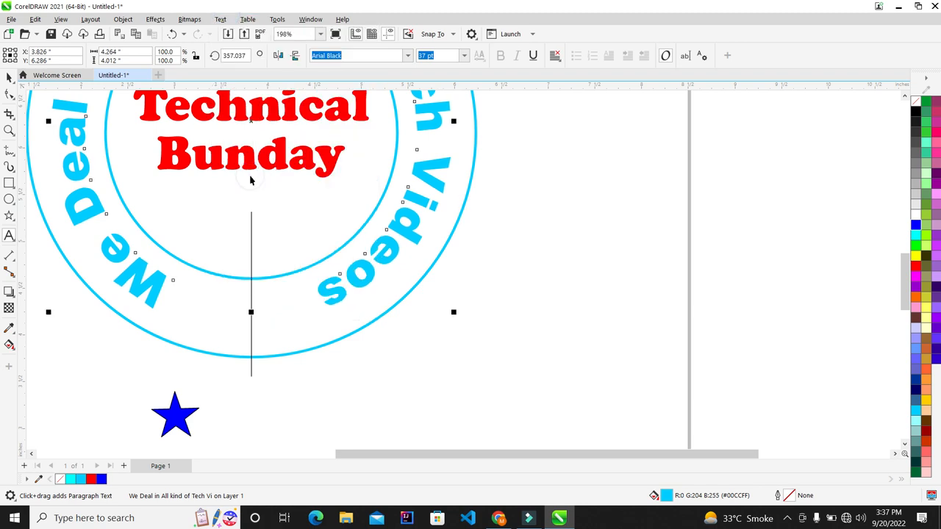
pyautogui.press('Escape')
pyautogui.click(324, 300)
pyautogui.scroll(-1, 247, 356)
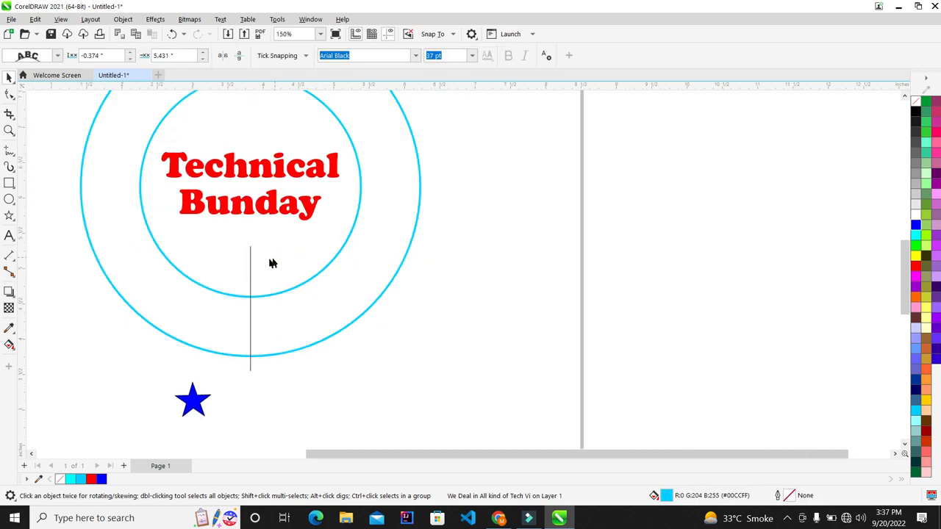
pyautogui.scroll(-1, 302, 399)
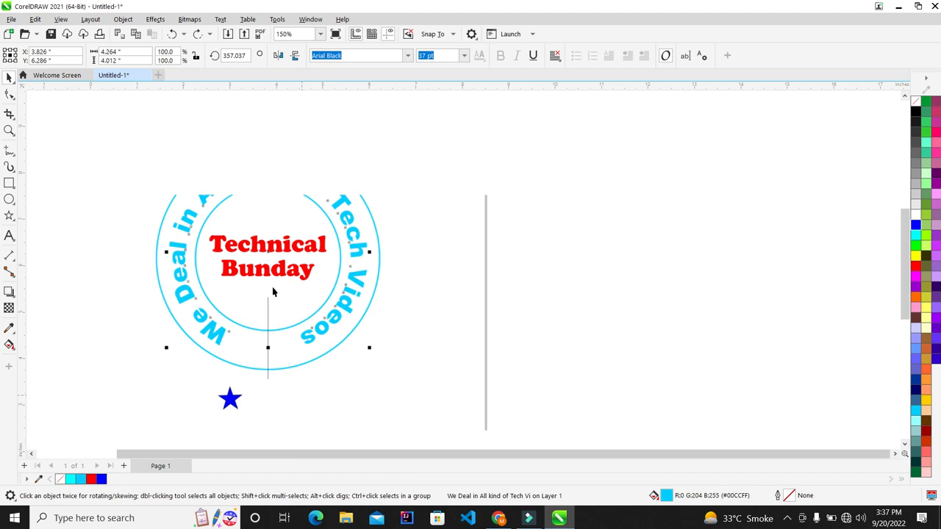
pyautogui.scroll(1, 301, 289)
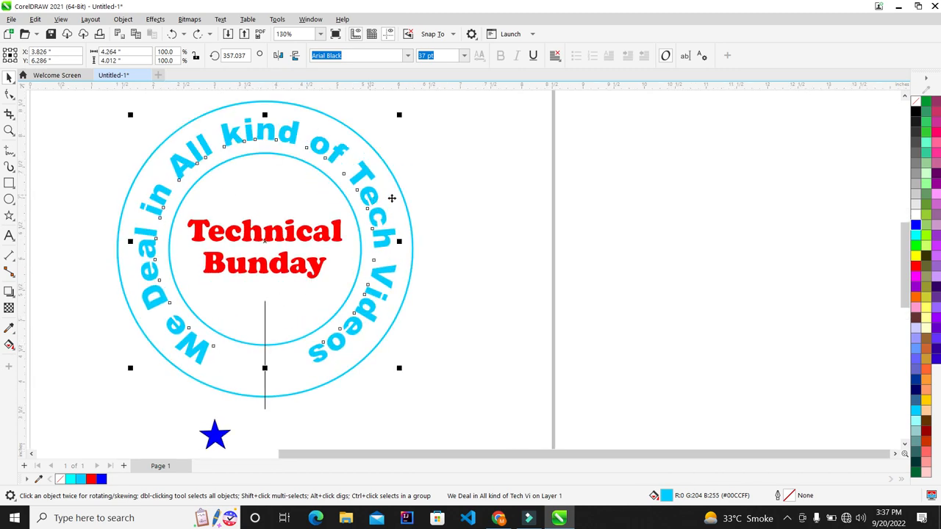
# Rotate the curved tagline to about 358.95° so it sits nearly level, then deselect it.
pyautogui.click(370, 192)
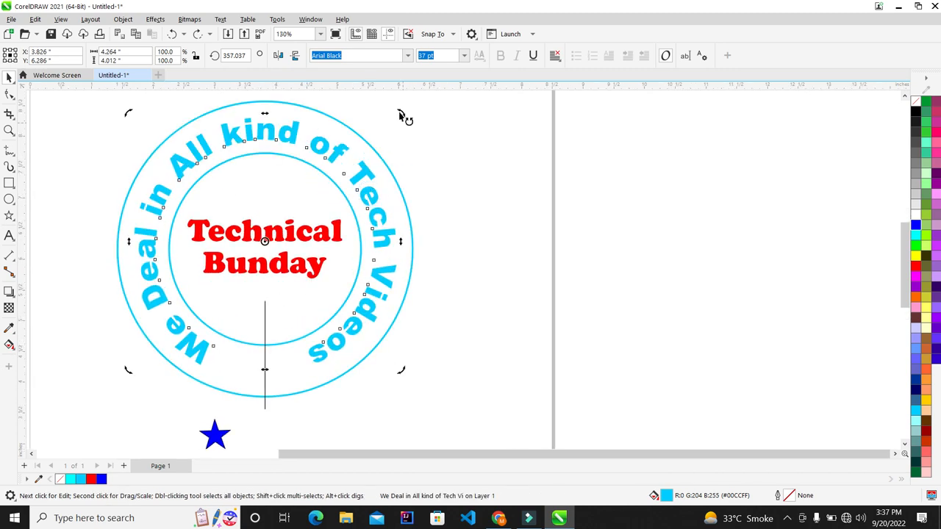
pyautogui.moveTo(400, 115); pyautogui.dragTo(392, 114)
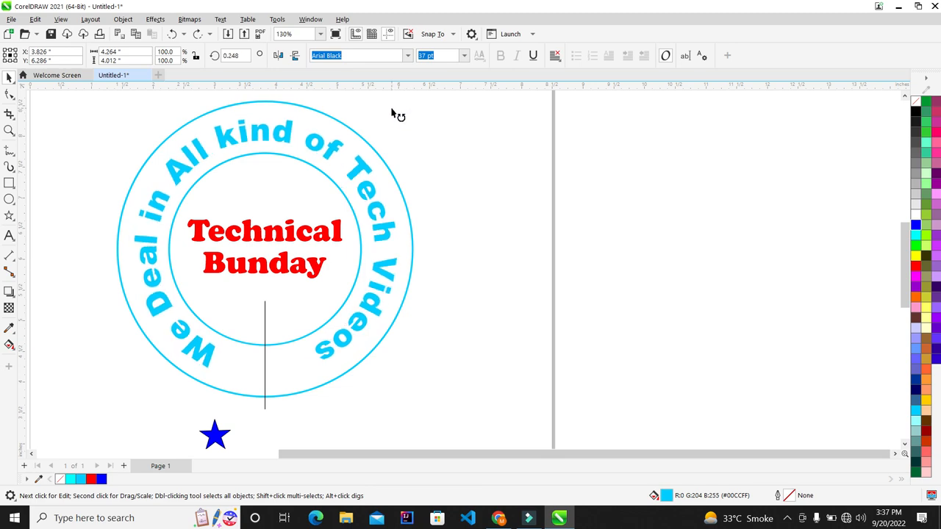
pyautogui.moveTo(394, 110); pyautogui.dragTo(394, 111)
pyautogui.click(481, 199)
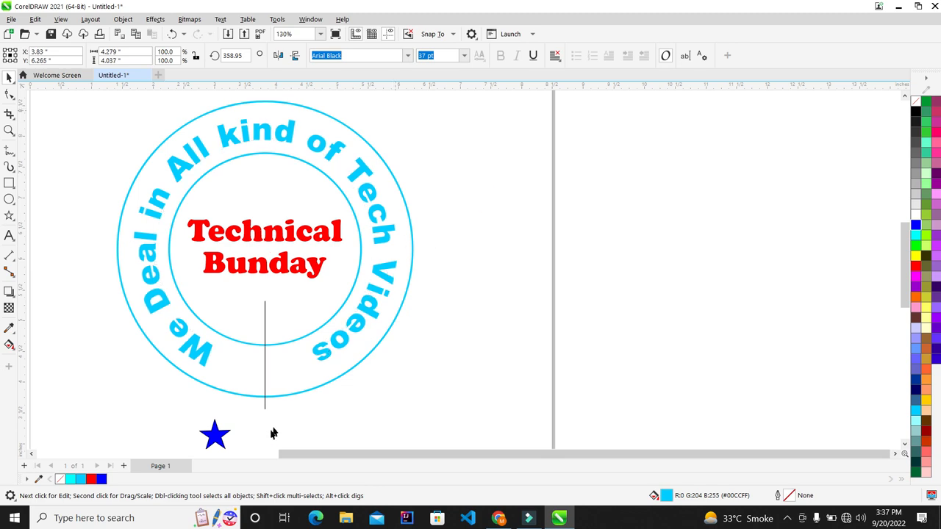
pyautogui.scroll(1, 269, 432)
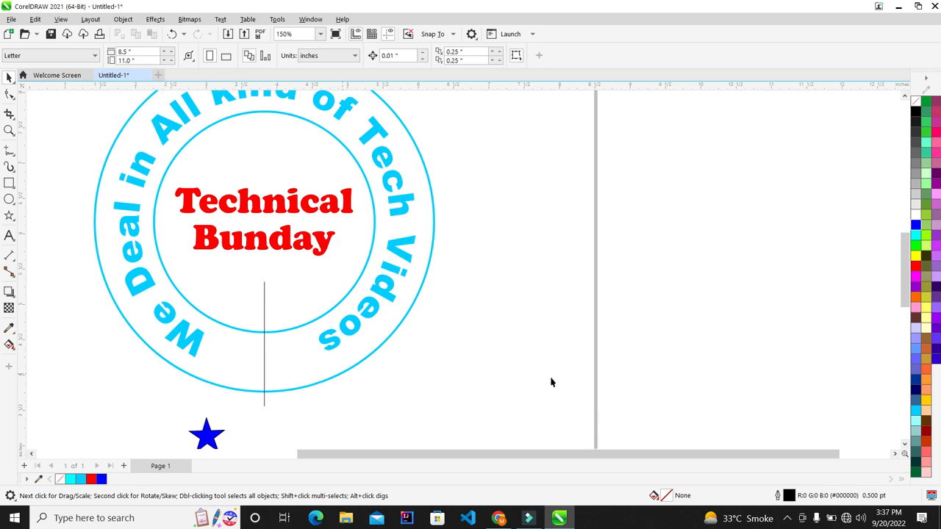
# Delete the vertical line under the title.
pyautogui.click(786, 518)
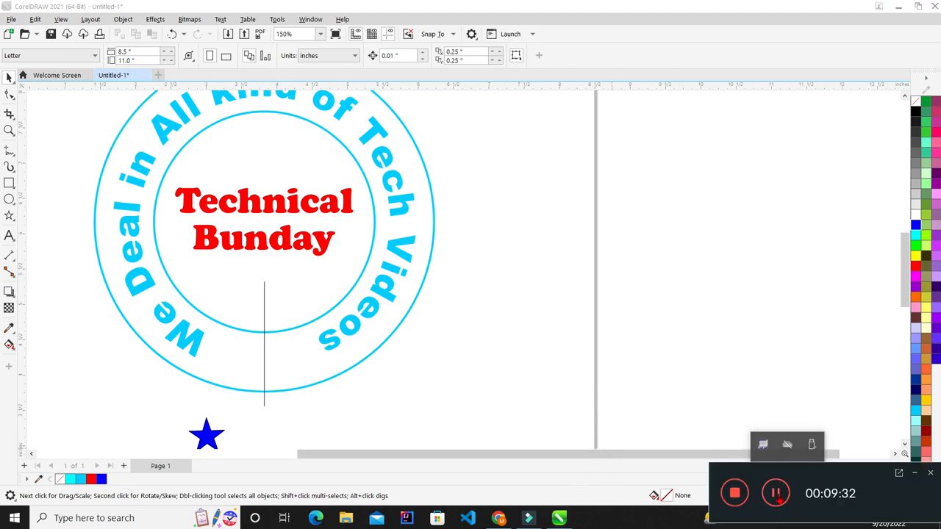
pyautogui.click(498, 283)
pyautogui.scroll(-2, 498, 283)
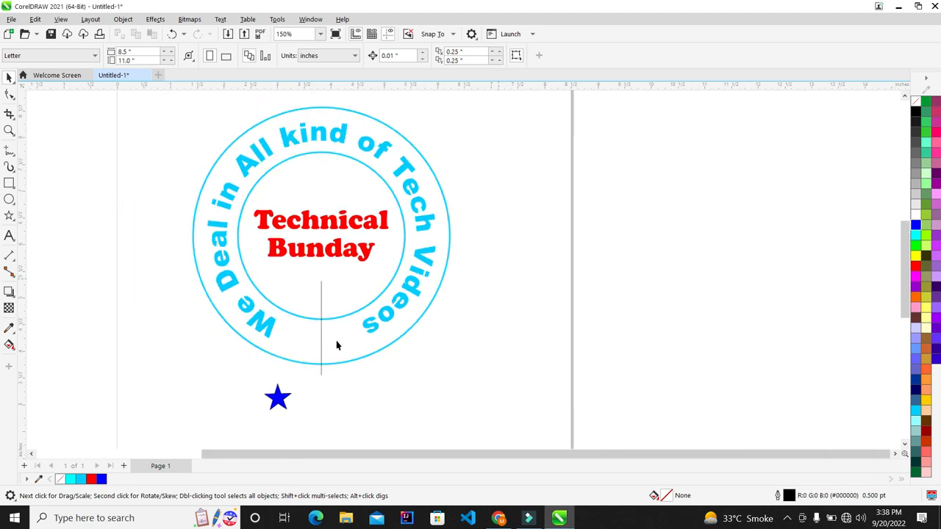
pyautogui.scroll(-1, 337, 346)
pyautogui.click(319, 375)
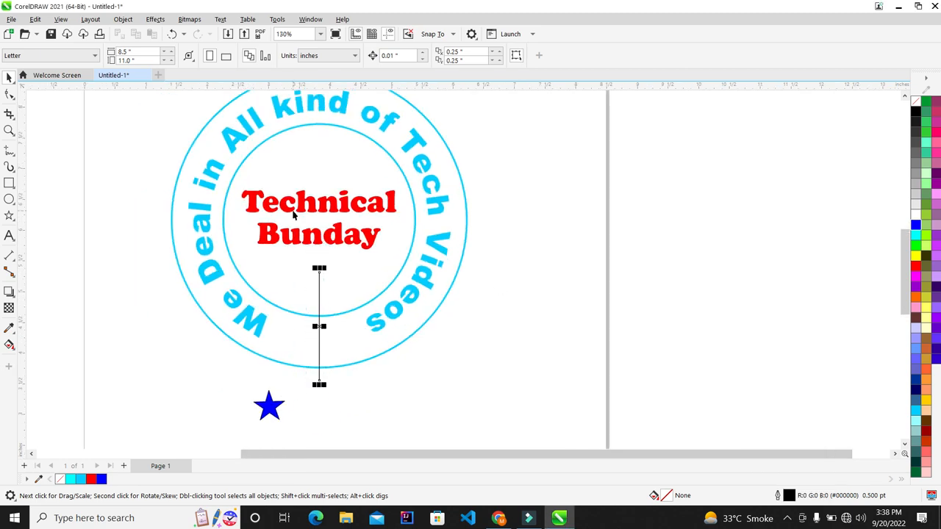
pyautogui.press('Delete')
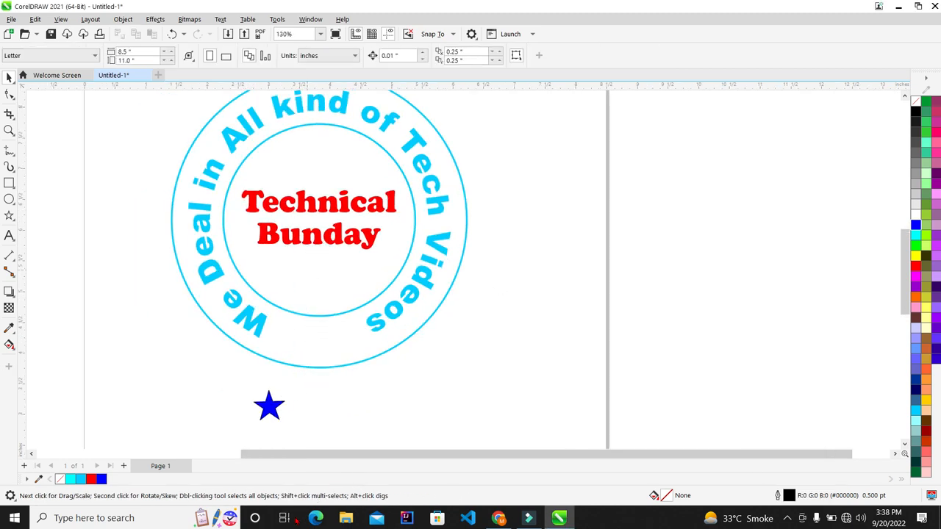
# Move the blue star up to the ring's bottom and tilt it slightly.
pyautogui.moveTo(272, 410); pyautogui.dragTo(368, 337)
pyautogui.scroll(2, 319, 345)
pyautogui.scroll(-1, 367, 337)
pyautogui.click(368, 336)
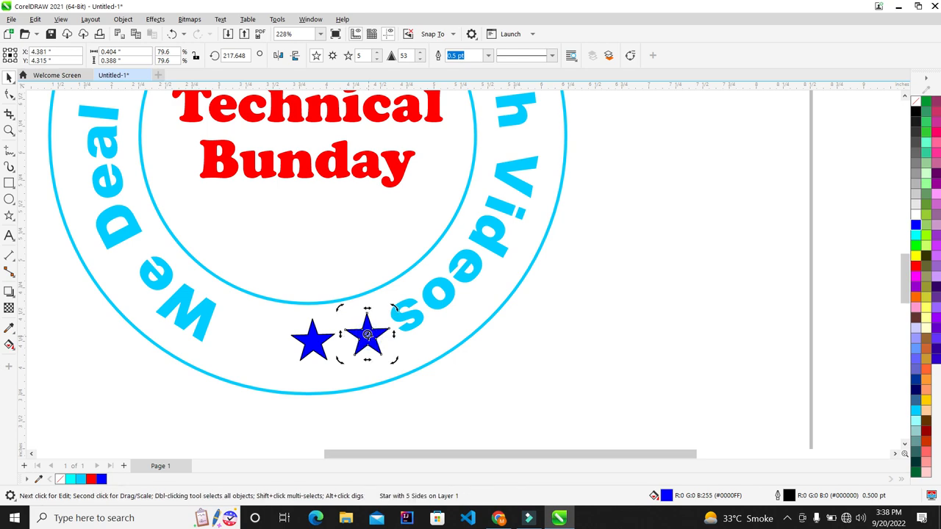
pyautogui.moveTo(394, 305); pyautogui.dragTo(396, 312)
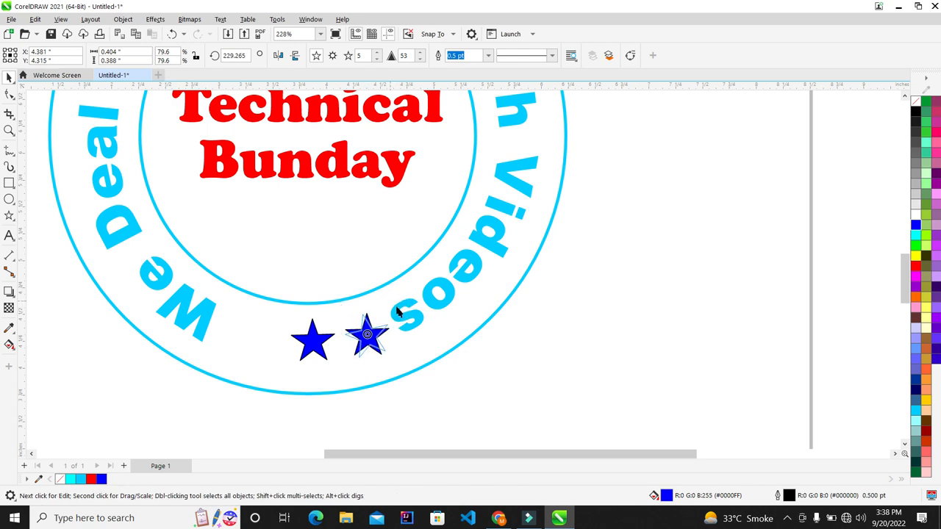
pyautogui.click(555, 342)
# Drag-copy a third star to the left and reposition all three along the ring's bottom.
pyautogui.moveTo(307, 340); pyautogui.dragTo(294, 322)
pyautogui.rightClick(251, 335)
pyautogui.click(256, 338)
pyautogui.click(447, 396)
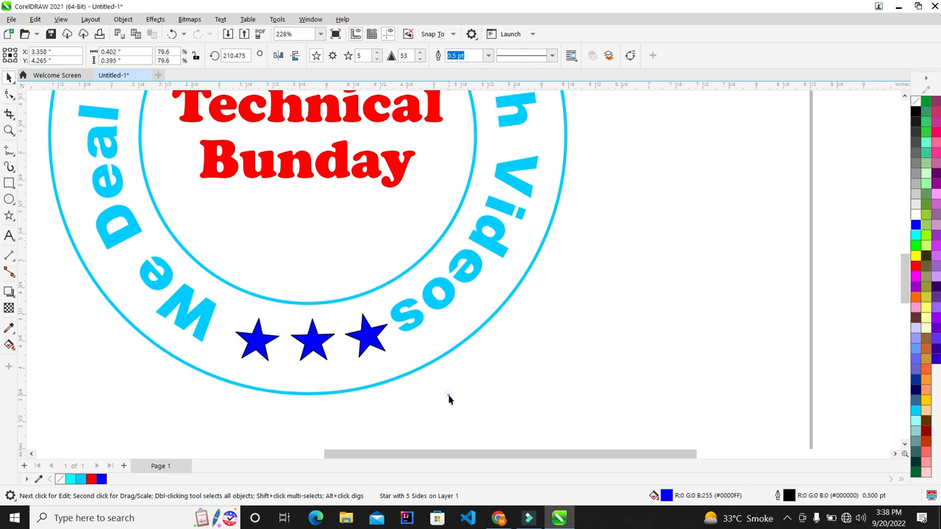
pyautogui.scroll(-1, 210, 320)
pyautogui.moveTo(358, 387); pyautogui.dragTo(203, 287)
pyautogui.scroll(2, 301, 327)
pyautogui.moveTo(282, 323); pyautogui.dragTo(288, 330)
# Rotate the curved slogan to 1.073° so it sits level.
pyautogui.scroll(-1, 236, 378)
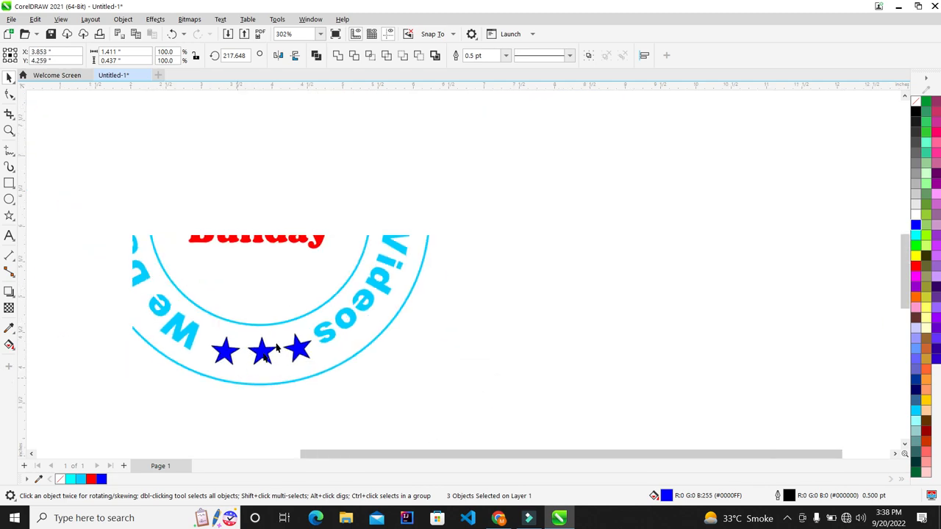
pyautogui.click(328, 336)
pyautogui.click(329, 336)
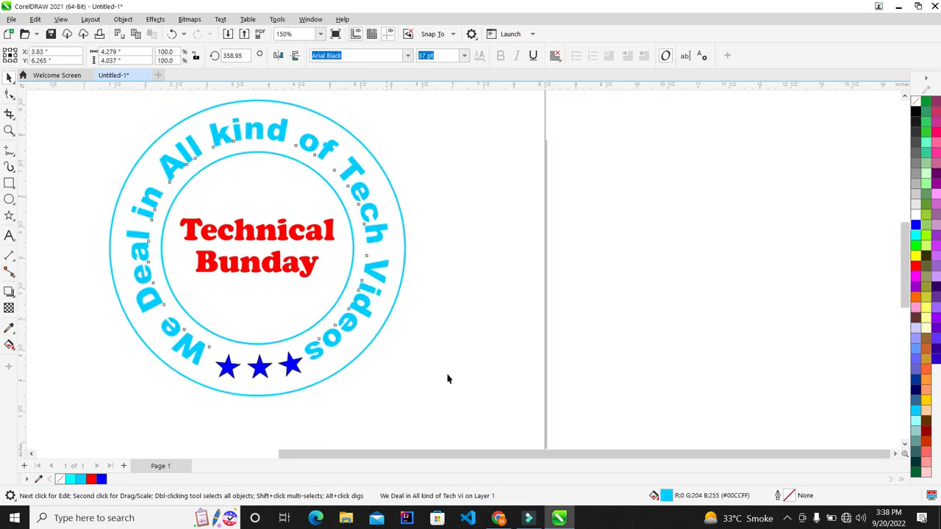
pyautogui.moveTo(398, 374); pyautogui.dragTo(404, 374)
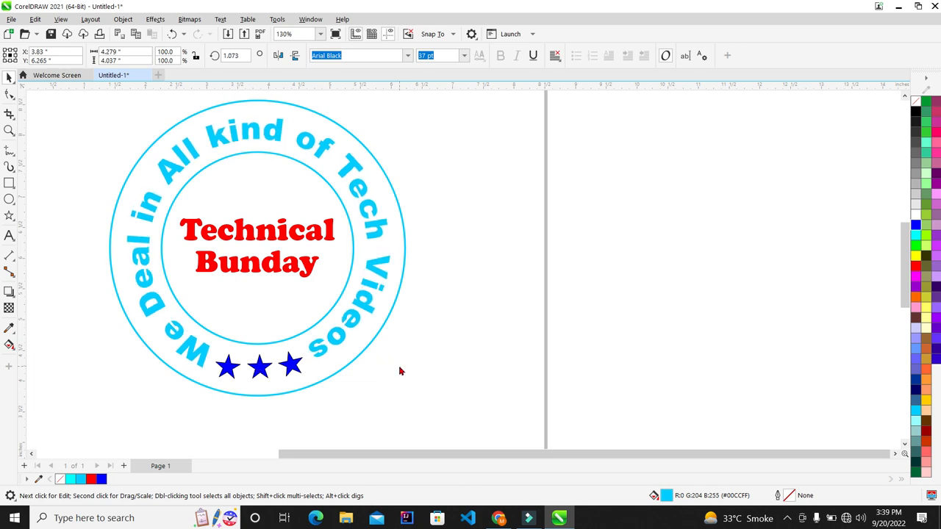
pyautogui.click(496, 347)
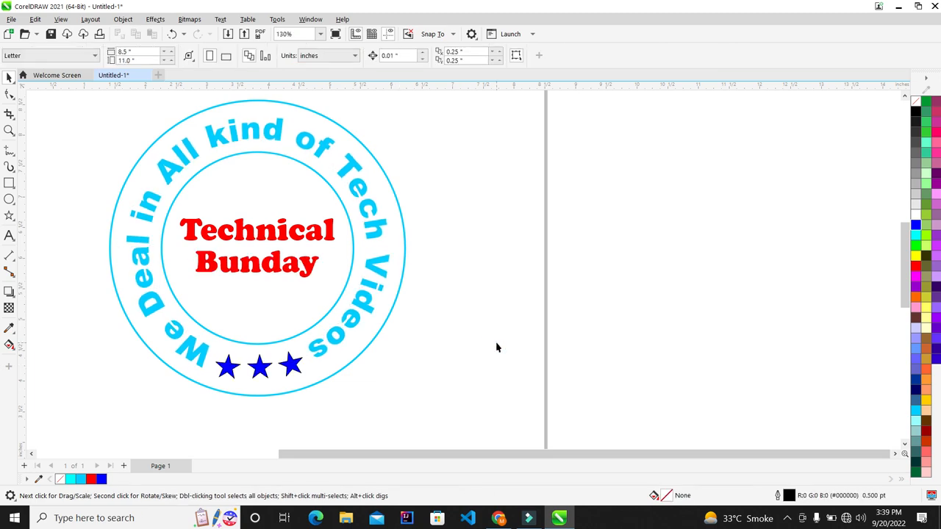
pyautogui.scroll(1, 511, 335)
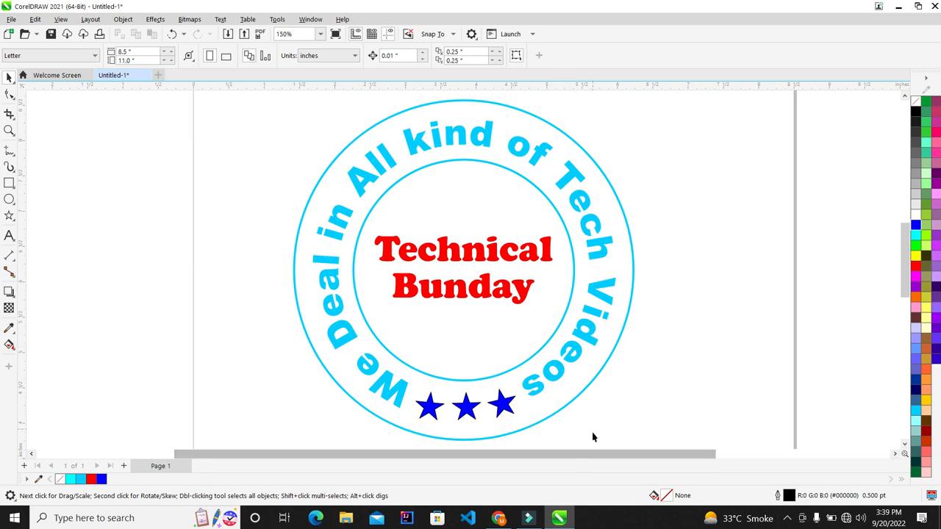
# Nudge the right-hand star slightly down to align the row.
pyautogui.click(505, 409)
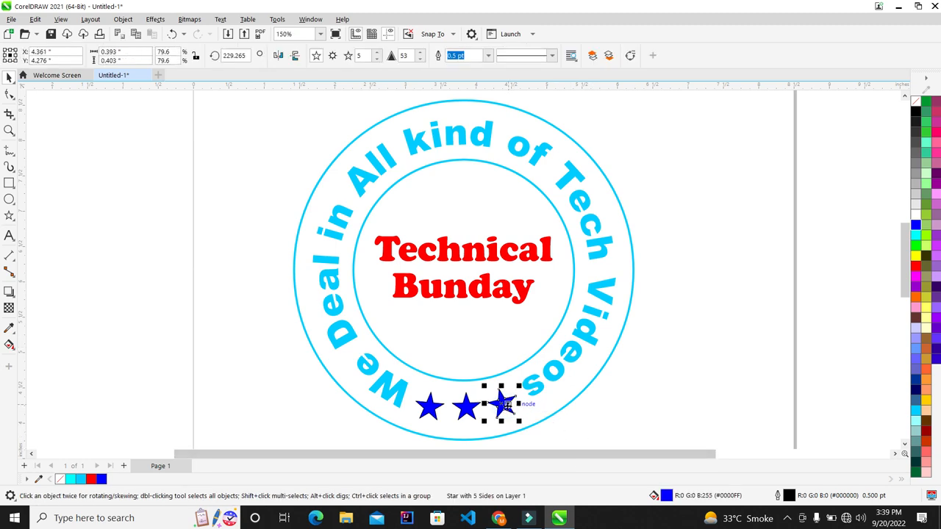
pyautogui.press('Down')
pyautogui.click(434, 406)
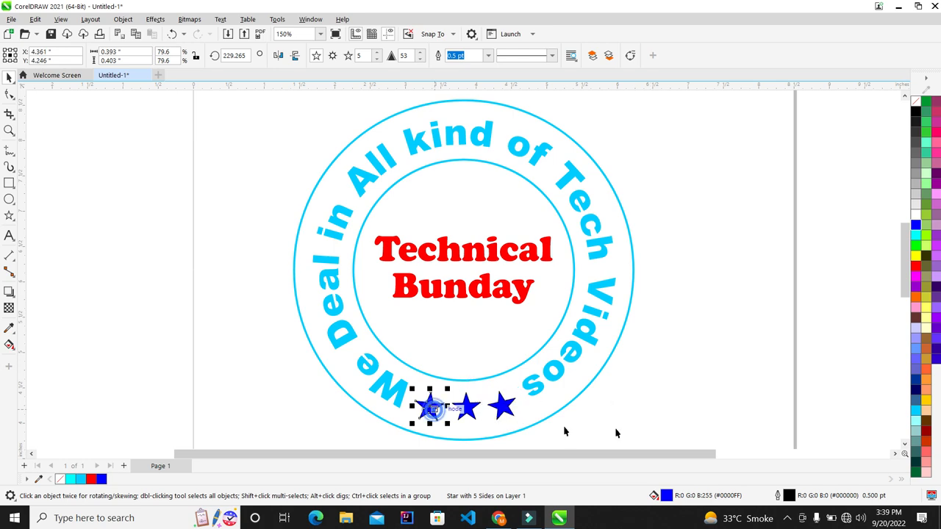
pyautogui.click(617, 421)
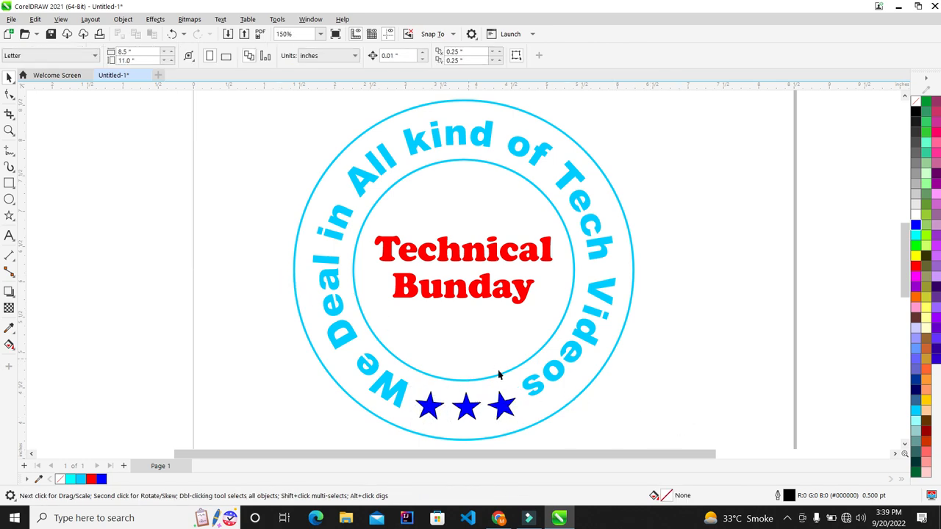
# Fill the three stars cyan (#00CCFF) and remove their outlines.
pyautogui.scroll(-2, 534, 363)
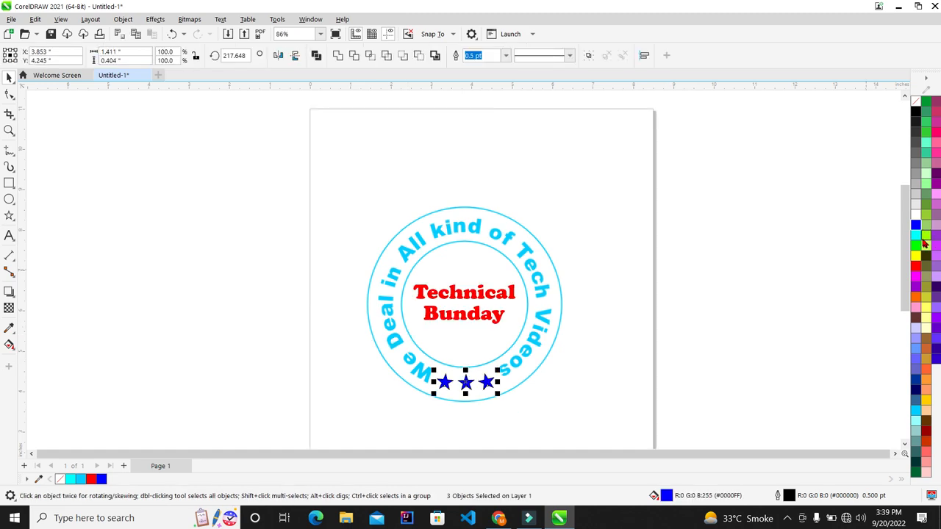
pyautogui.click(916, 412)
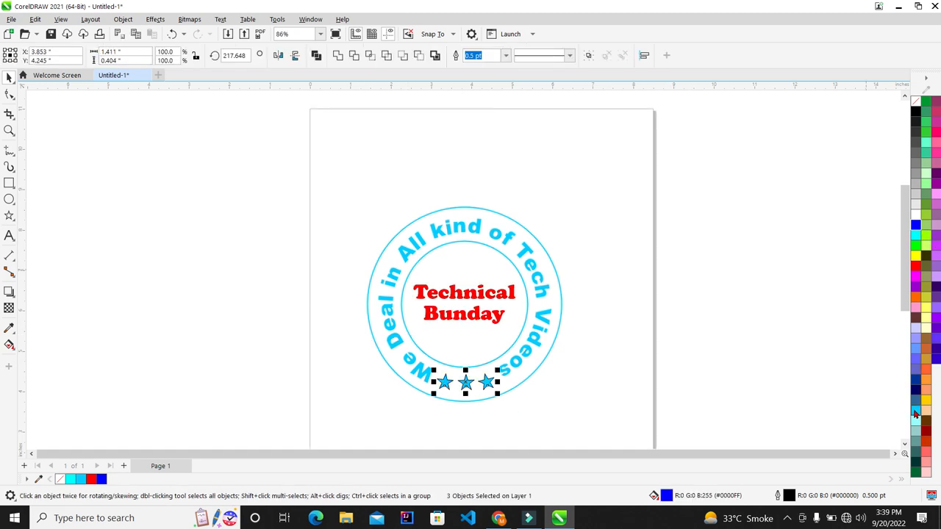
pyautogui.press('F4')
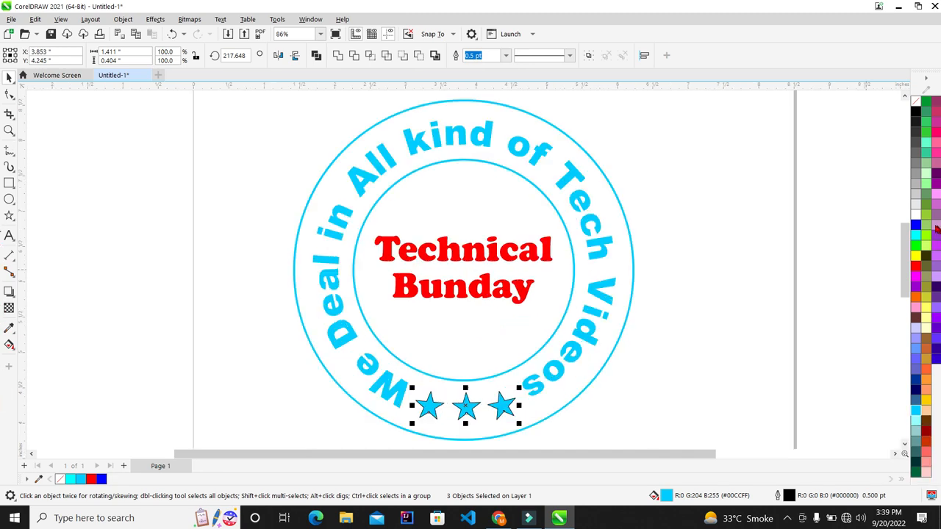
pyautogui.rightClick(914, 105)
pyautogui.click(886, 109)
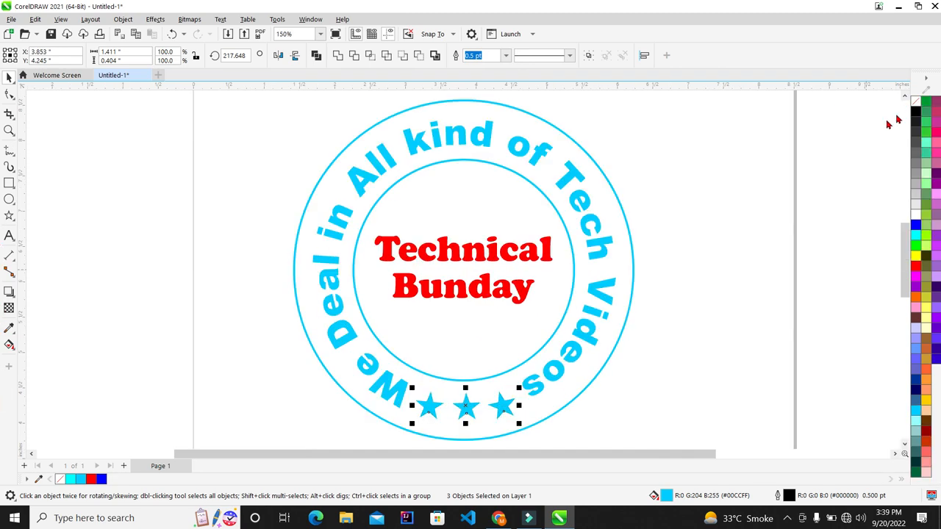
pyautogui.click(533, 270)
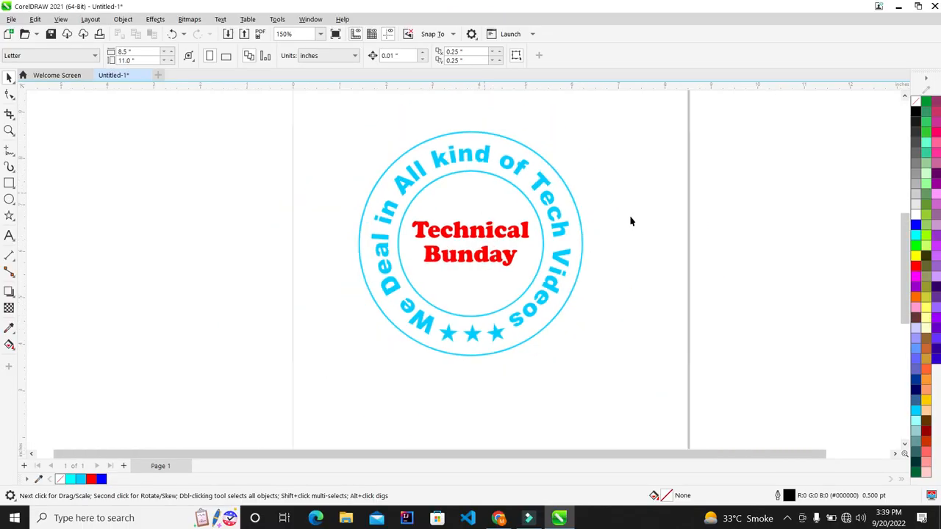
# Marquee-select the entire stamp design and delete it.
pyautogui.scroll(3, 631, 221)
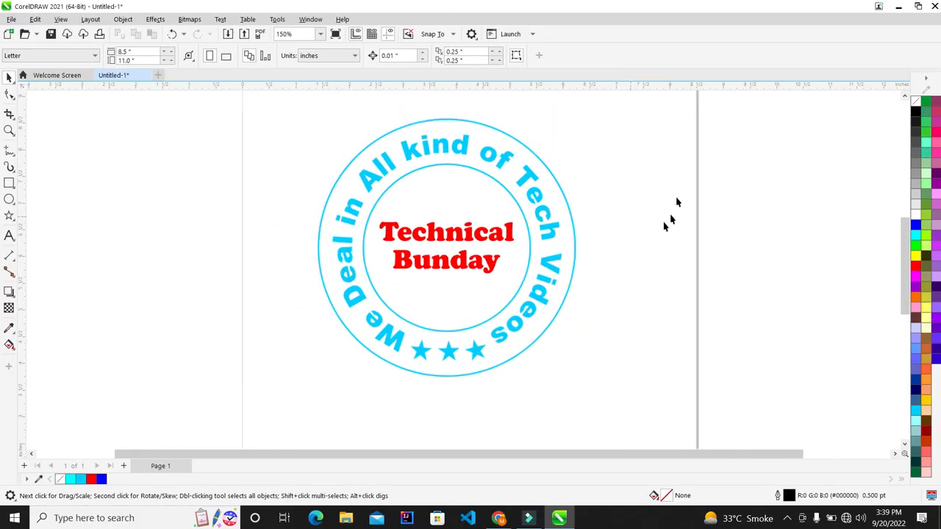
pyautogui.scroll(-3, 477, 176)
pyautogui.scroll(-1, 478, 176)
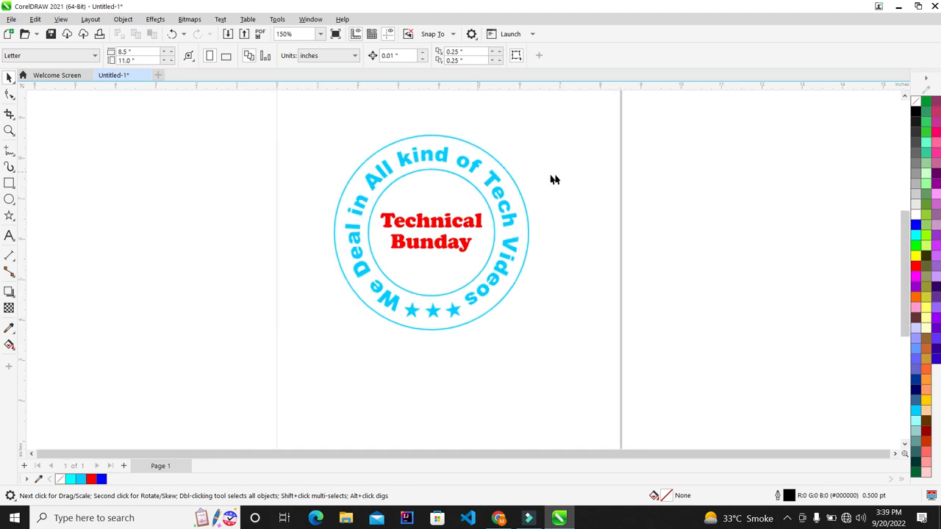
pyautogui.scroll(-1, 634, 160)
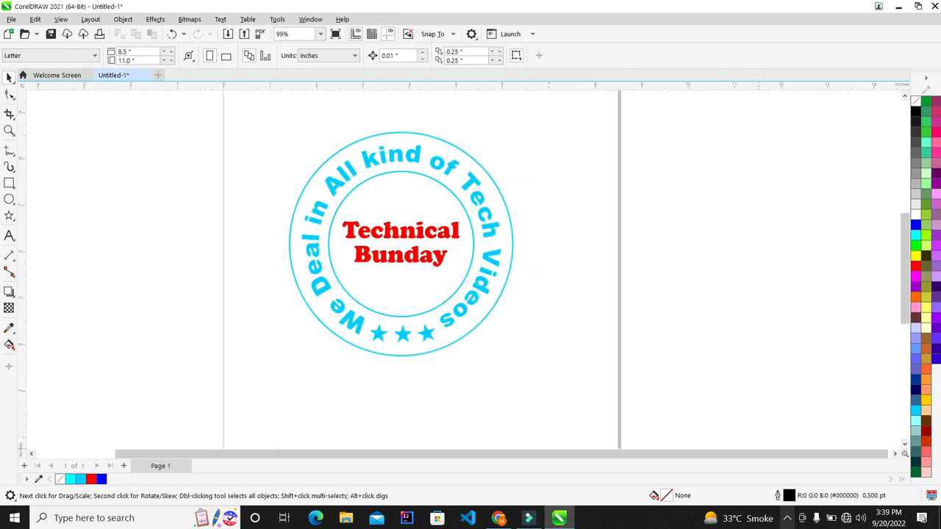
pyautogui.click(785, 517)
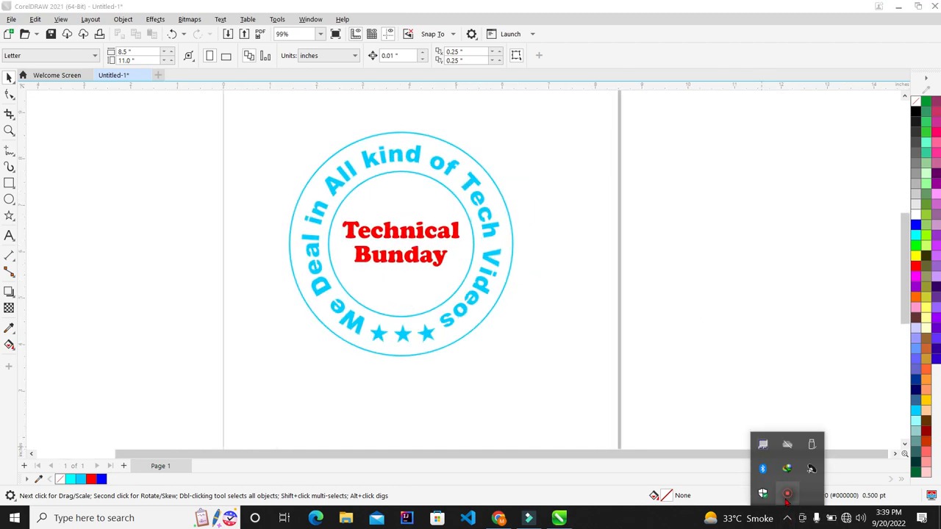
pyautogui.click(788, 500)
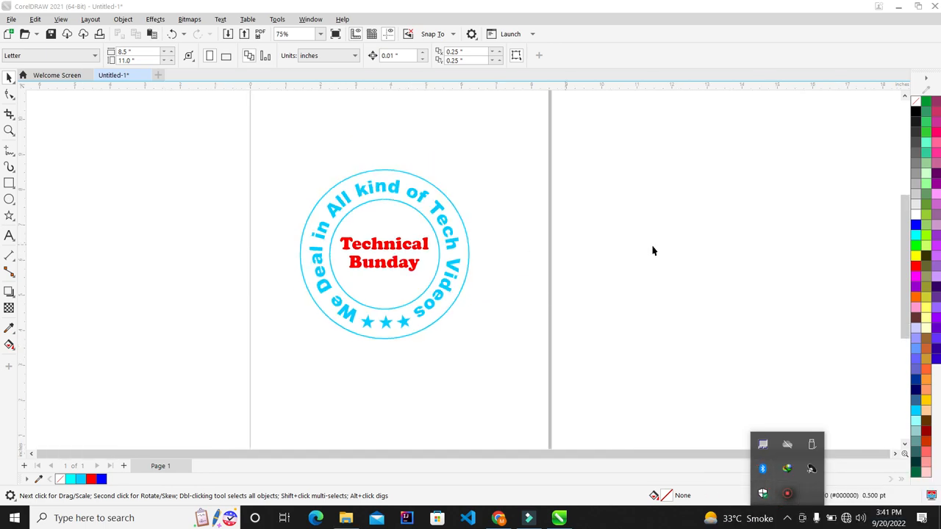
pyautogui.scroll(-1, 343, 232)
pyautogui.moveTo(514, 356); pyautogui.dragTo(250, 109)
pyautogui.press('Delete')
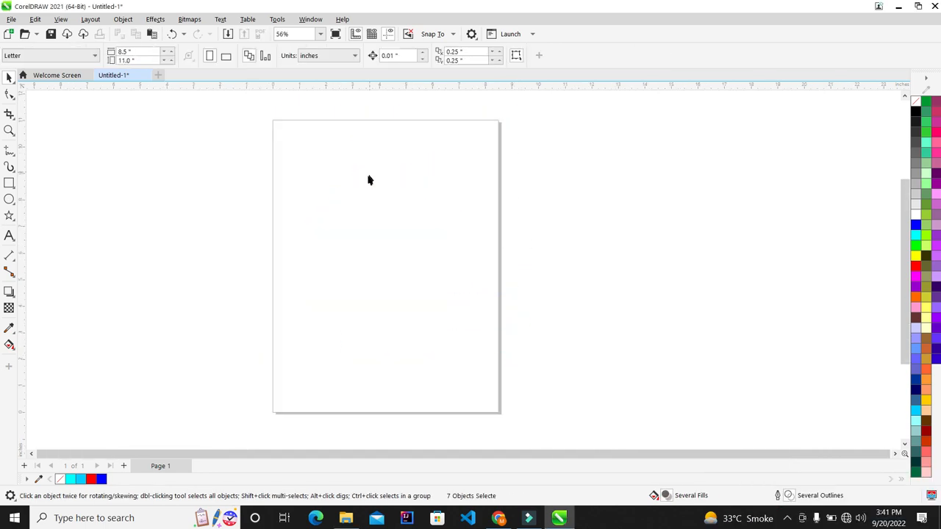
pyautogui.click(898, 6)
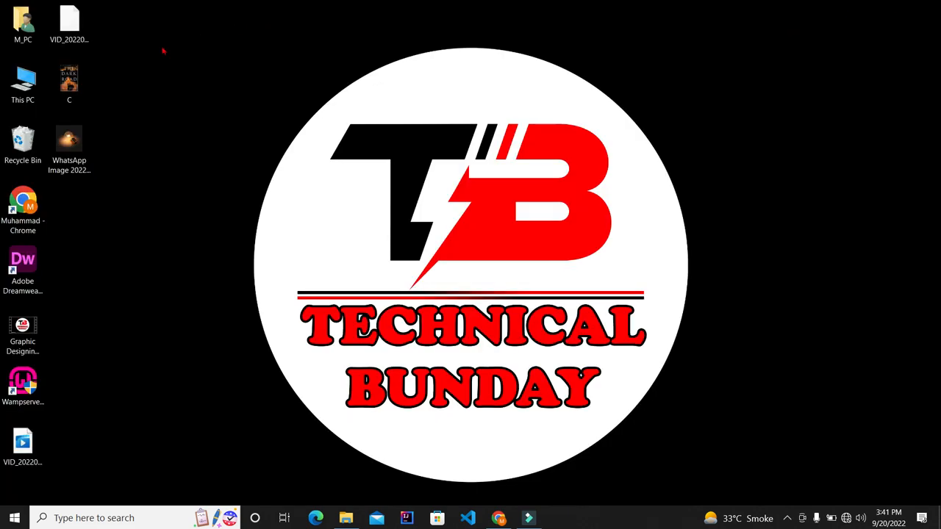
pyautogui.moveTo(70, 144); pyautogui.dragTo(366, 255)
pyautogui.scroll(3, 382, 255)
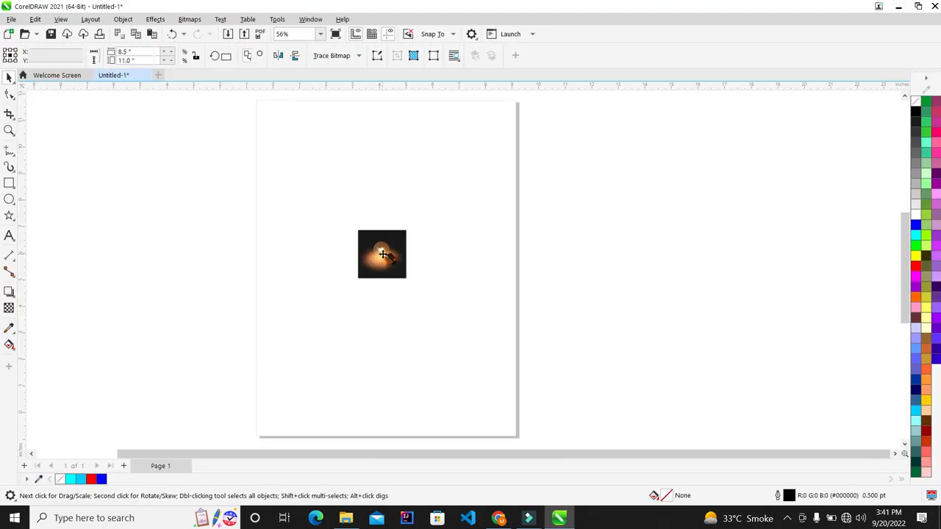
pyautogui.moveTo(424, 297); pyautogui.dragTo(468, 345)
pyautogui.click(397, 265)
pyautogui.moveTo(425, 298); pyautogui.dragTo(508, 366)
pyautogui.scroll(2, 484, 250)
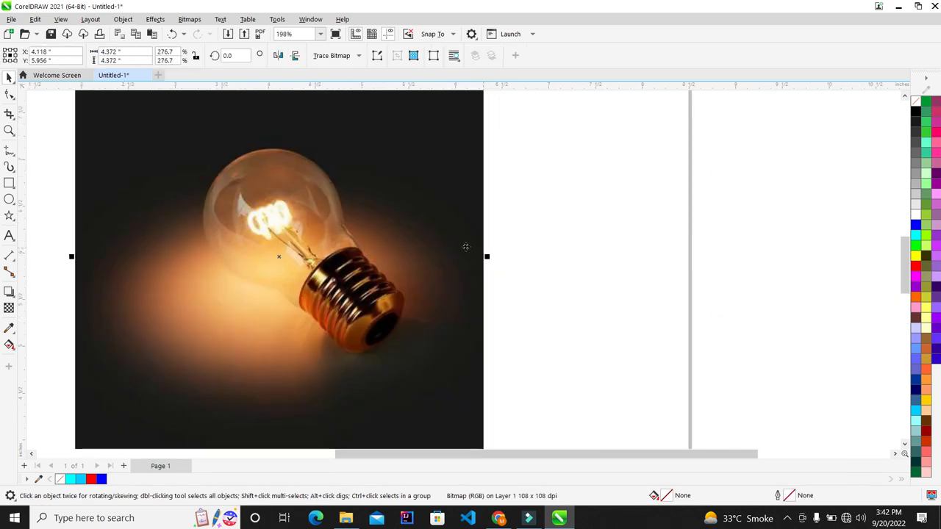
pyautogui.scroll(-1, 317, 221)
pyautogui.scroll(-3, 154, 132)
pyautogui.scroll(4, 204, 207)
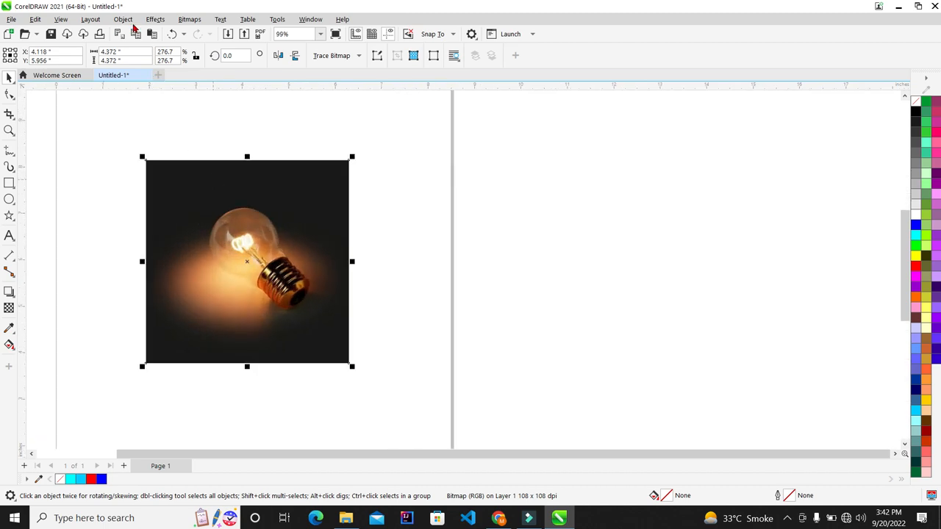
pyautogui.scroll(1, 186, 250)
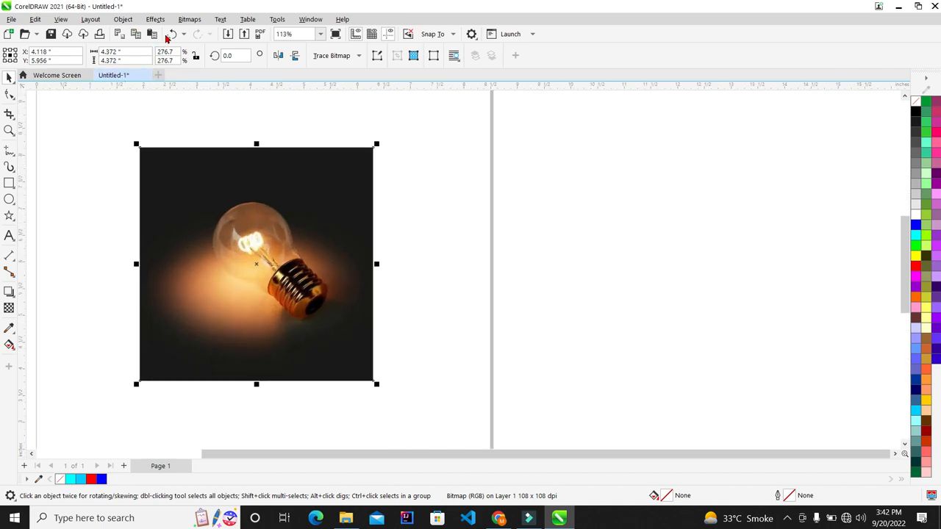
pyautogui.click(155, 20)
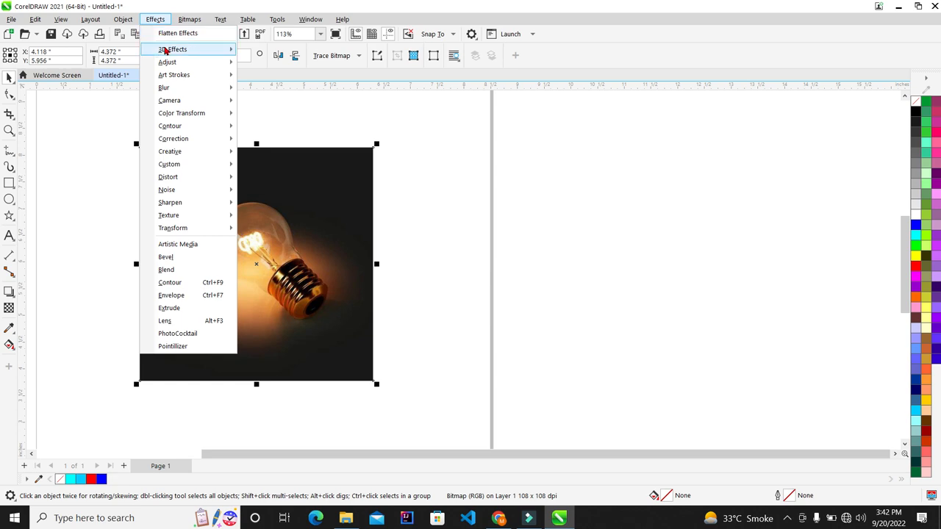
pyautogui.moveTo(167, 53)
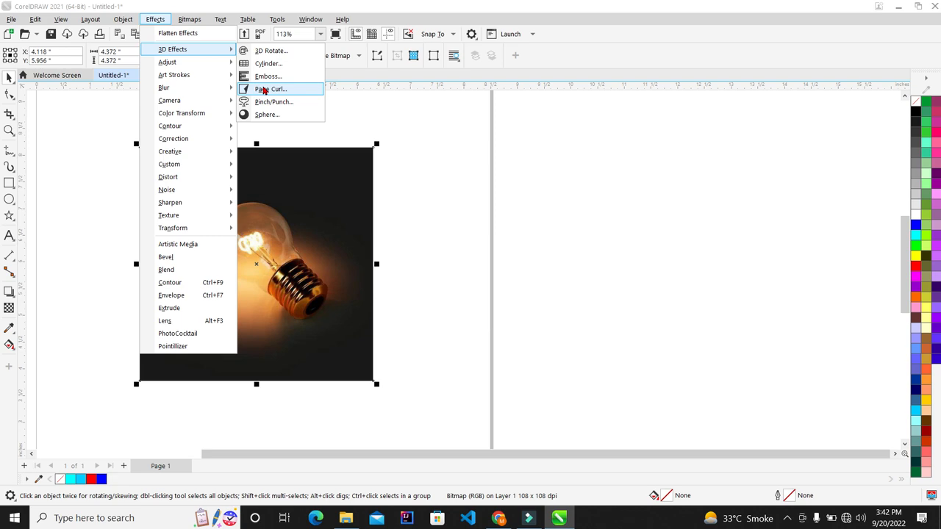
pyautogui.click(264, 90)
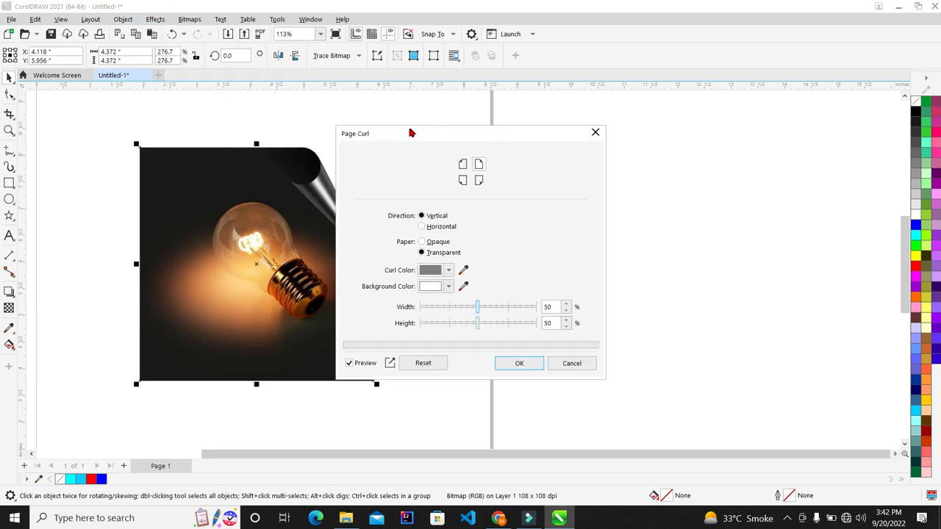
pyautogui.moveTo(391, 136); pyautogui.dragTo(546, 124)
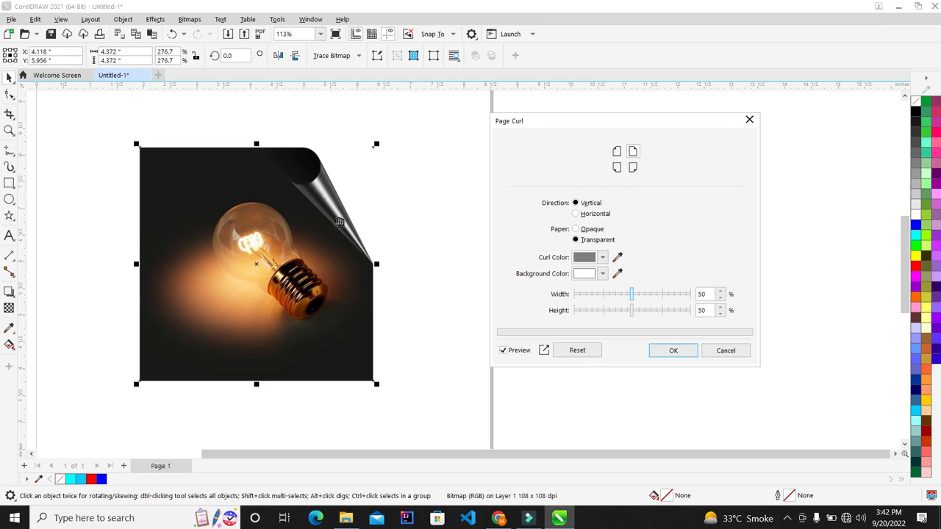
pyautogui.scroll(1, 167, 257)
pyautogui.scroll(-2, 187, 231)
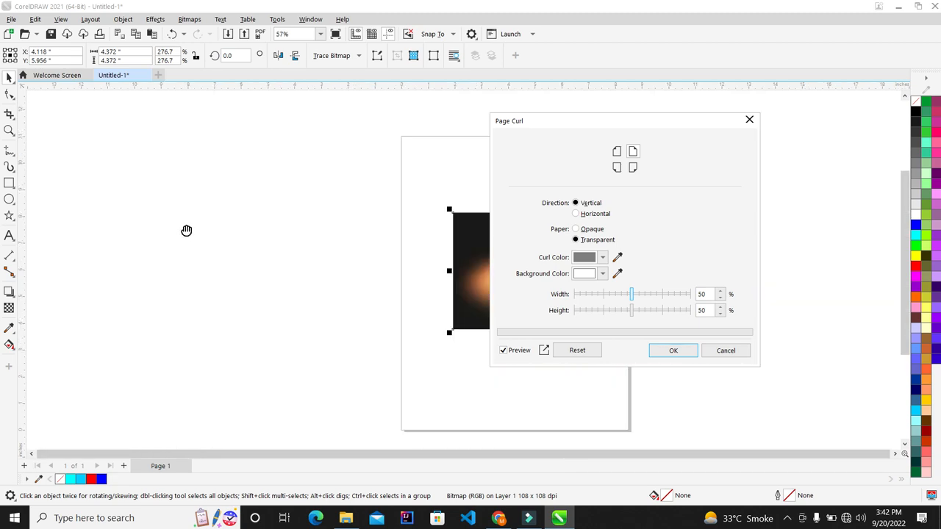
pyautogui.scroll(-1, 485, 272)
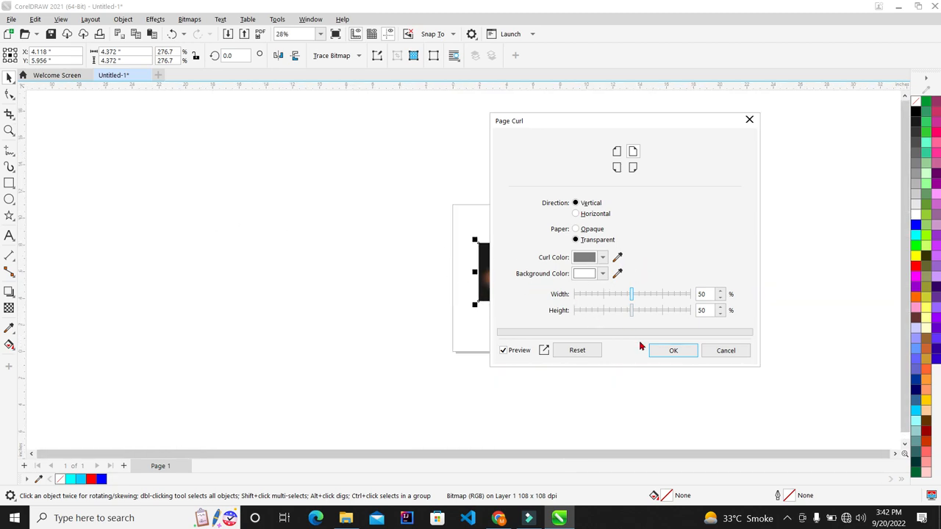
pyautogui.click(718, 358)
pyautogui.scroll(3, 668, 280)
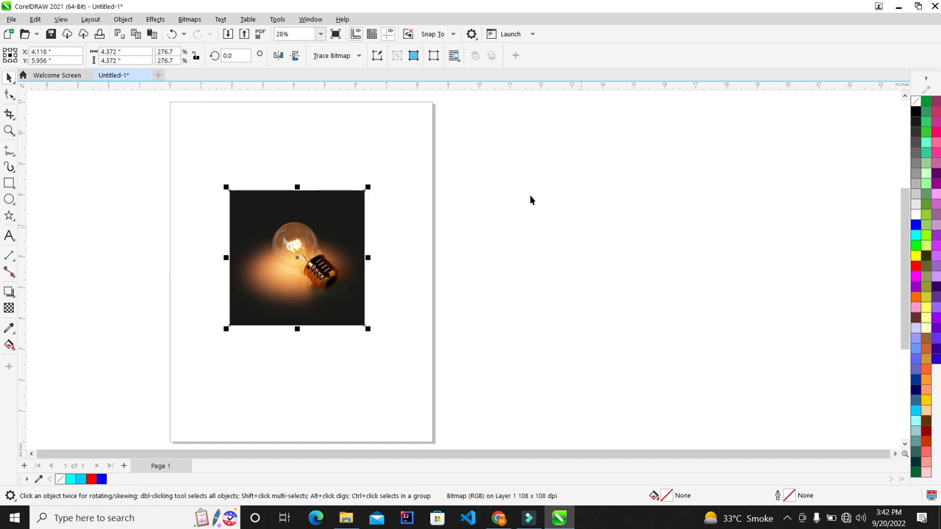
pyautogui.scroll(1, 389, 284)
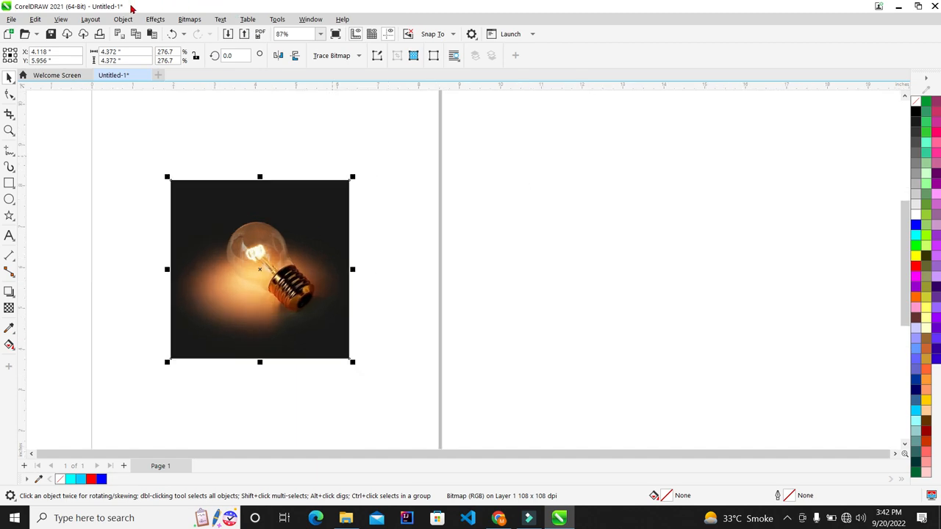
# Apply a transparent Page Curl at the photo's top-left corner, 50% width and height.
pyautogui.click(155, 20)
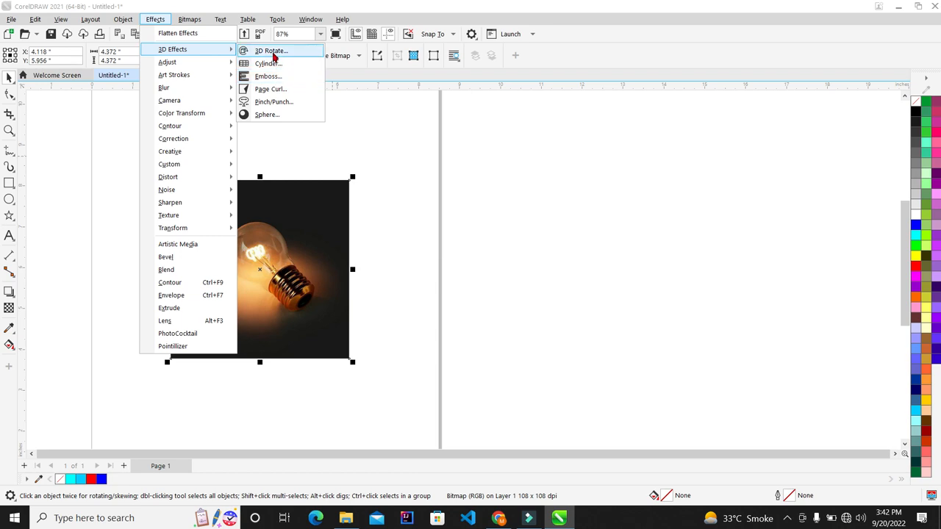
pyautogui.click(271, 89)
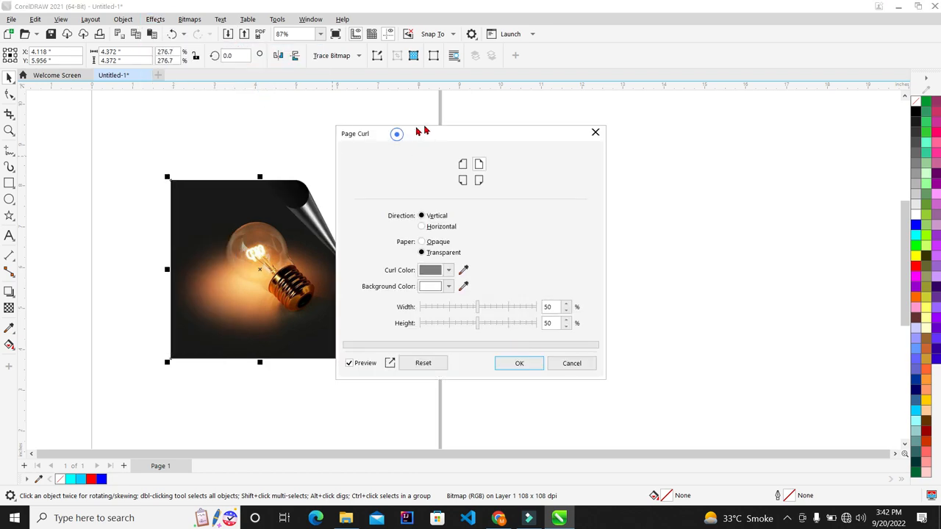
pyautogui.moveTo(416, 130); pyautogui.dragTo(475, 124)
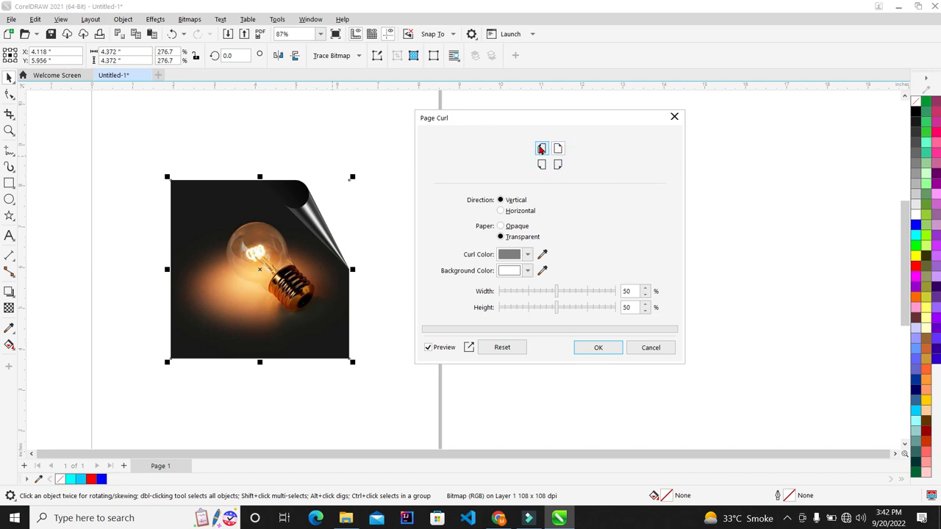
pyautogui.click(541, 150)
pyautogui.click(540, 167)
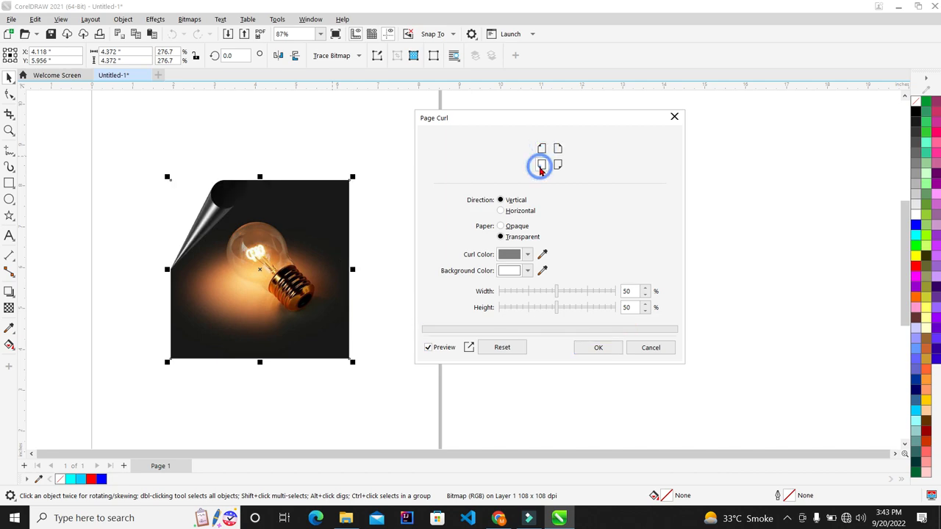
pyautogui.click(559, 166)
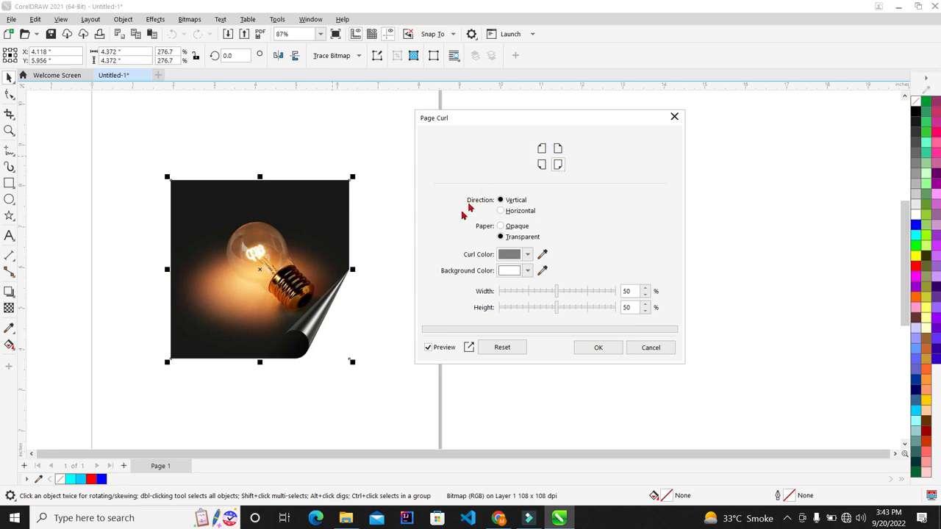
pyautogui.click(542, 150)
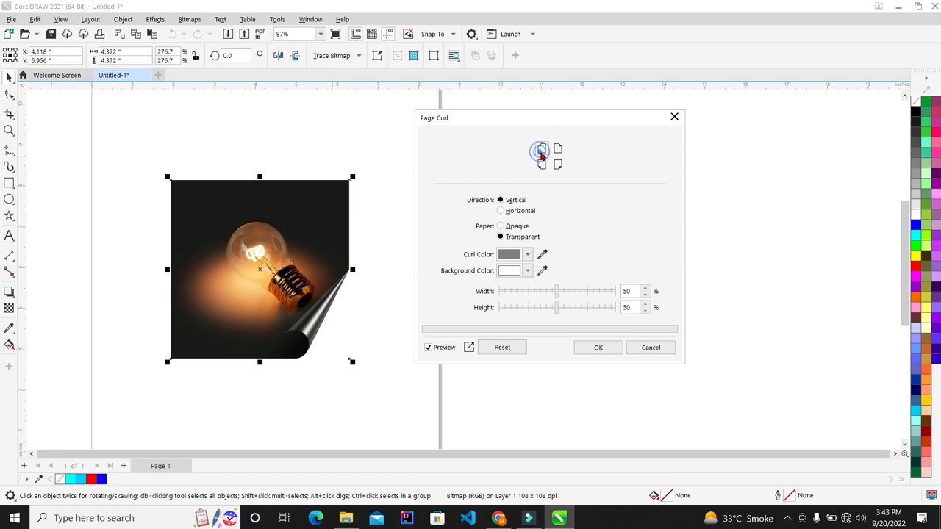
pyautogui.click(557, 149)
pyautogui.click(542, 164)
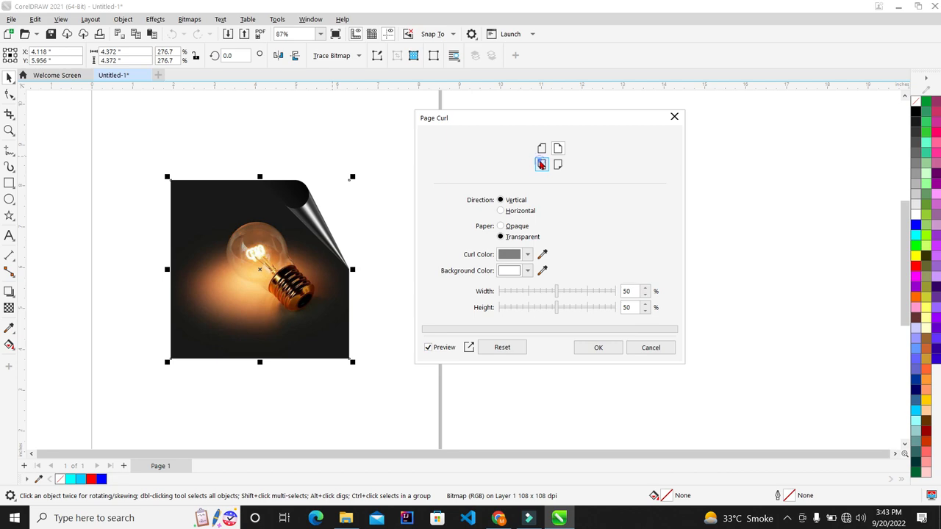
pyautogui.click(539, 149)
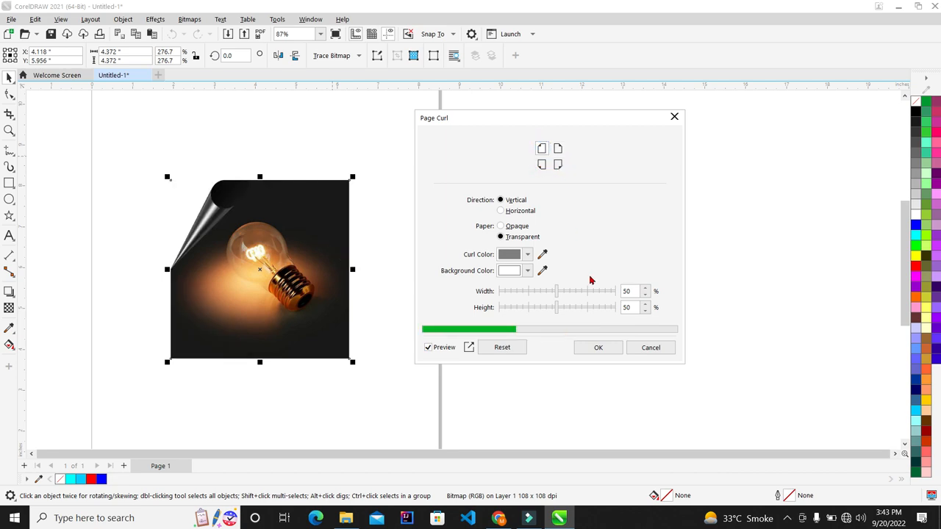
pyautogui.click(602, 348)
# Zoom in to inspect the curled corner, then bring up the Effects menu.
pyautogui.scroll(3, 152, 211)
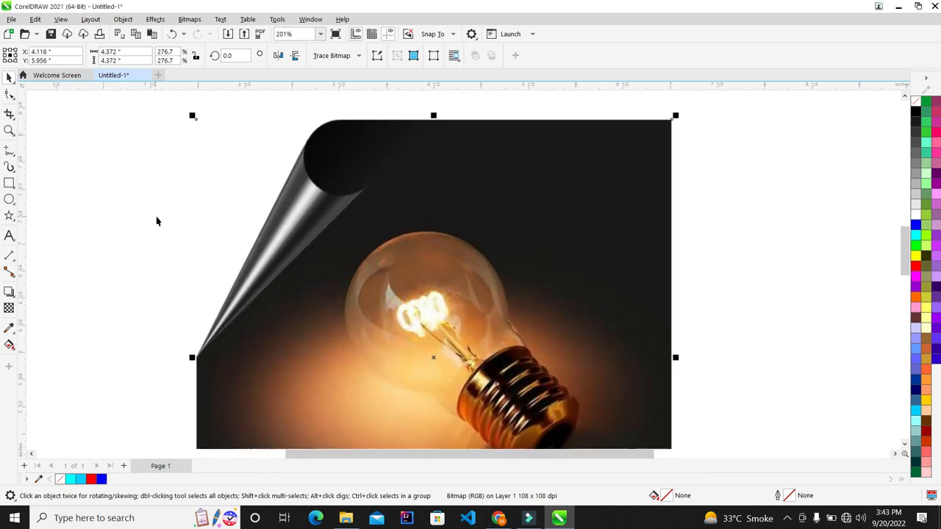
pyautogui.scroll(1, 361, 217)
pyautogui.scroll(-1, 272, 201)
pyautogui.scroll(-2, 272, 201)
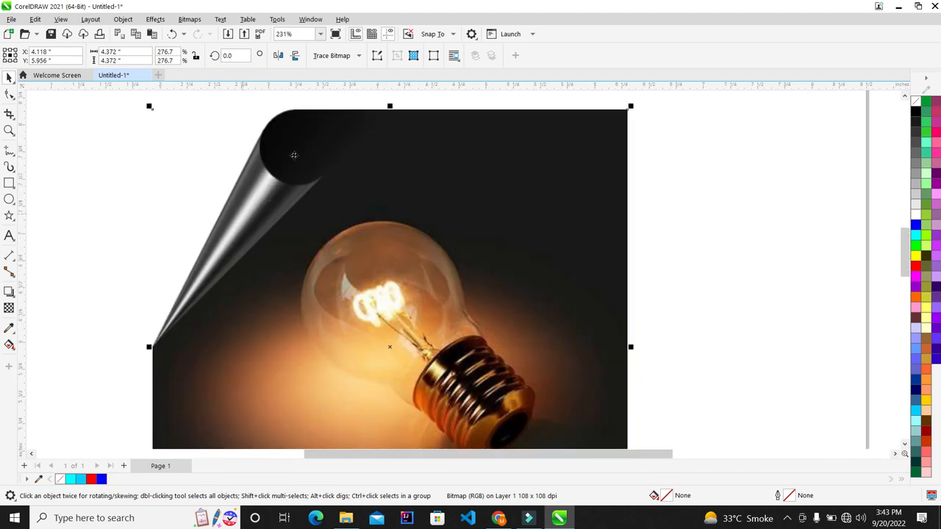
pyautogui.scroll(4, 118, 340)
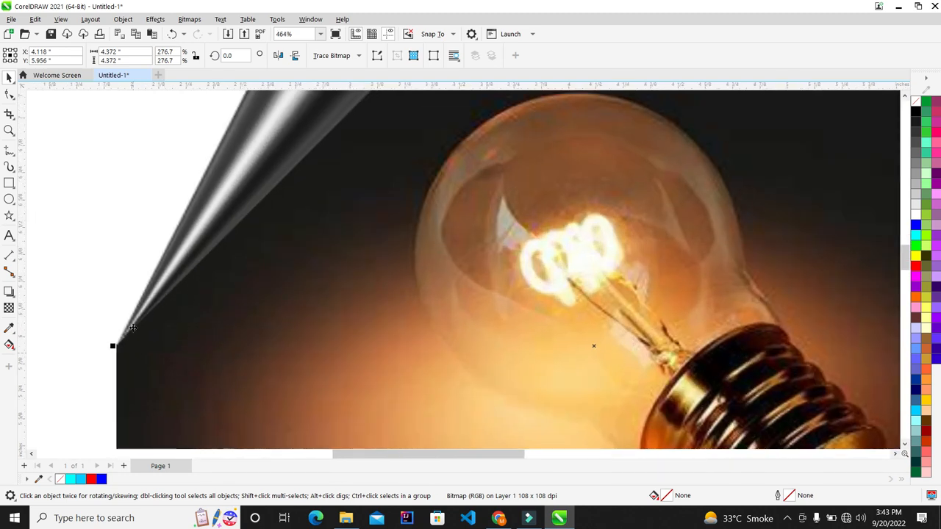
pyautogui.scroll(-6, 133, 321)
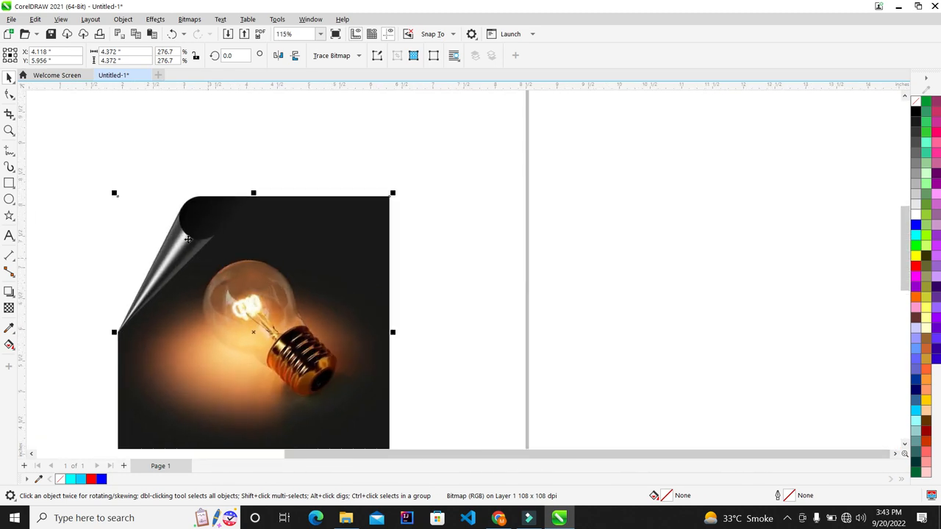
pyautogui.scroll(3, 305, 393)
pyautogui.scroll(-1, 317, 252)
pyautogui.scroll(1, 252, 305)
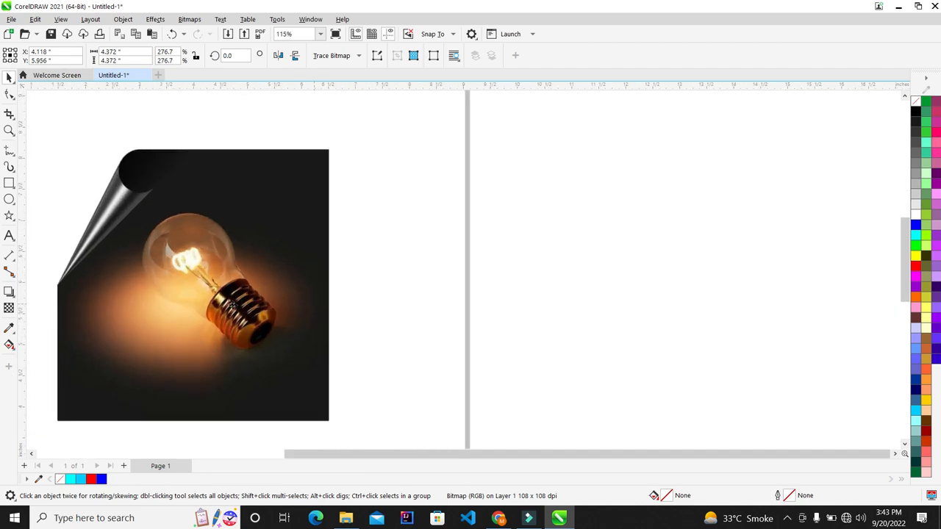
pyautogui.scroll(1, 47, 433)
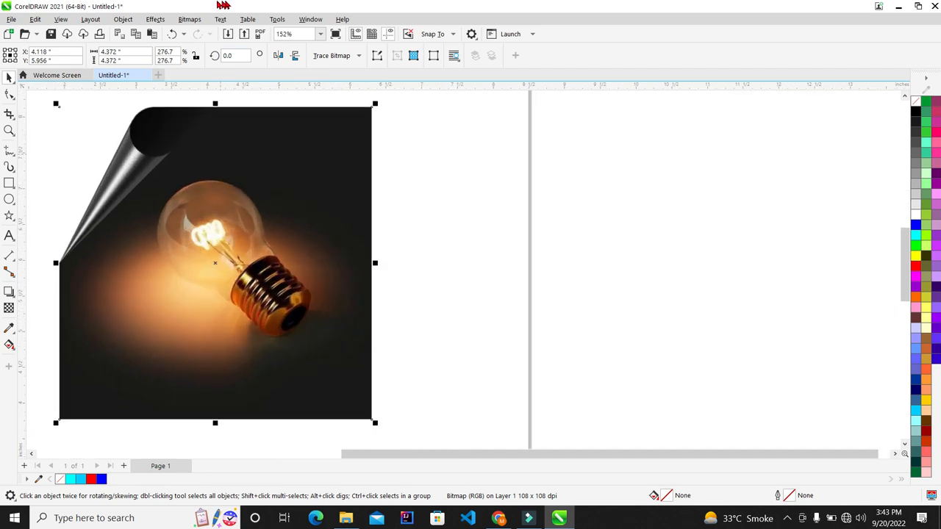
pyautogui.click(155, 19)
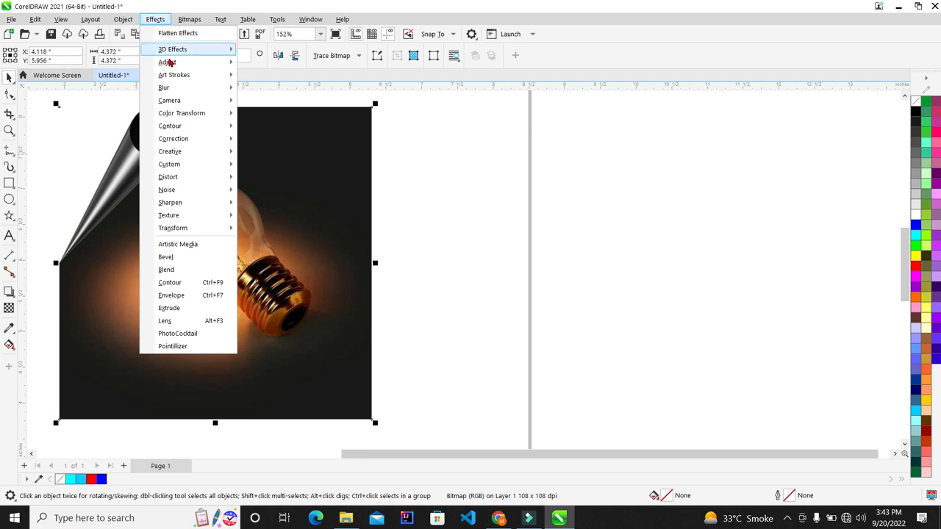
# Reopen Page Curl and preview a vertical transparent curl at the bottom-left corner.
pyautogui.click(170, 49)
pyautogui.click(270, 89)
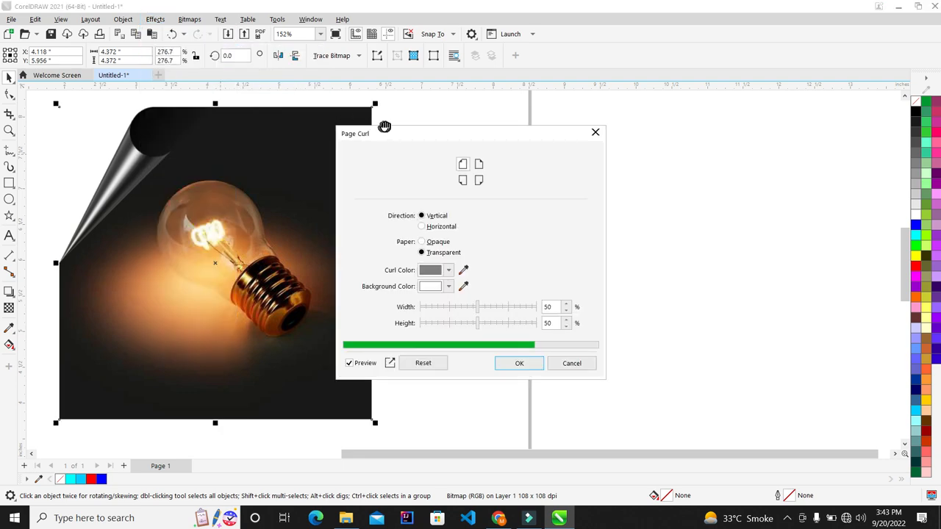
pyautogui.moveTo(414, 134); pyautogui.dragTo(532, 102)
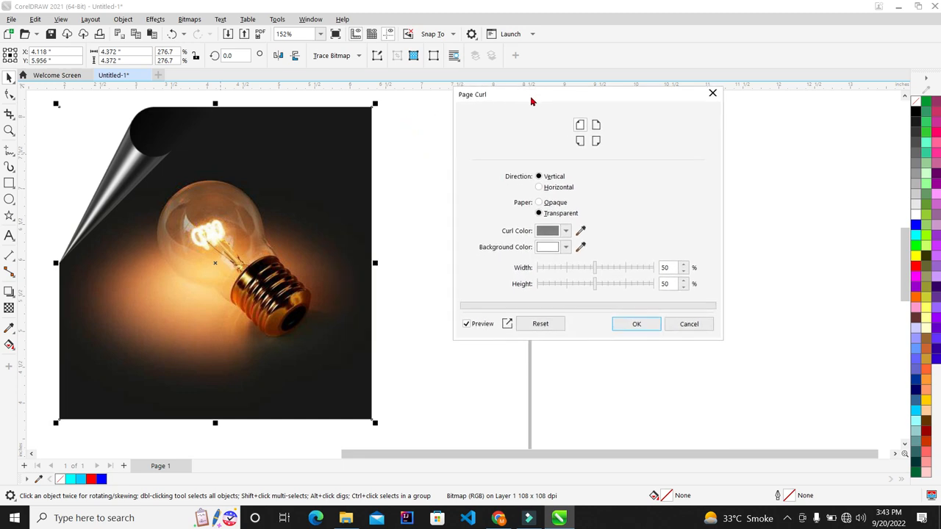
pyautogui.click(595, 138)
pyautogui.click(578, 140)
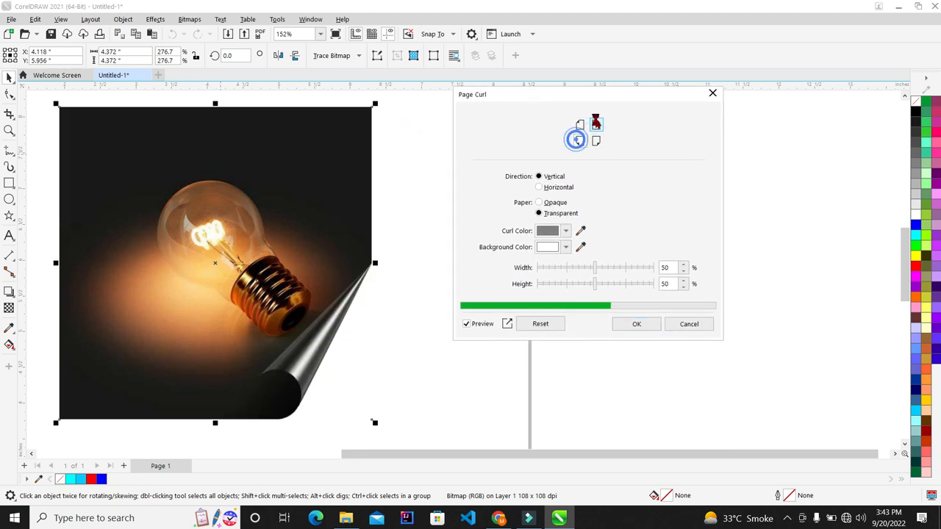
pyautogui.click(595, 121)
pyautogui.click(554, 188)
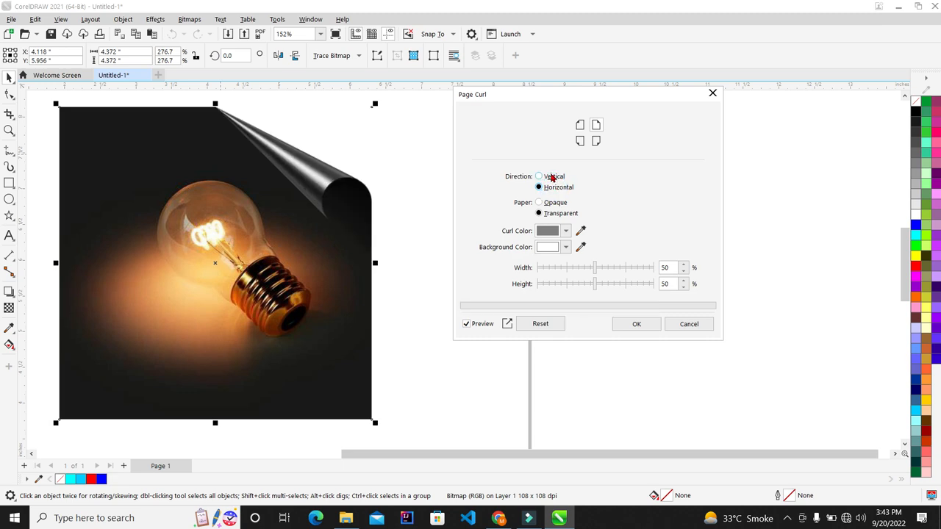
pyautogui.click(553, 177)
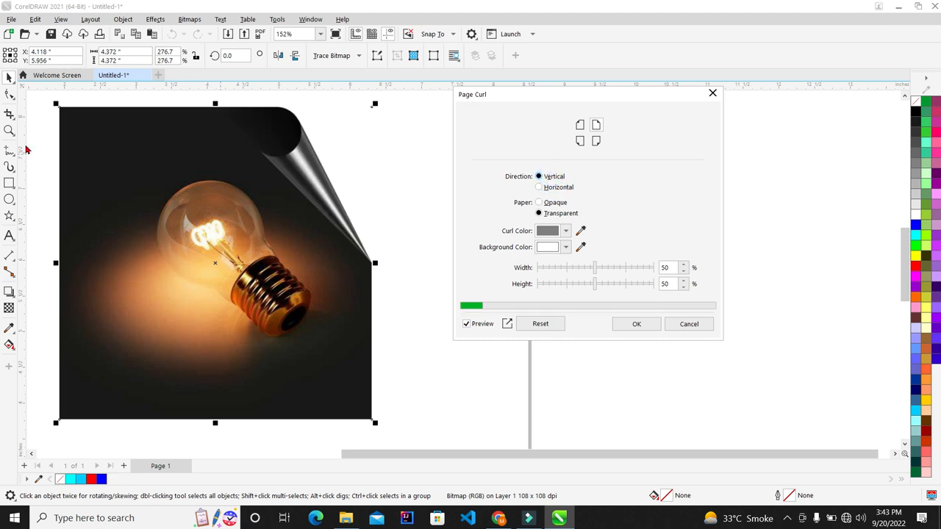
pyautogui.click(560, 191)
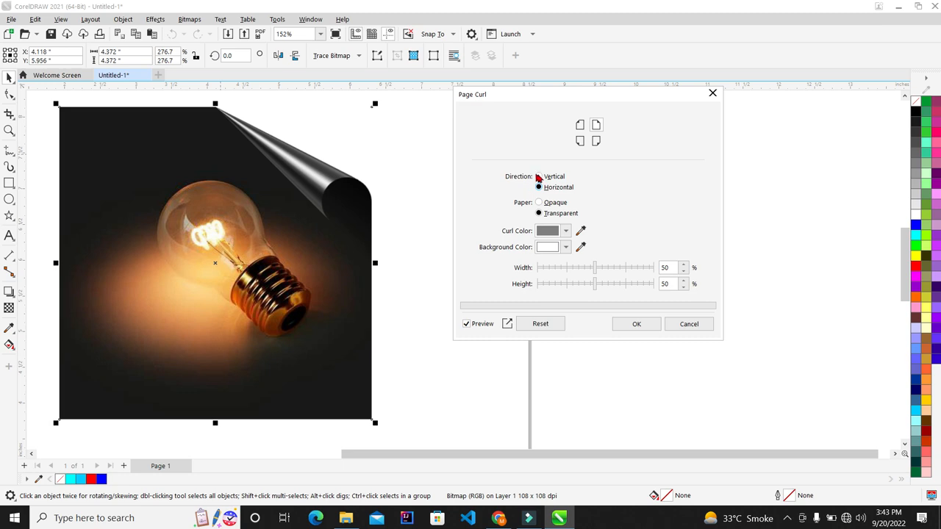
pyautogui.click(580, 141)
pyautogui.click(541, 176)
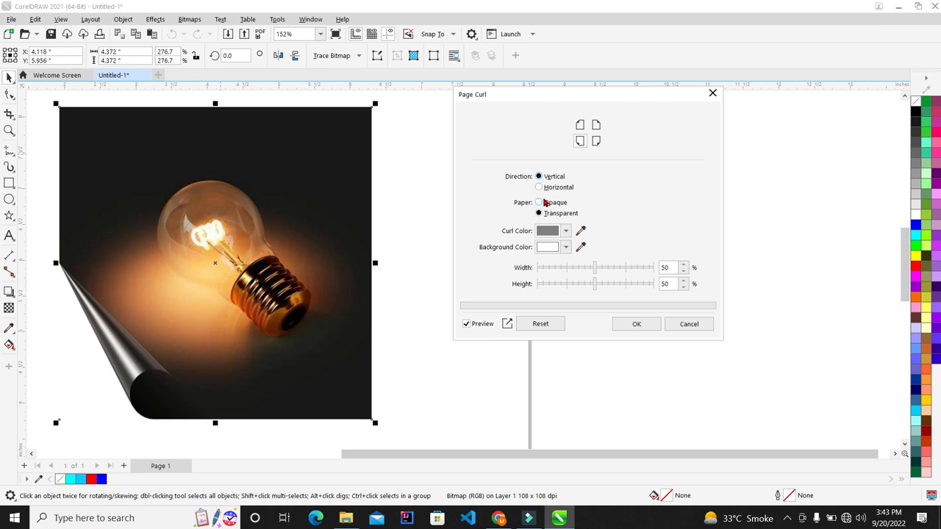
pyautogui.click(545, 204)
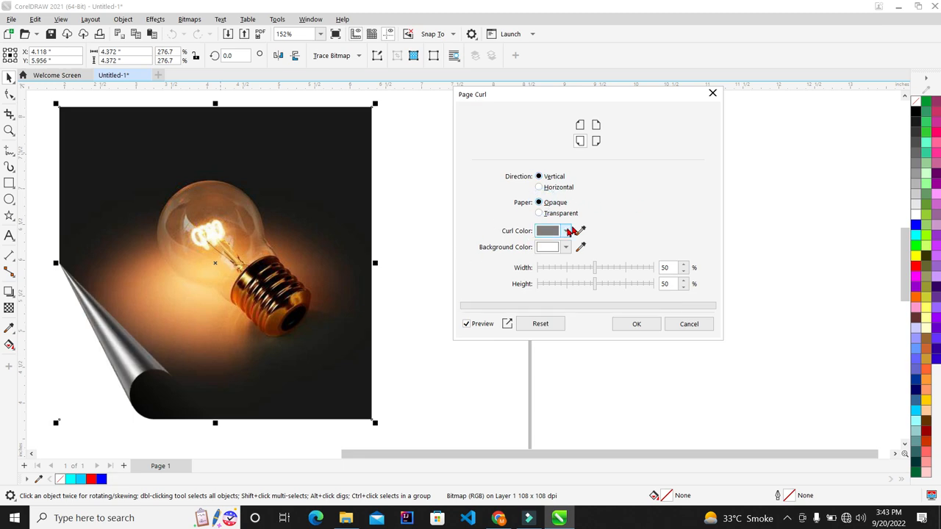
pyautogui.click(542, 213)
pyautogui.click(547, 203)
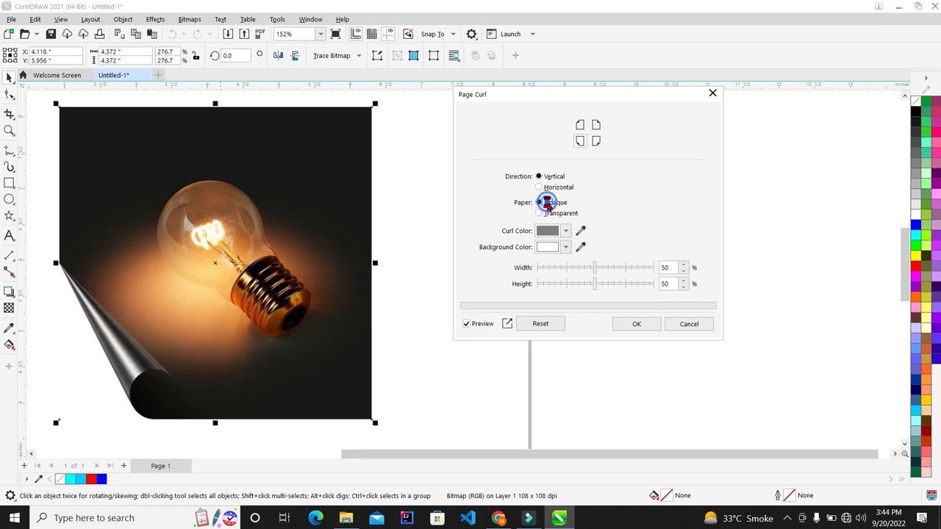
pyautogui.click(542, 213)
pyautogui.click(546, 204)
pyautogui.click(542, 213)
pyautogui.click(541, 204)
pyautogui.click(542, 213)
pyautogui.click(545, 205)
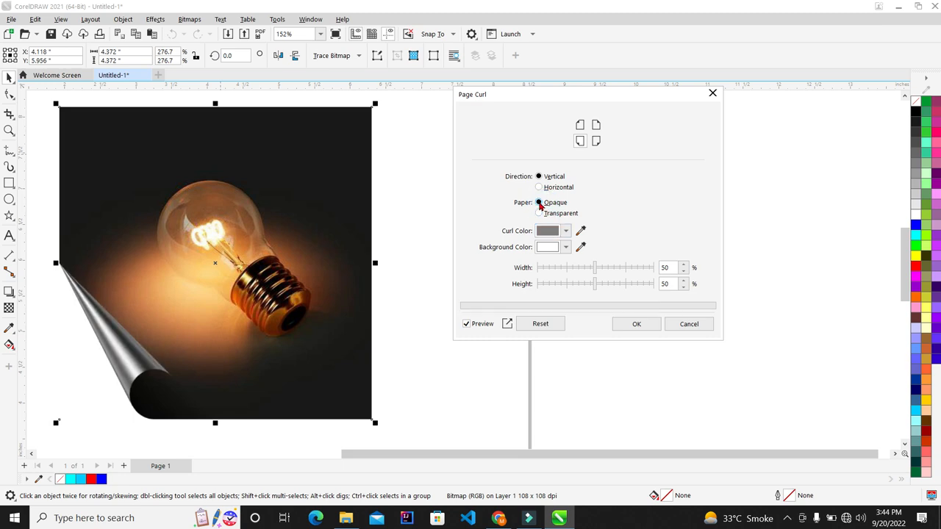
pyautogui.click(540, 213)
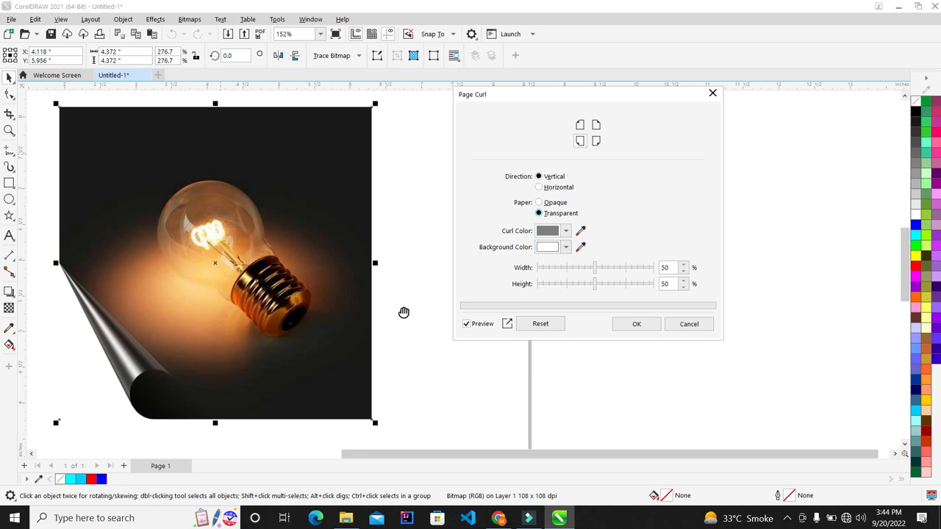
pyautogui.click(566, 234)
pyautogui.click(647, 202)
# Keep the background white and try curl colours red, cyan, blue, then magenta.
pyautogui.click(566, 248)
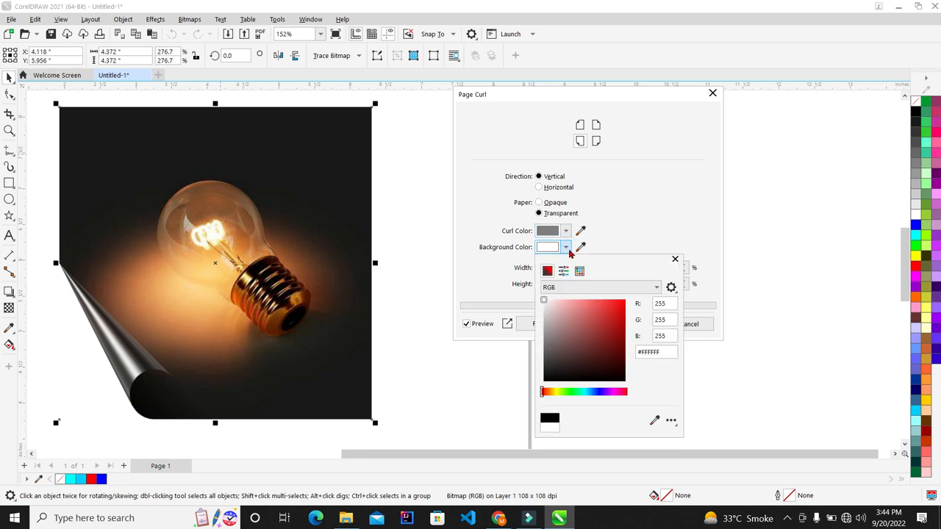
pyautogui.click(613, 214)
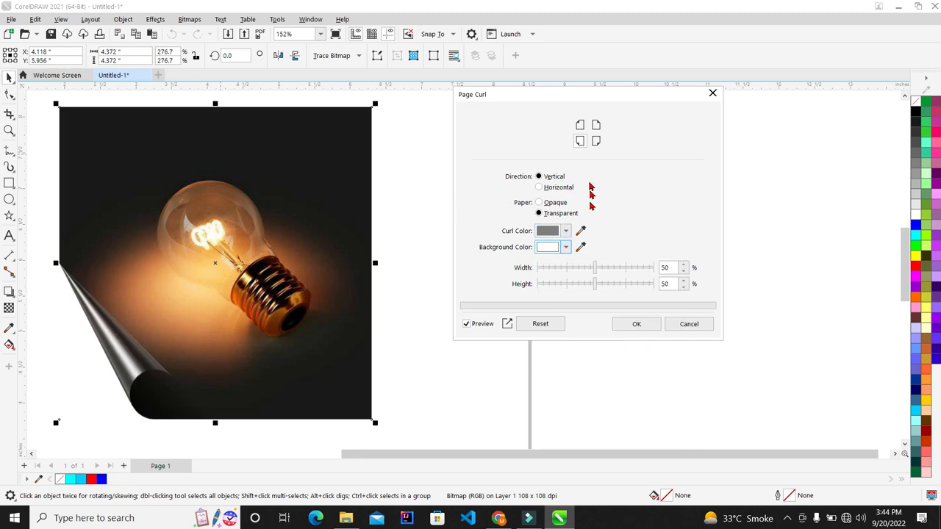
pyautogui.click(562, 234)
pyautogui.moveTo(602, 313); pyautogui.dragTo(682, 245)
pyautogui.click(607, 237)
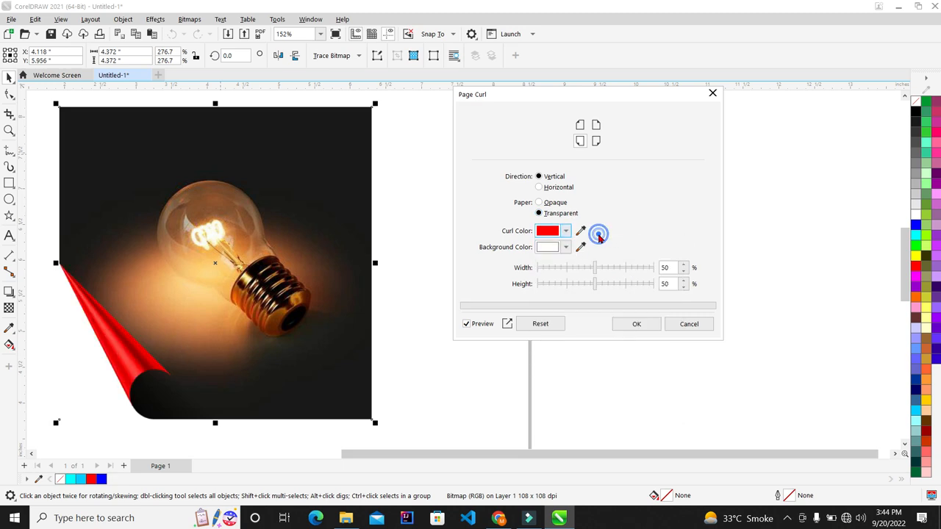
pyautogui.click(565, 232)
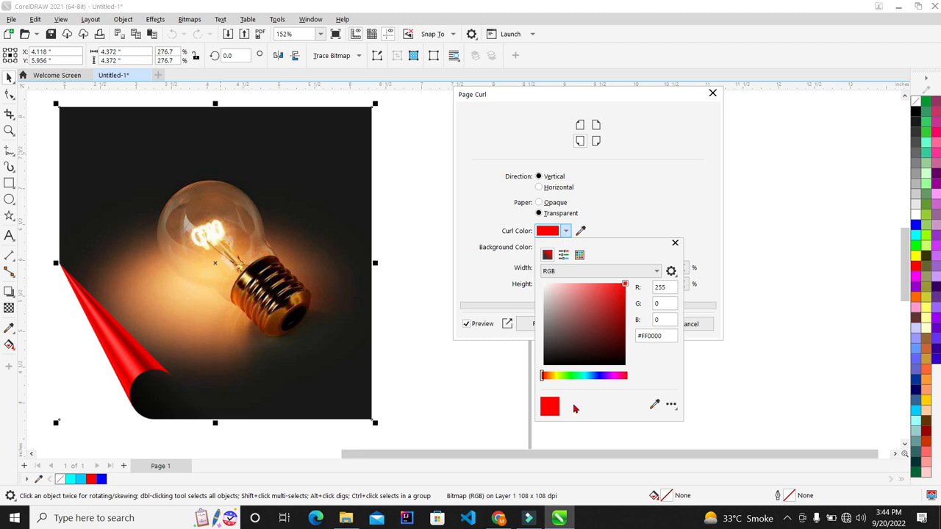
pyautogui.click(583, 378)
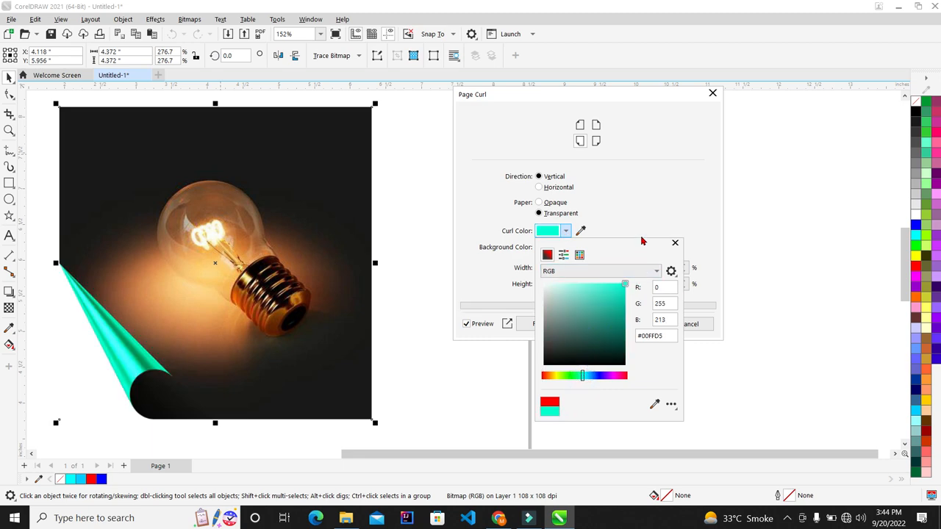
pyautogui.click(601, 377)
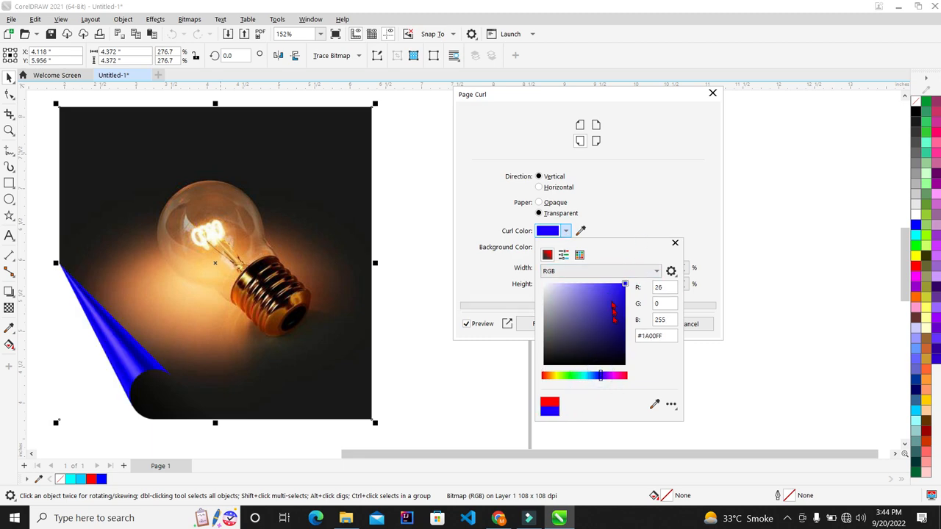
pyautogui.click(616, 377)
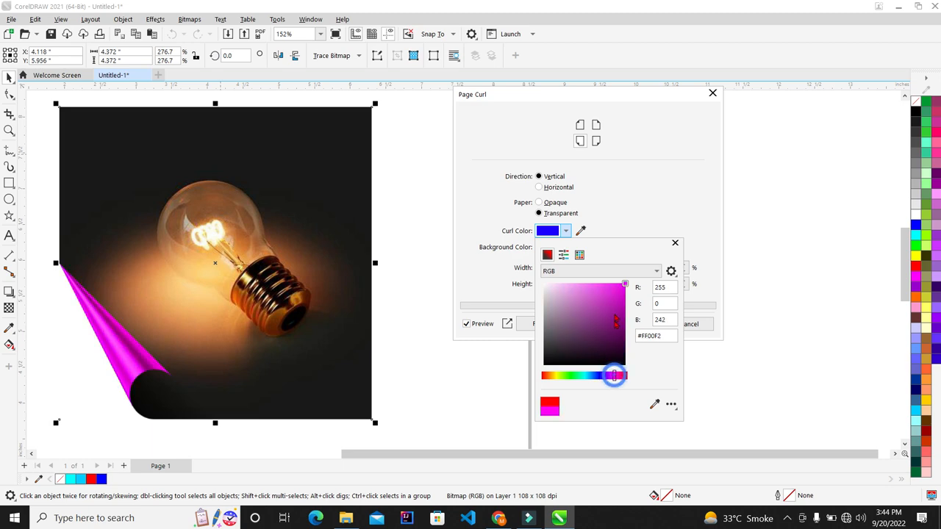
pyautogui.click(636, 225)
# Switch the background behind the curl between red and white, settling on red.
pyautogui.click(566, 248)
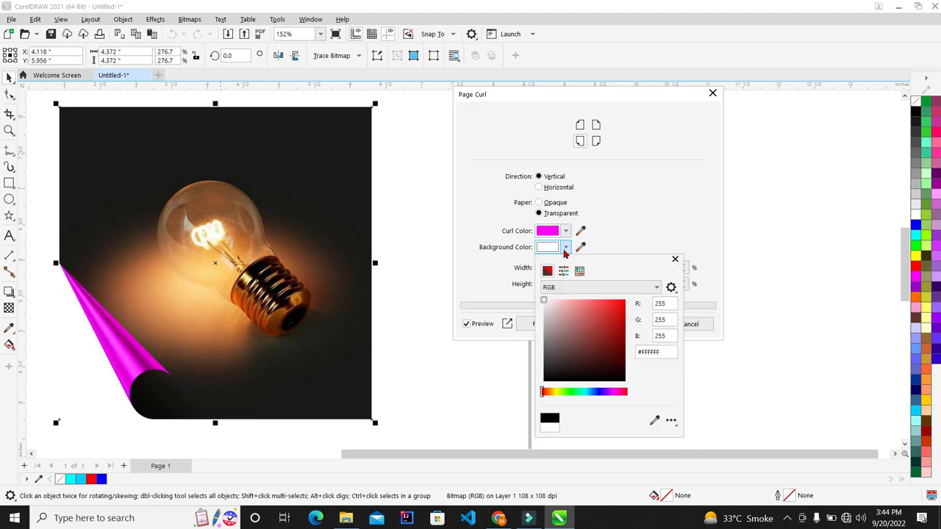
pyautogui.moveTo(590, 313); pyautogui.dragTo(625, 301)
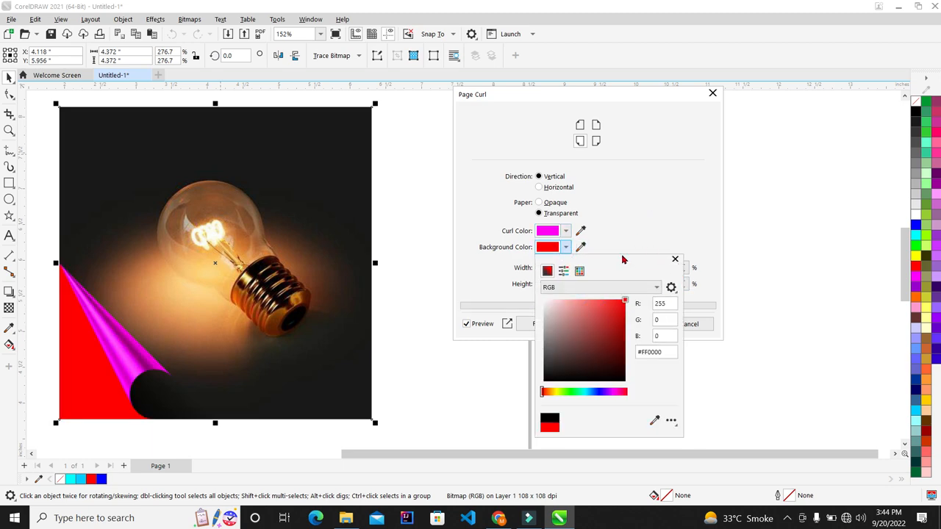
pyautogui.click(611, 228)
pyautogui.click(565, 248)
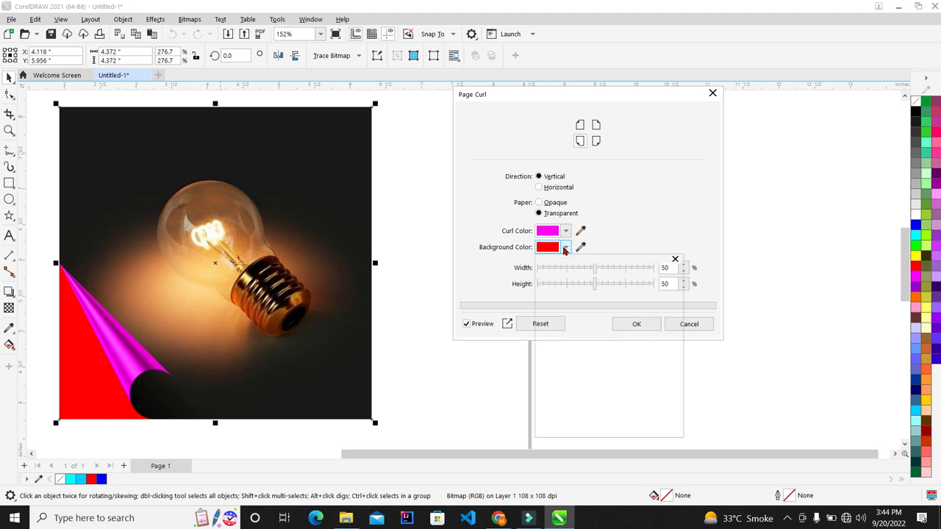
pyautogui.moveTo(586, 338); pyautogui.dragTo(536, 289)
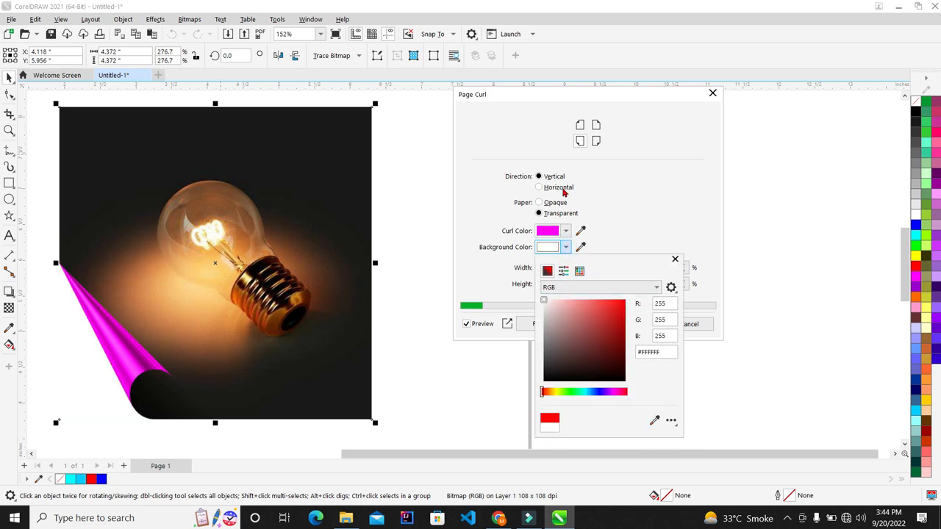
pyautogui.click(659, 228)
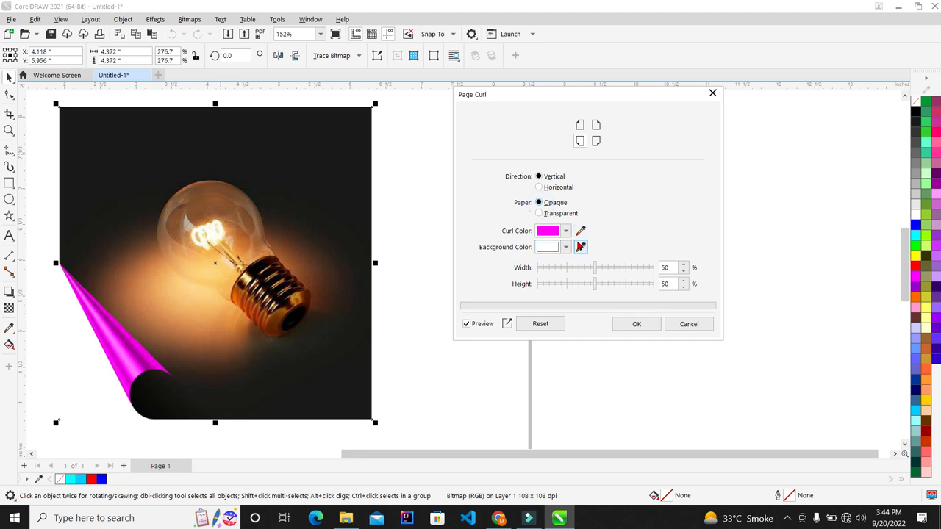
pyautogui.click(565, 248)
pyautogui.moveTo(587, 309); pyautogui.dragTo(647, 284)
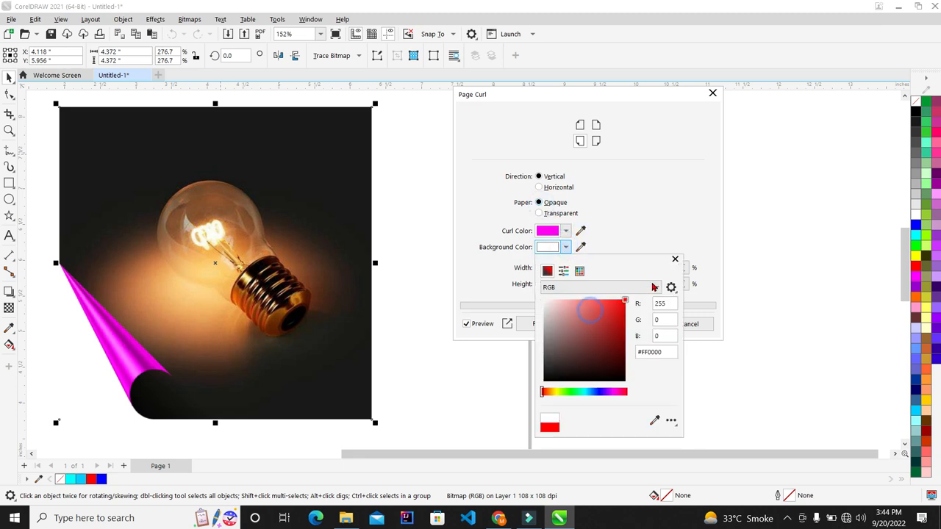
pyautogui.click(563, 231)
# Make the curl colour black and apply the page curl to the photo.
pyautogui.click(565, 231)
pyautogui.click(597, 363)
pyautogui.click(670, 242)
pyautogui.click(638, 324)
# Reopen the Page Curl effect, check the curl colours, and cancel without applying.
pyautogui.scroll(2, 69, 343)
pyautogui.scroll(-4, 182, 344)
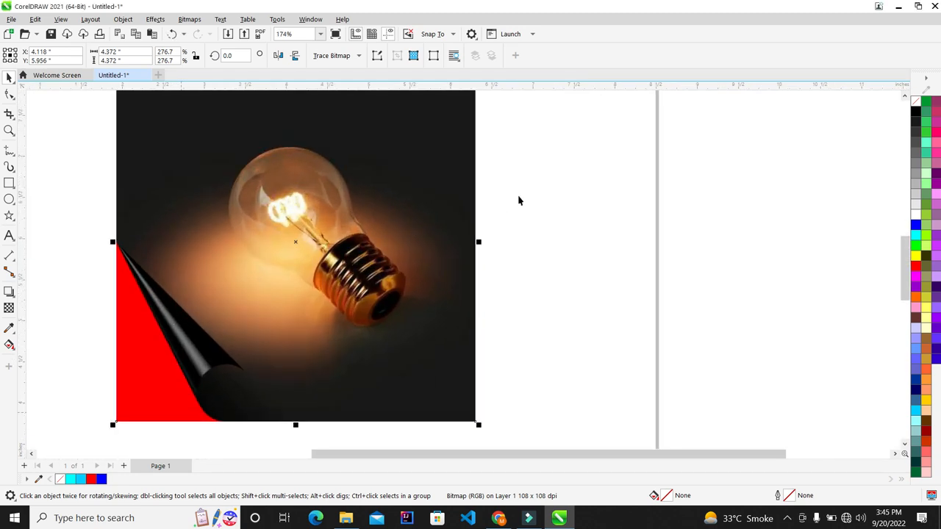
pyautogui.click(188, 19)
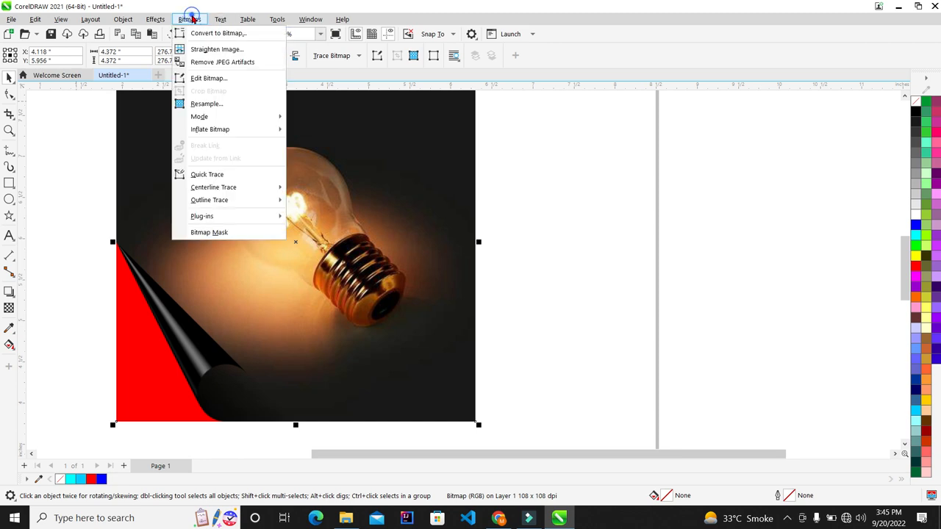
pyautogui.click(153, 18)
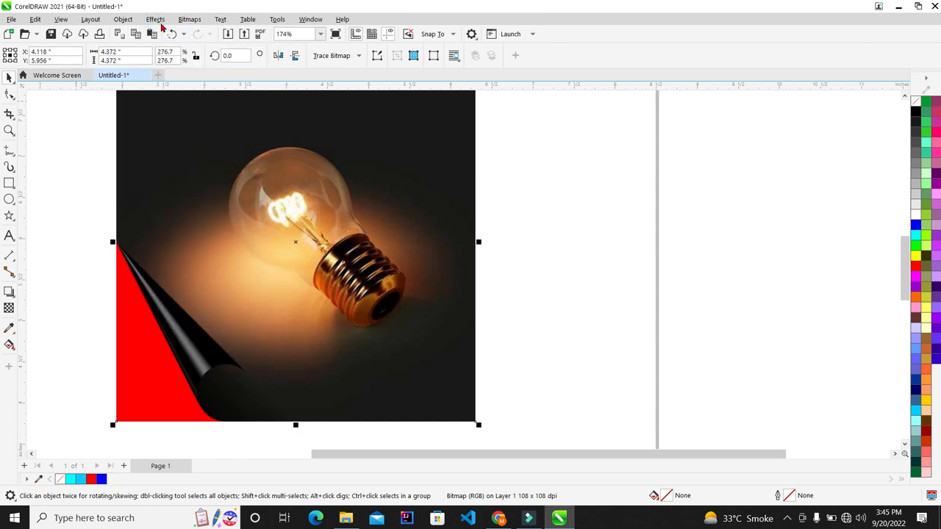
pyautogui.click(153, 19)
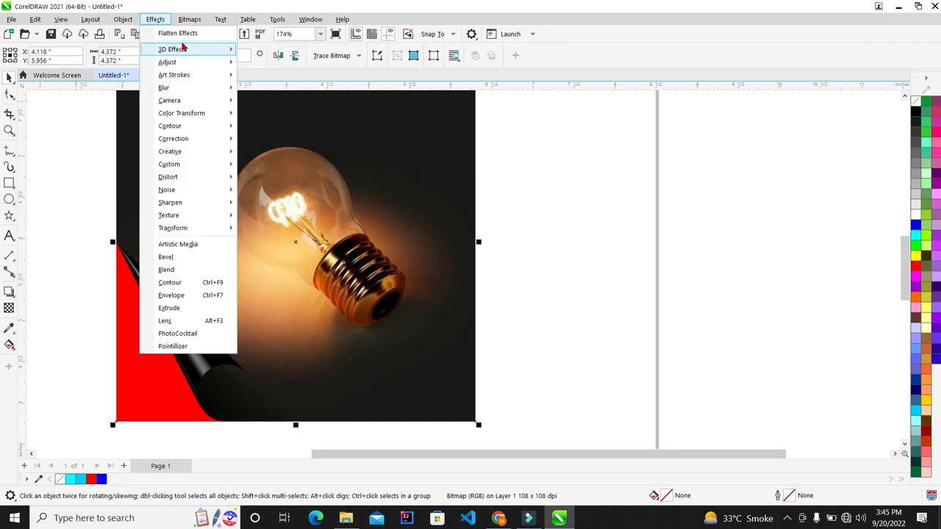
pyautogui.moveTo(200, 48)
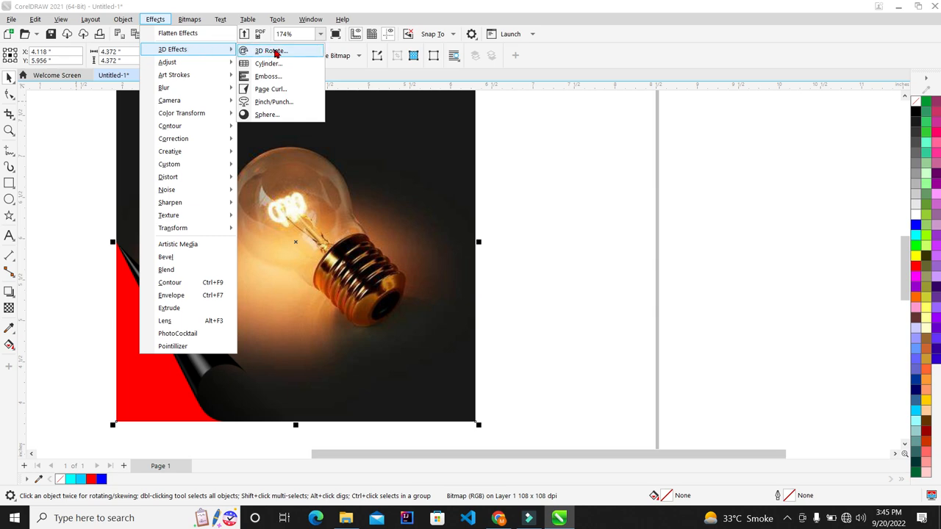
pyautogui.click(278, 90)
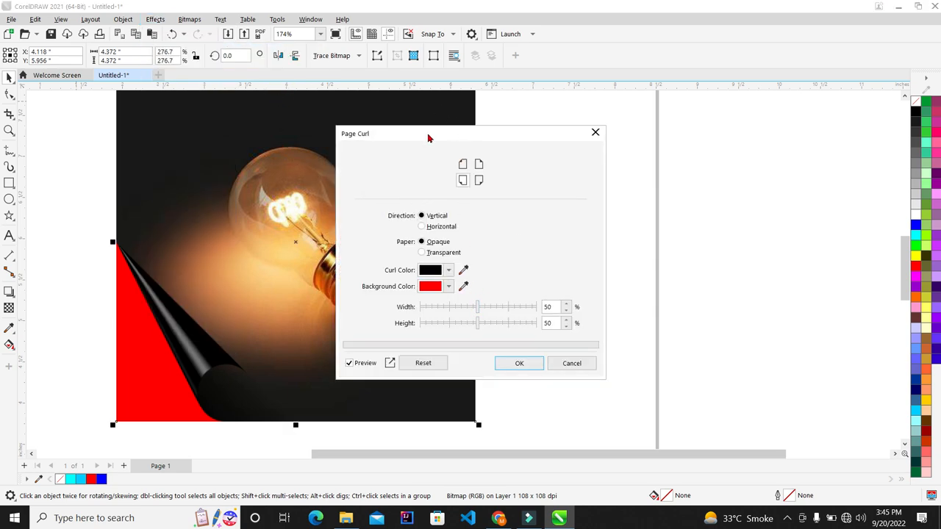
pyautogui.click(449, 270)
pyautogui.click(588, 367)
pyautogui.click(573, 366)
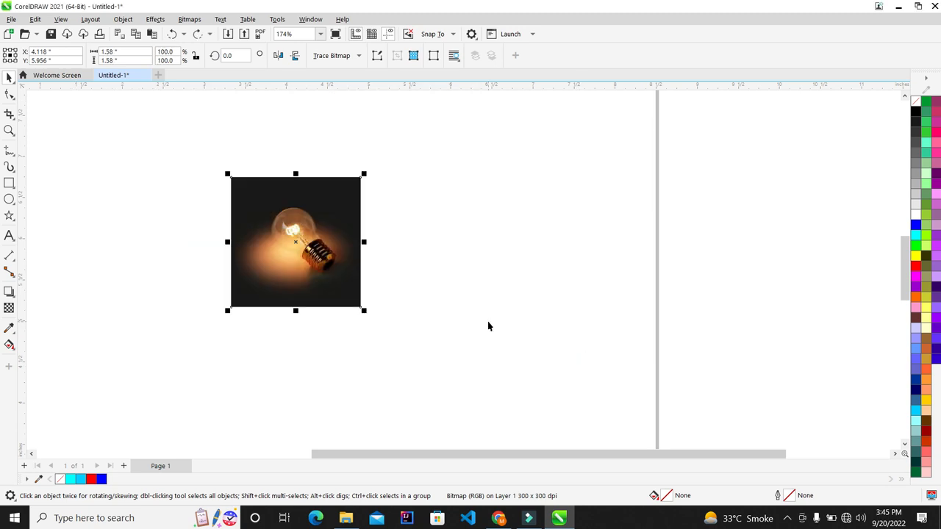
# Redo with Ctrl+Shift+Z to restore the photo's top-left page curl version.
pyautogui.hotkey('ctrl', 'shift', 'z')
pyautogui.hotkey('ctrl', 'shift', 'z')
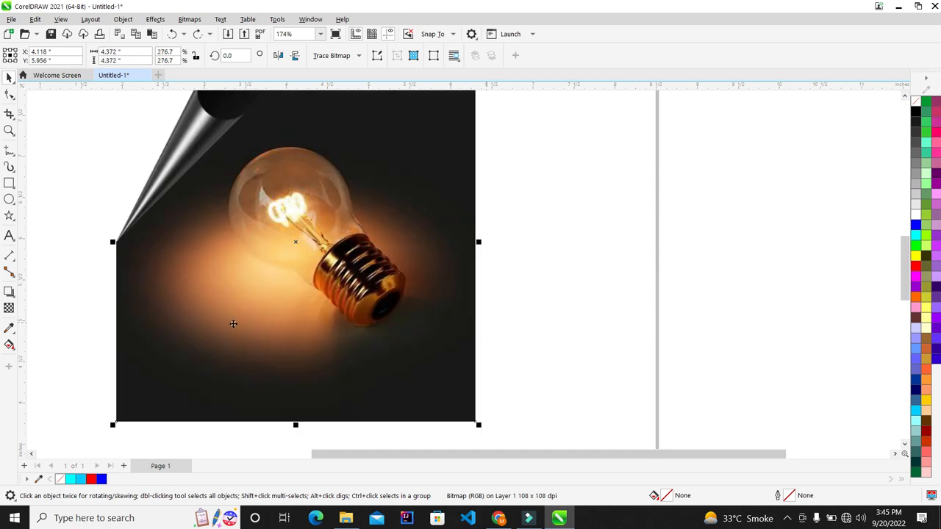
pyautogui.scroll(-3, 231, 325)
pyautogui.scroll(2, 353, 283)
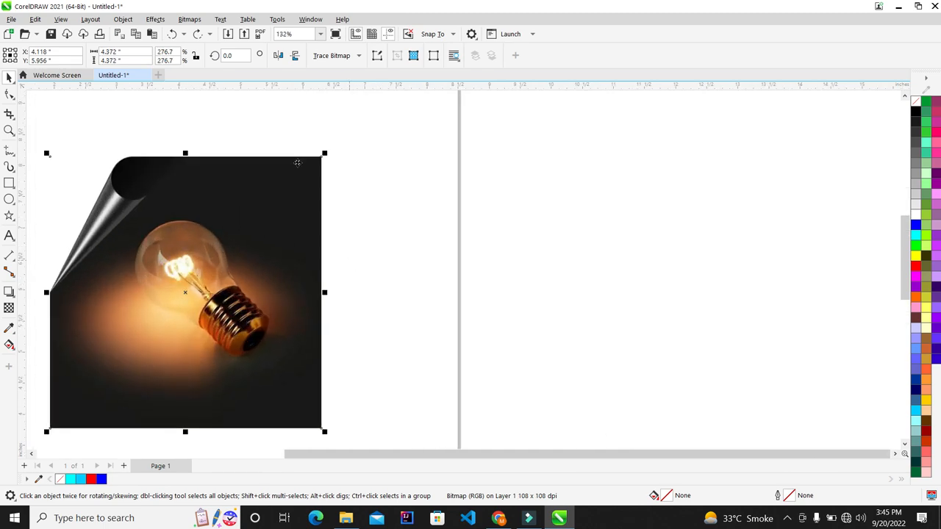
pyautogui.click(155, 19)
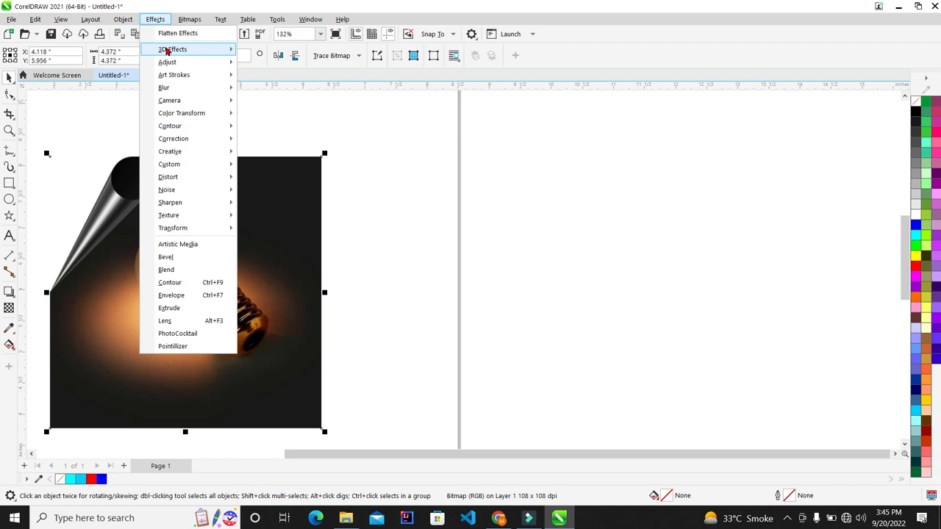
# Reopen Page Curl with the curl colour unchanged and try curl widths, ending at 41.
pyautogui.moveTo(166, 49)
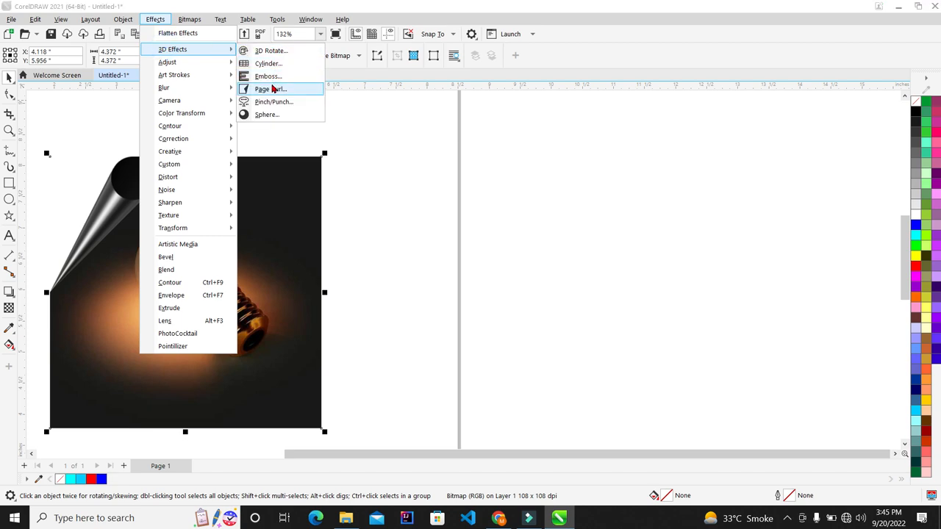
pyautogui.click(271, 89)
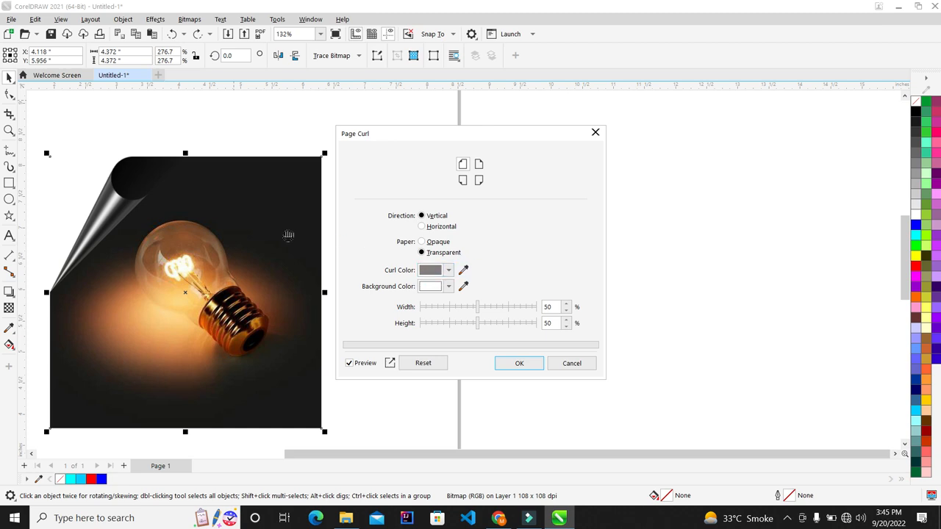
pyautogui.click(449, 272)
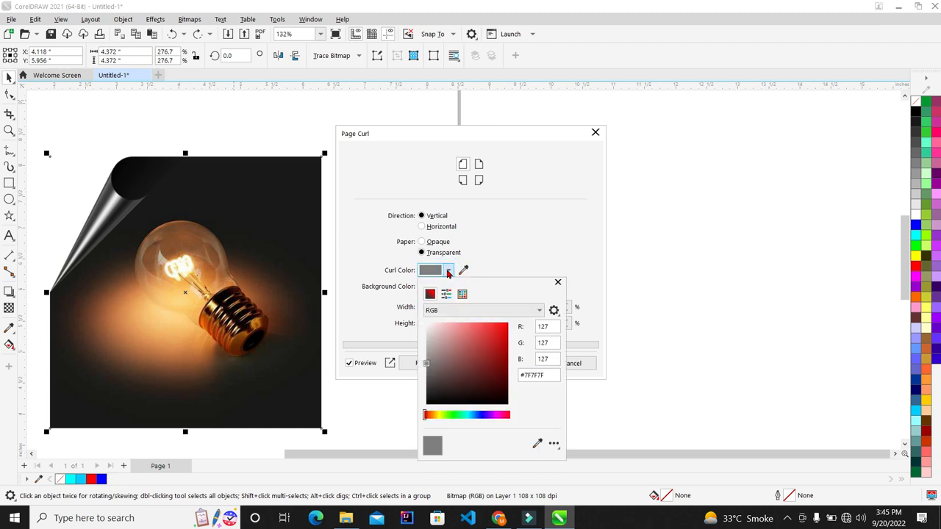
pyautogui.click(483, 233)
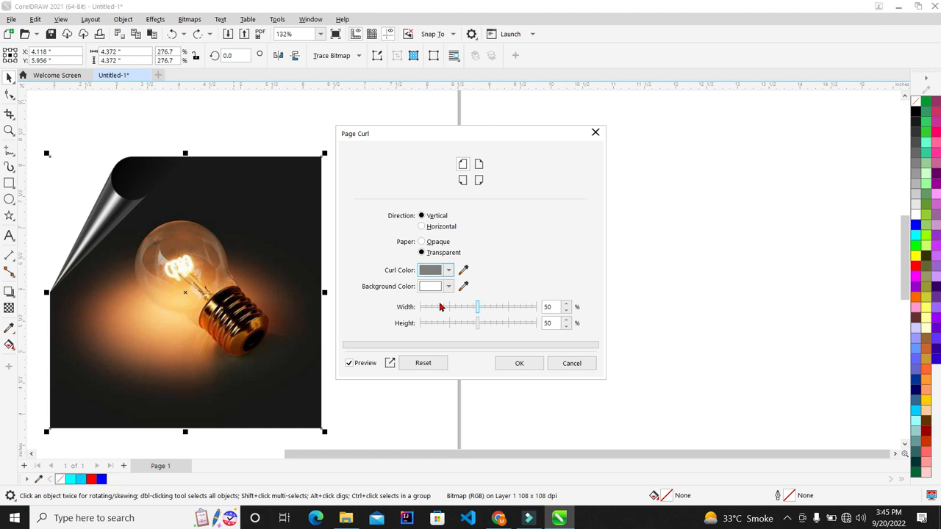
pyautogui.click(497, 309)
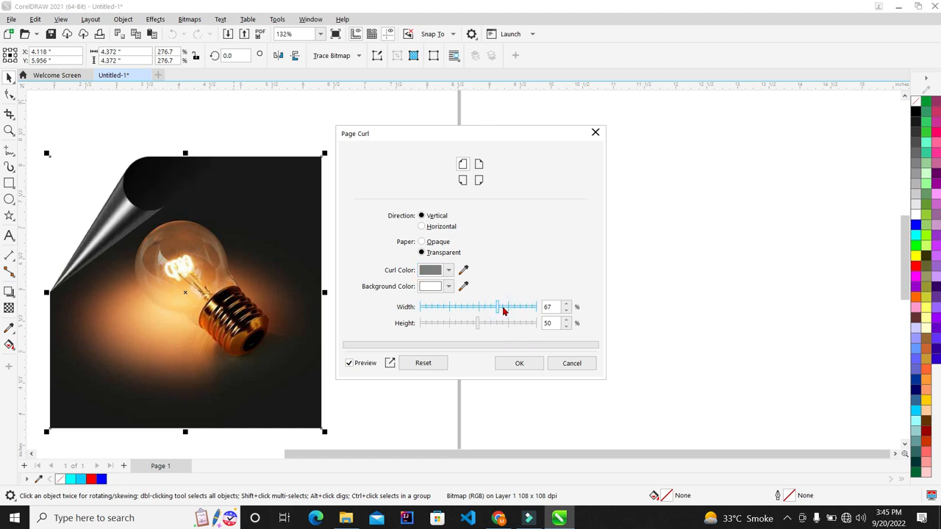
pyautogui.click(515, 311)
pyautogui.click(525, 308)
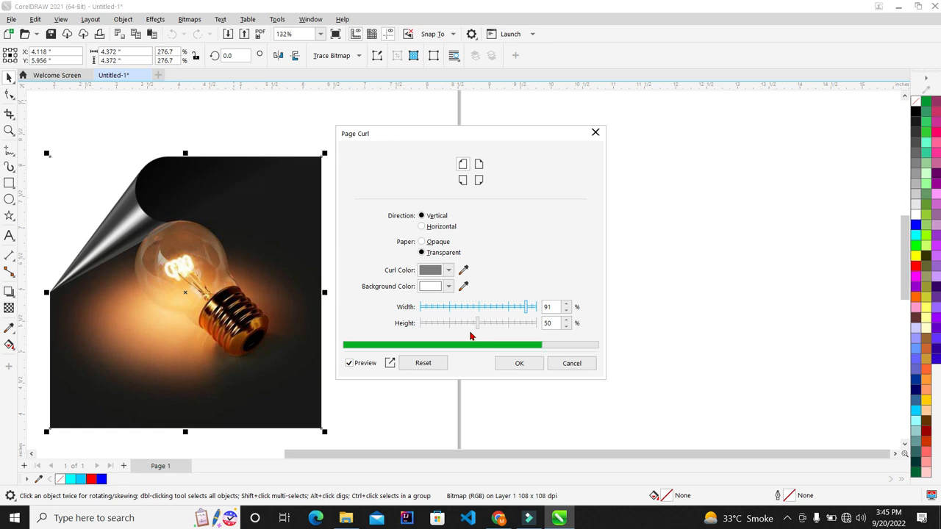
pyautogui.click(525, 324)
pyautogui.click(535, 323)
pyautogui.click(534, 309)
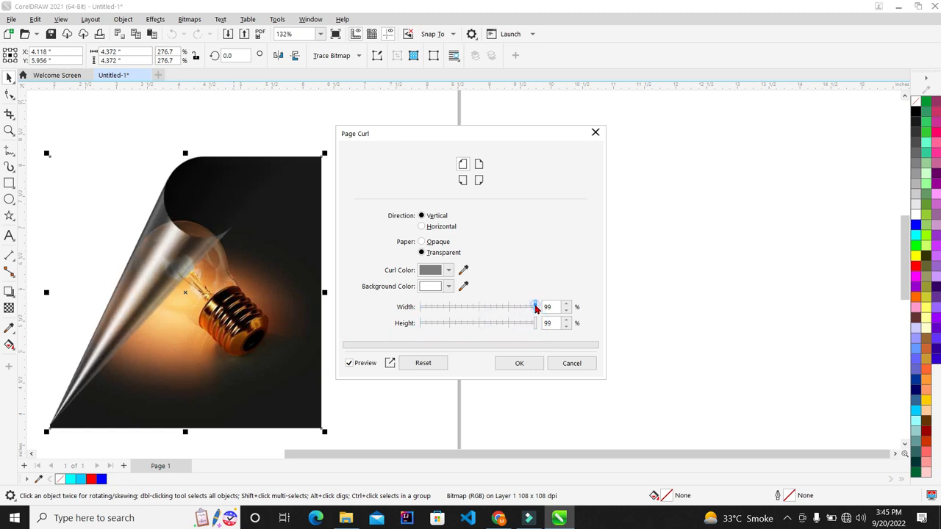
pyautogui.moveTo(534, 307); pyautogui.dragTo(467, 309)
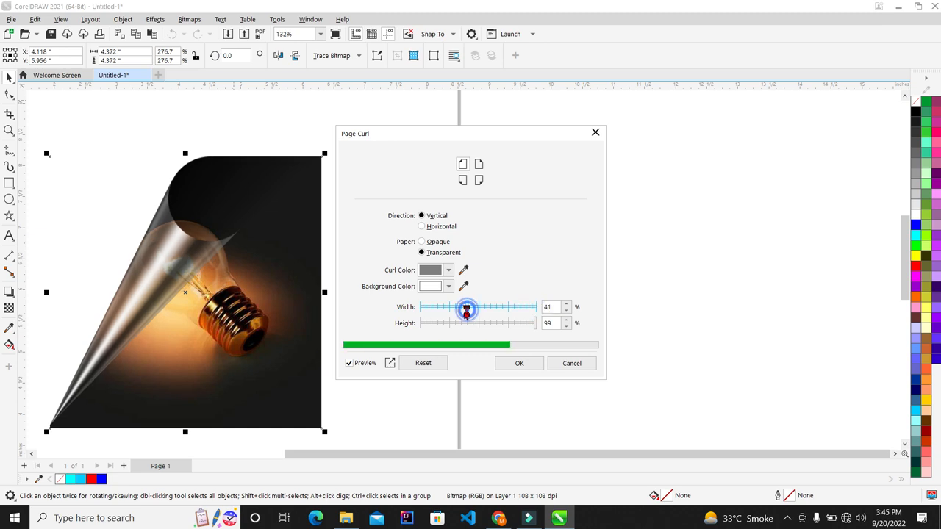
# Fine-tune the curl to 41% width and 35% height and apply it.
pyautogui.click(463, 324)
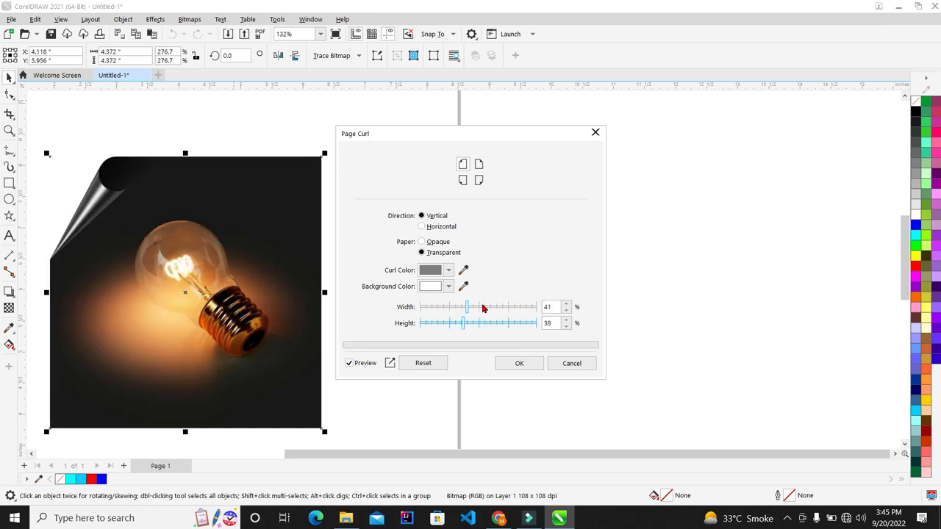
pyautogui.click(485, 323)
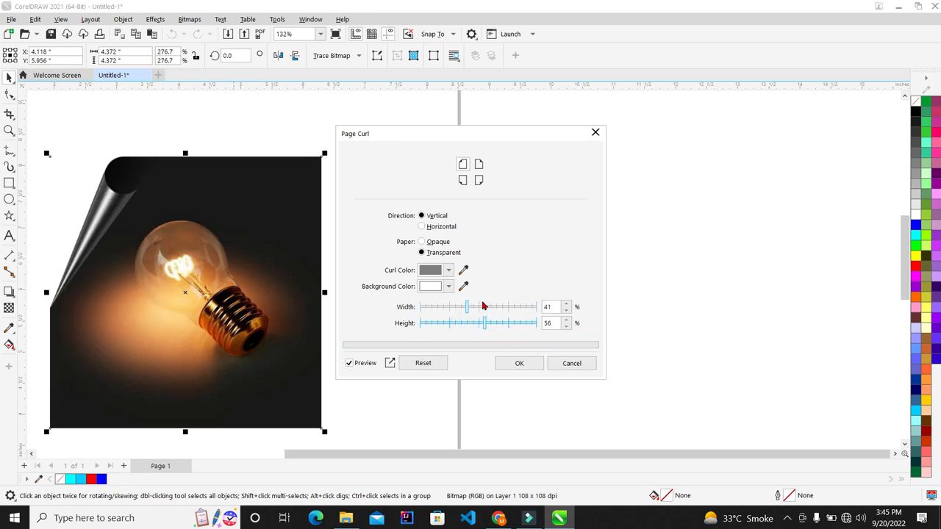
pyautogui.moveTo(483, 306); pyautogui.dragTo(497, 307)
pyautogui.click(507, 323)
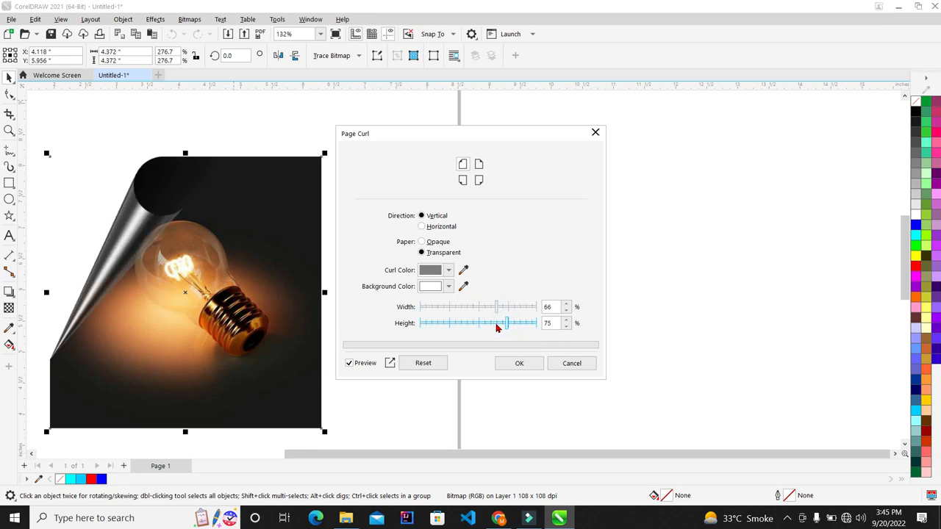
pyautogui.click(496, 324)
pyautogui.click(485, 322)
pyautogui.click(474, 322)
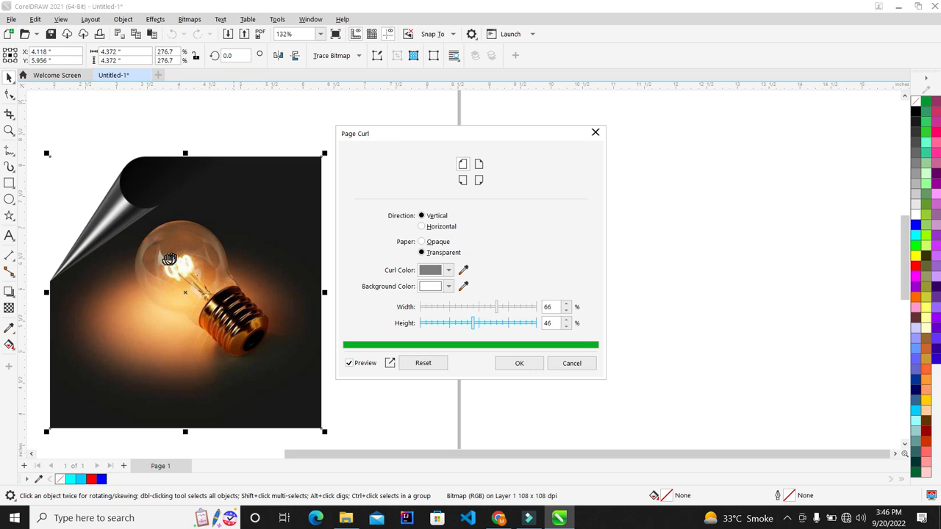
pyautogui.click(481, 307)
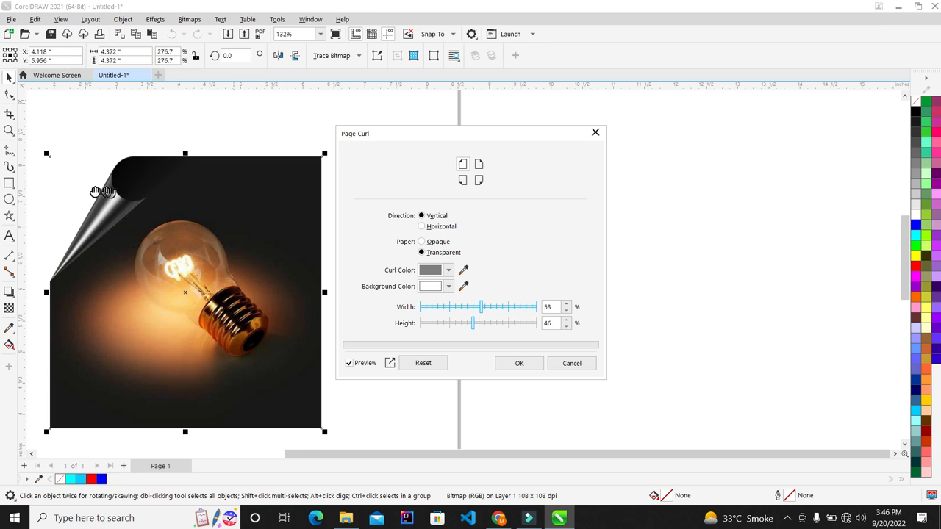
pyautogui.moveTo(480, 306); pyautogui.dragTo(460, 322)
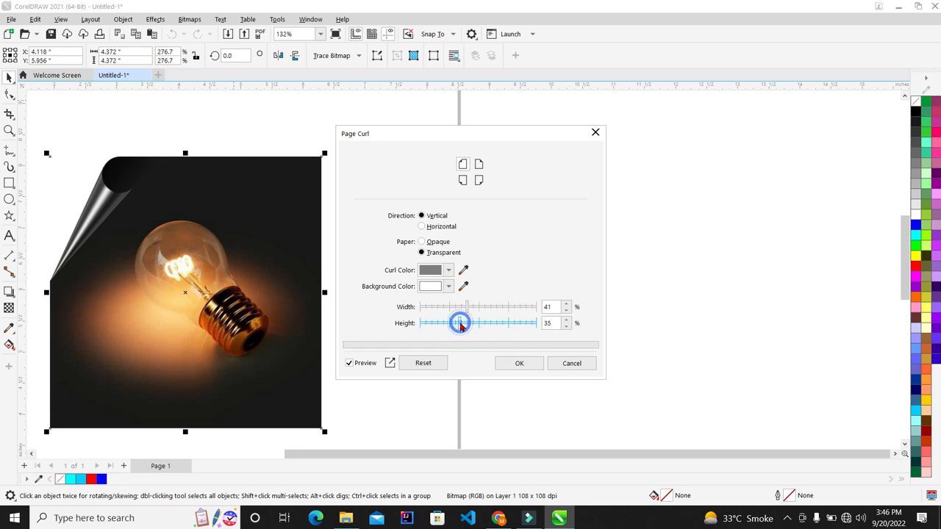
pyautogui.click(523, 363)
pyautogui.hotkey('shift', 'F2')
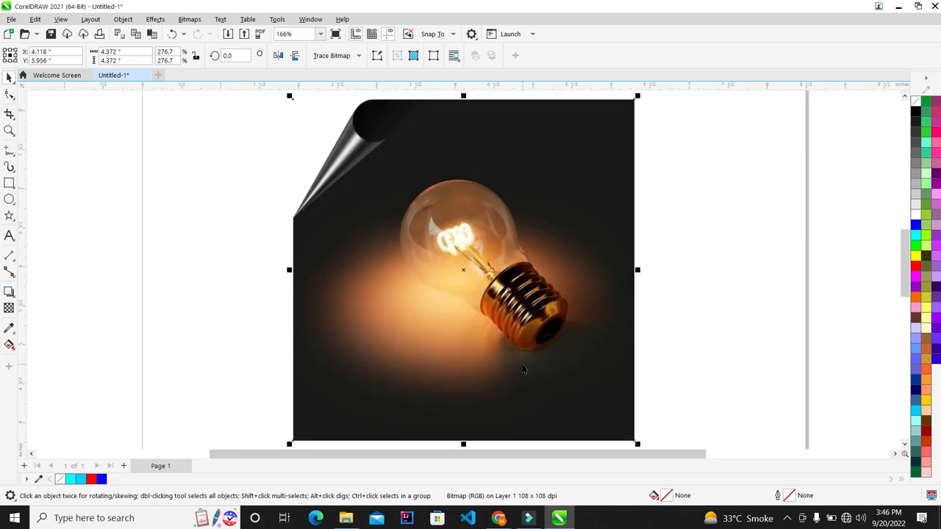
pyautogui.press('F9')
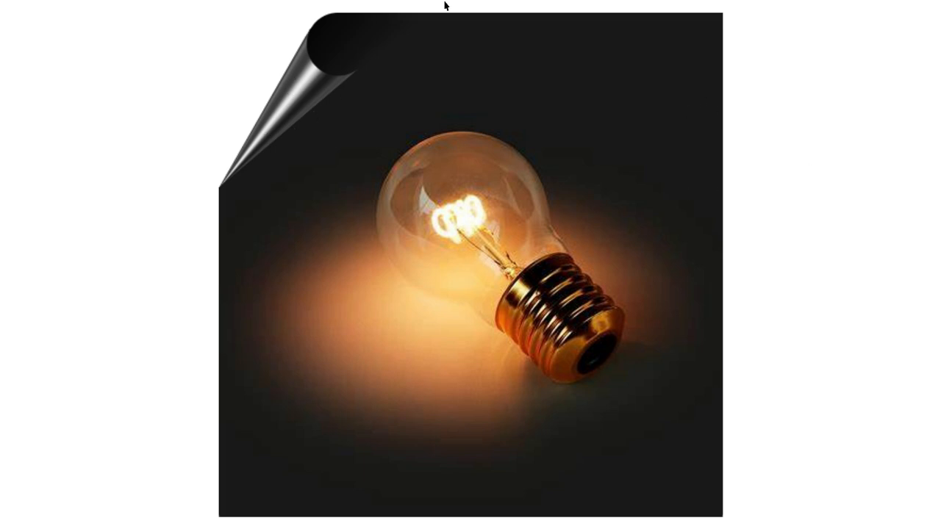
pyautogui.press('Escape')
pyautogui.press('F4')
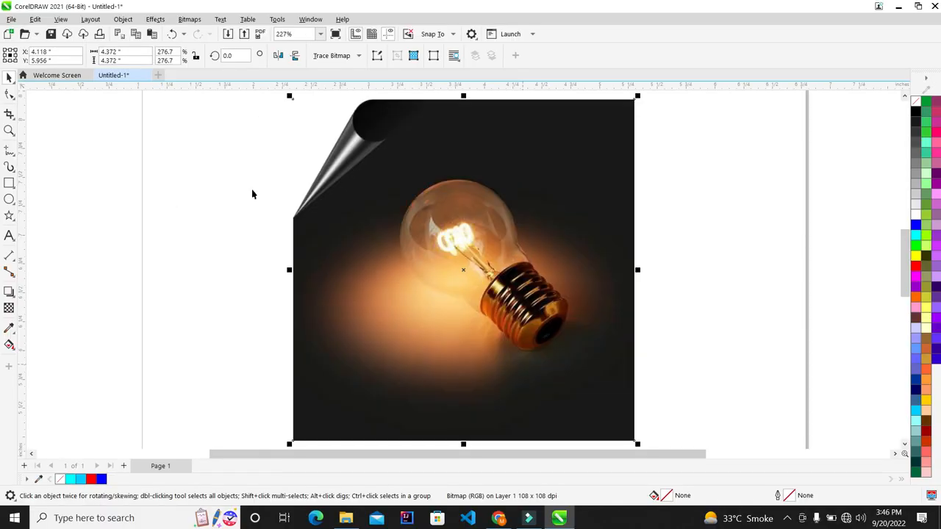
pyautogui.scroll(-2, 252, 193)
pyautogui.scroll(1, 407, 169)
pyautogui.click(9, 113)
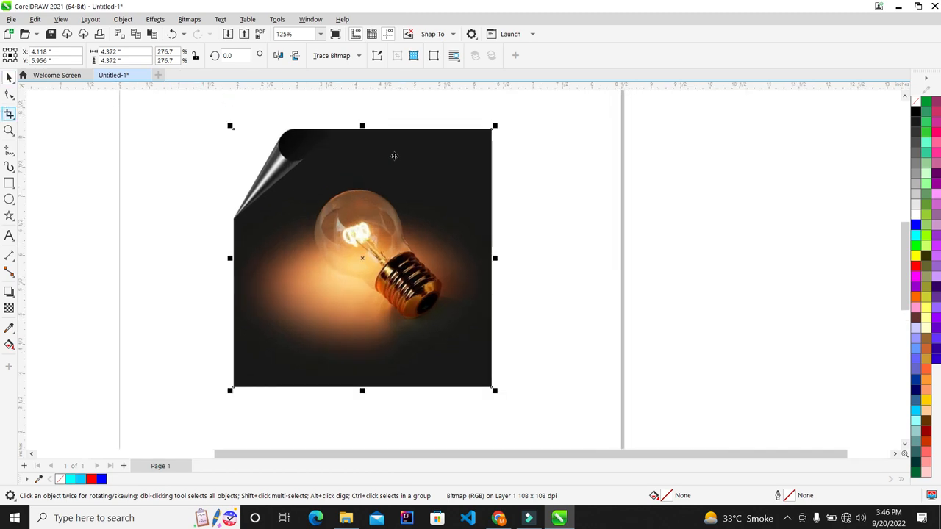
pyautogui.scroll(3, 491, 131)
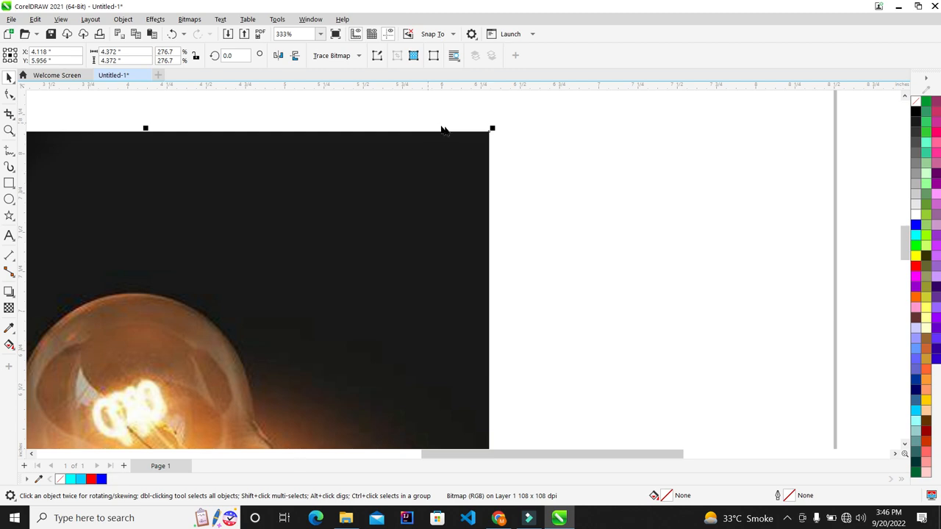
pyautogui.scroll(3, 492, 131)
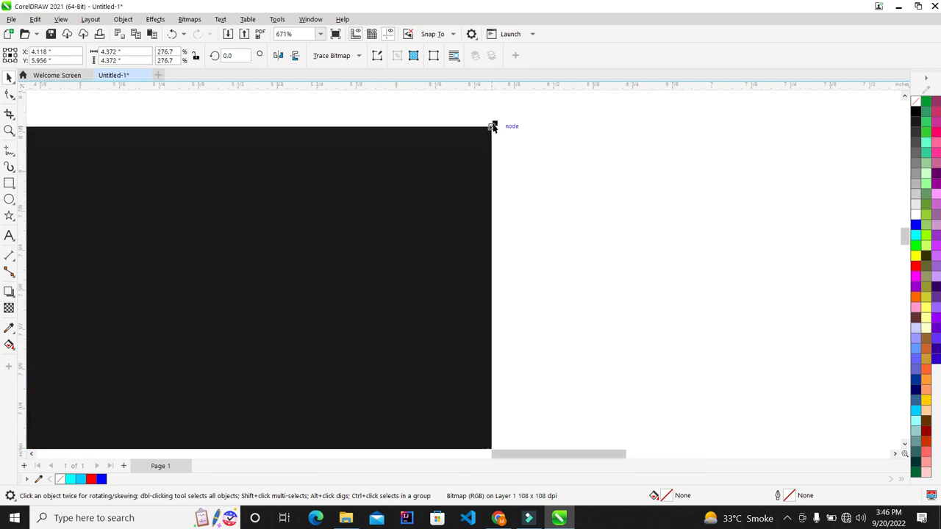
pyautogui.scroll(-8, 431, 145)
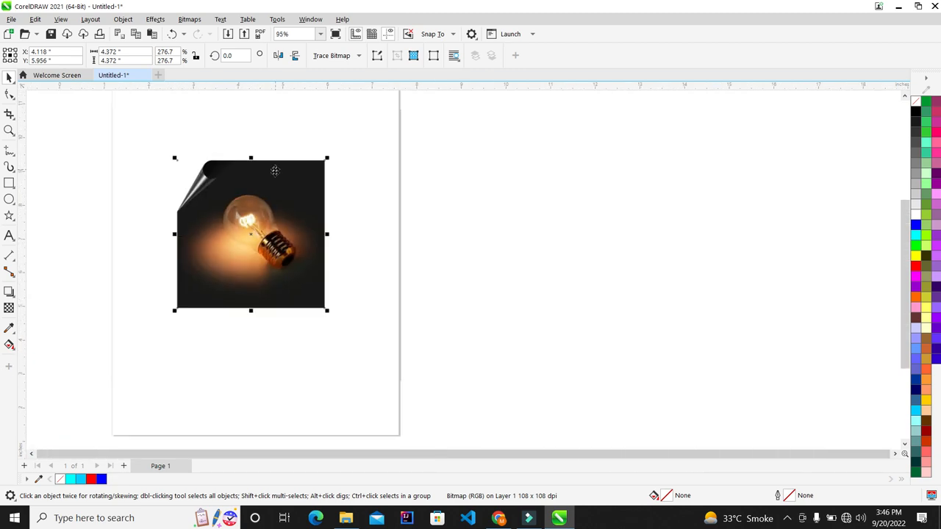
pyautogui.scroll(1, 225, 180)
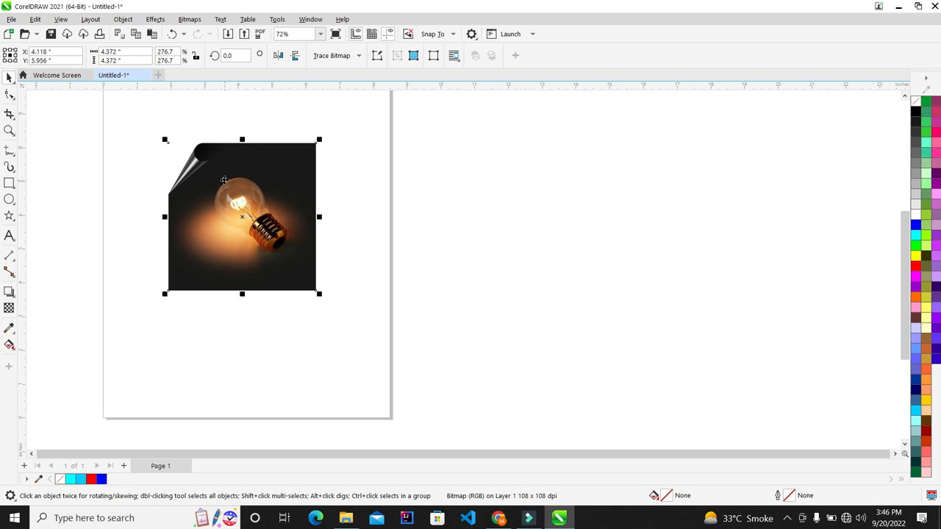
pyautogui.scroll(3, 224, 180)
pyautogui.click(798, 208)
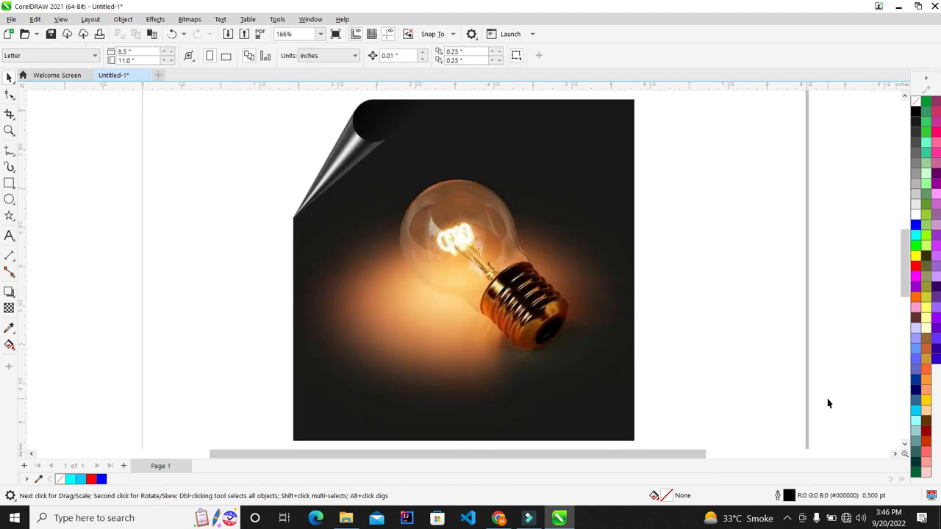
# Type the phone number as a text line beside the photo.
pyautogui.click(9, 235)
pyautogui.click(90, 231)
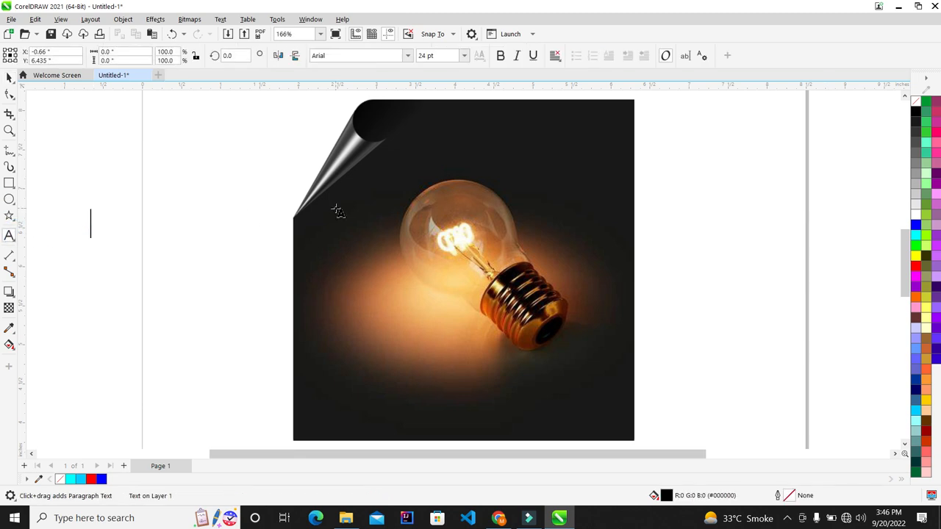
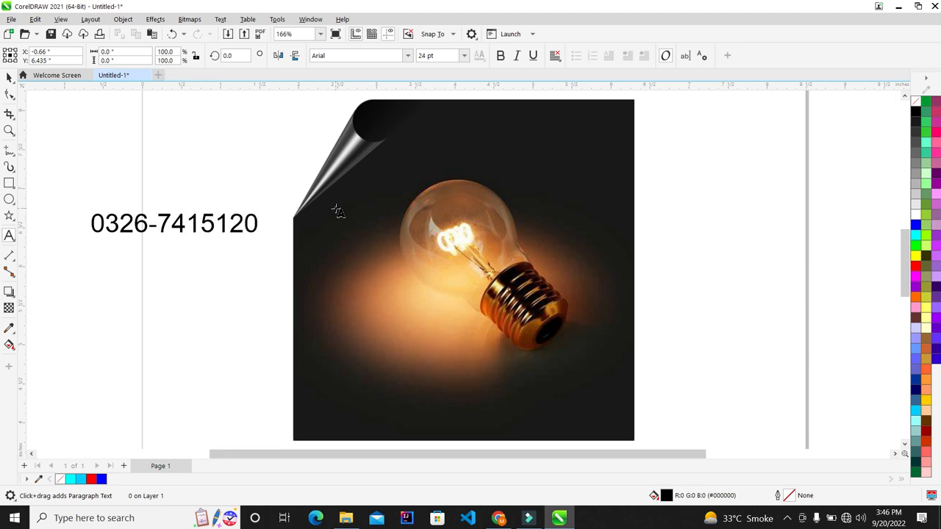
# Make the phone number bold and yellow and move it along the photo's bottom.
pyautogui.click(9, 78)
pyautogui.click(501, 56)
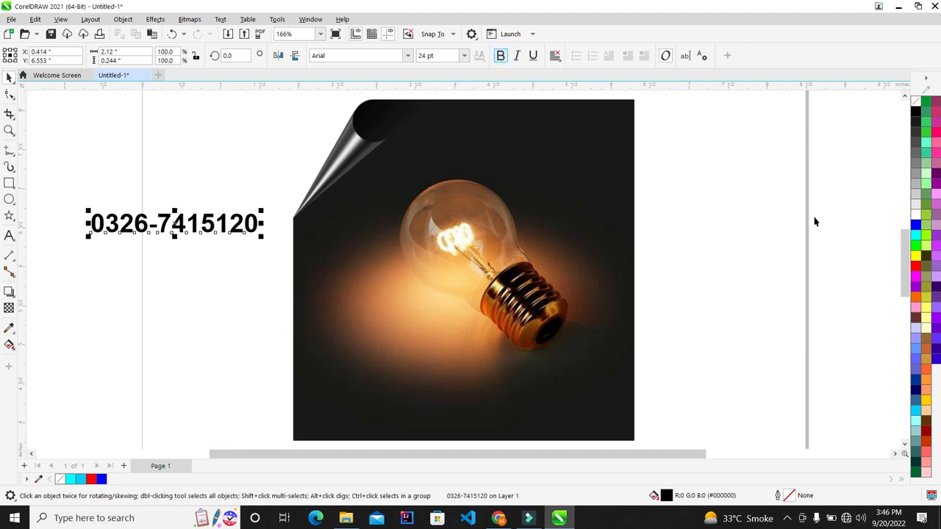
pyautogui.click(915, 255)
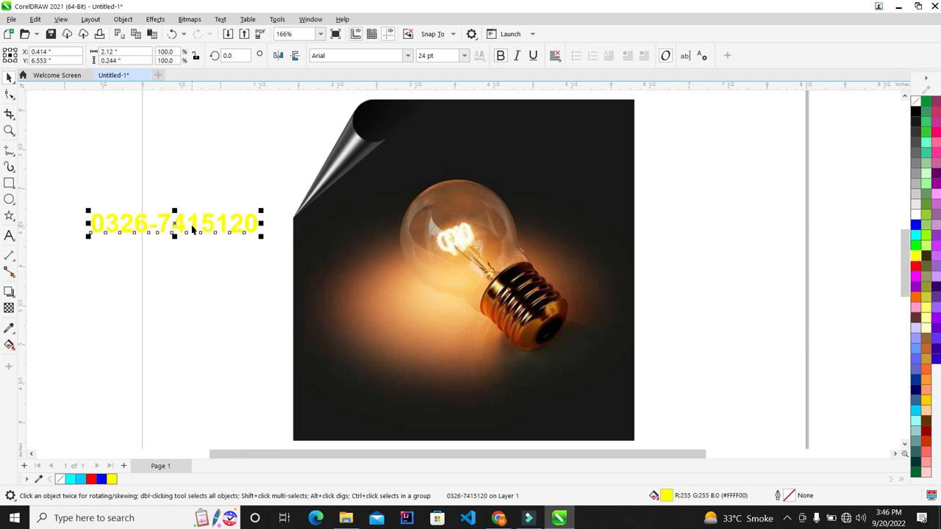
pyautogui.moveTo(194, 224); pyautogui.dragTo(480, 424)
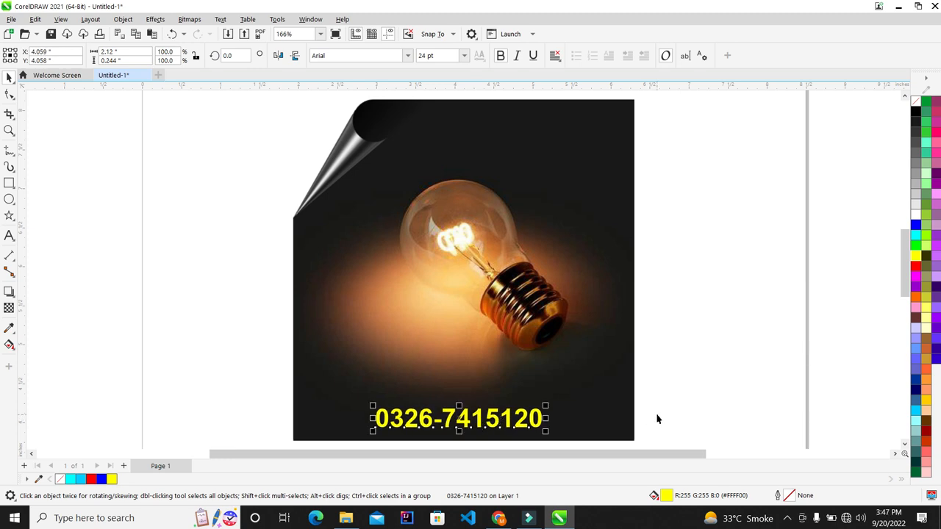
pyautogui.click(739, 359)
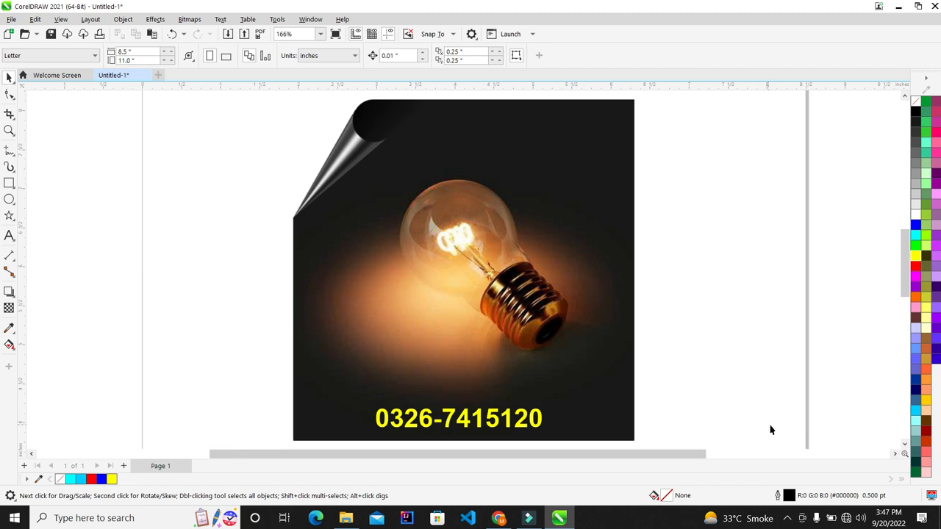
# Show the hidden Windows taskbar tray icons via the ^ chevron.
pyautogui.click(787, 519)
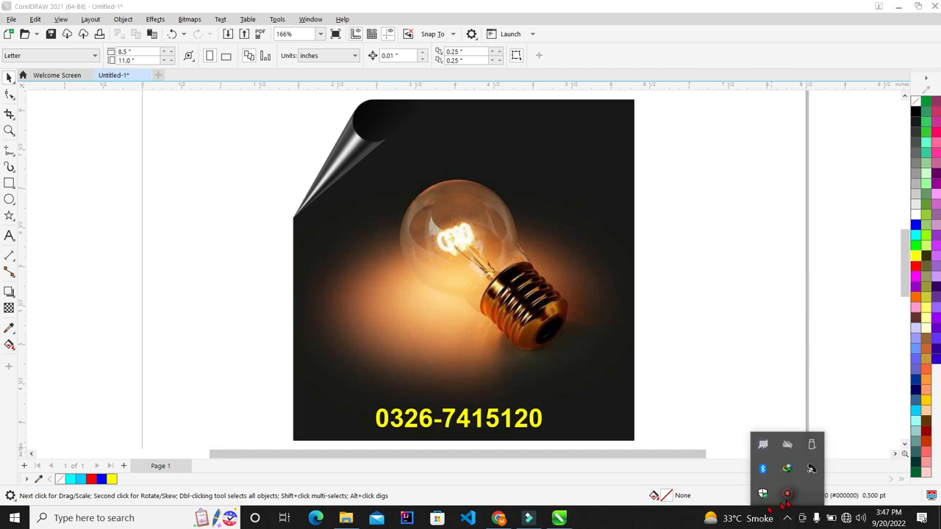